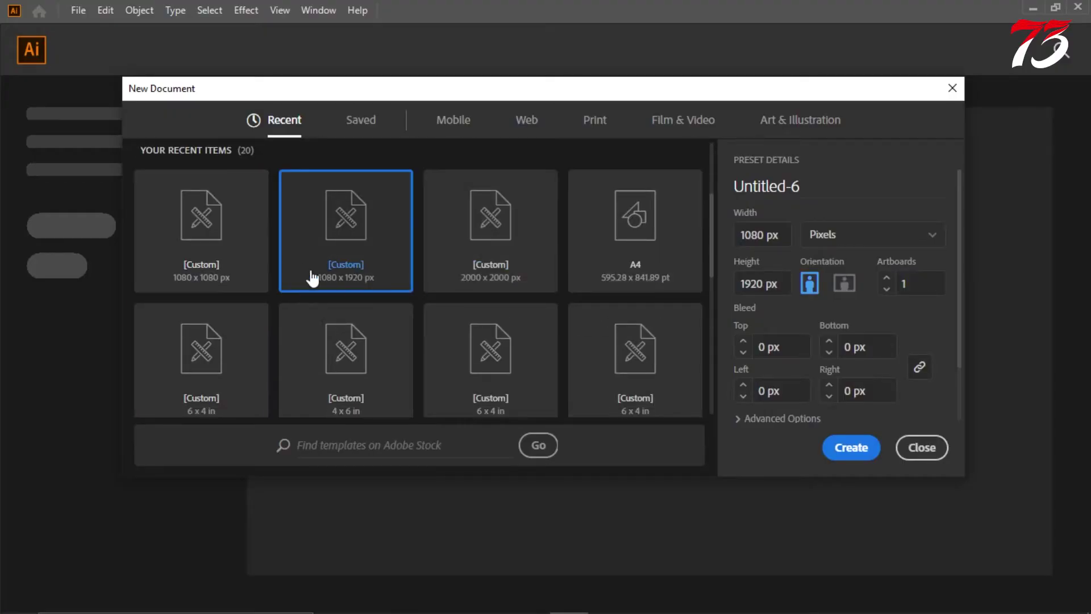
Create a blank 1080 × 1920 px portrait document from the recent preset
{"action": "left_click", "coordinate": [851, 447]}
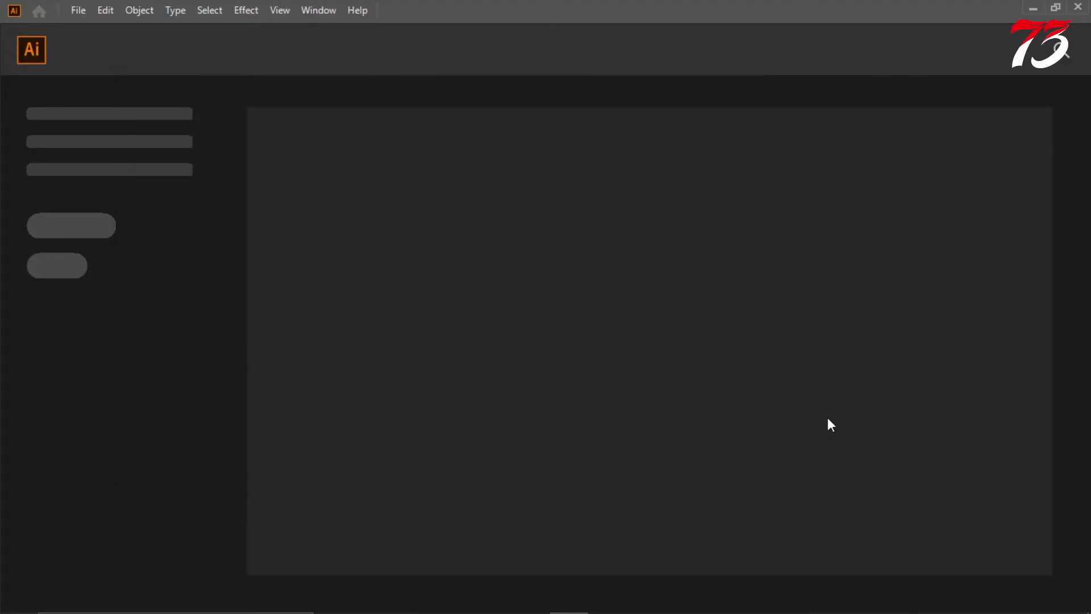
{"action": "scroll", "coordinate": [629, 302], "scroll_direction": "up", "scroll_amount": 1}
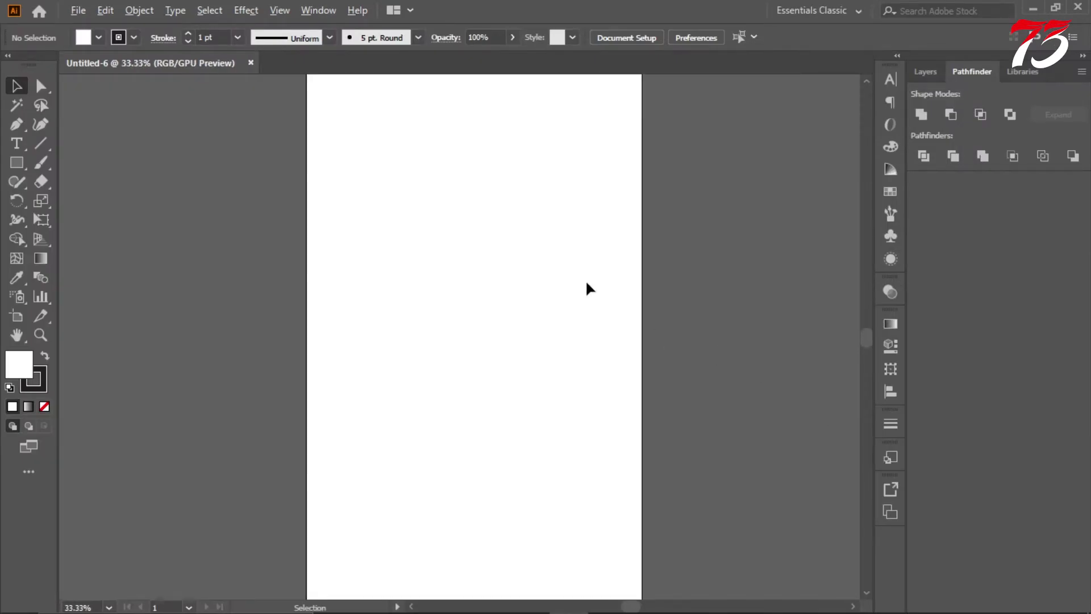
{"action": "scroll", "coordinate": [586, 278], "scroll_direction": "down", "scroll_amount": 2}
Open the 2.ai menu template and copy its black brush blob into Untitled-6
{"action": "left_click", "coordinate": [453, 599]}
{"action": "double_click", "coordinate": [544, 167]}
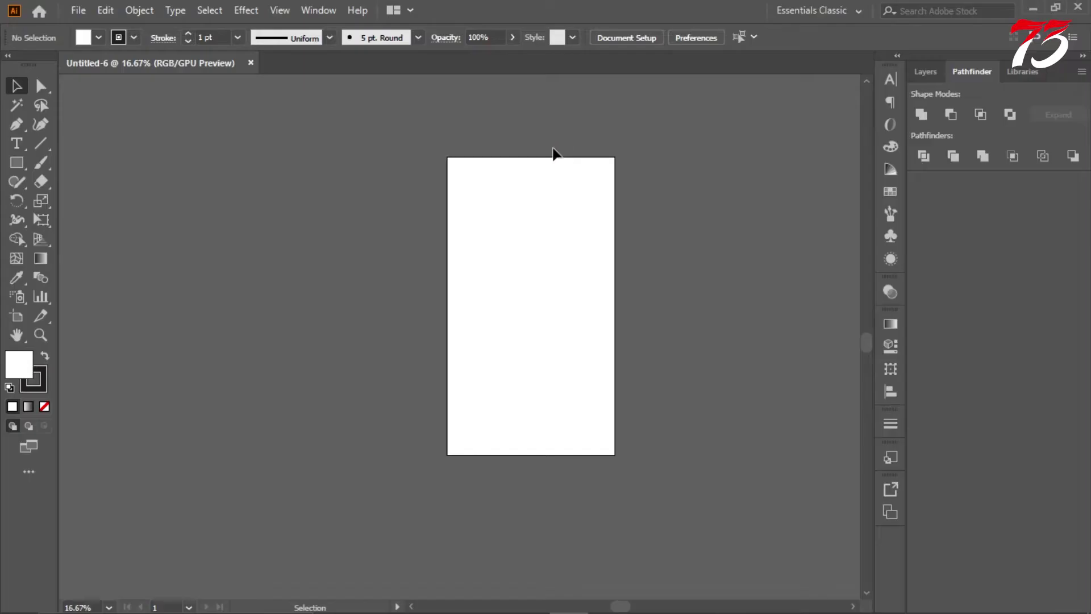
{"action": "scroll", "coordinate": [465, 180], "scroll_direction": "down", "scroll_amount": 2}
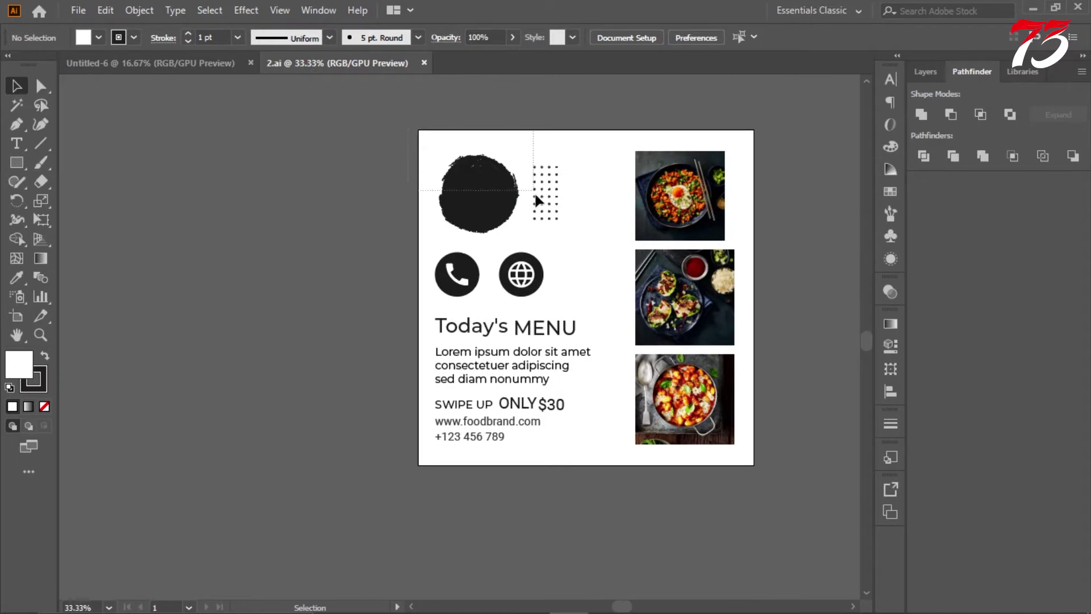
{"action": "left_click_drag", "start_coordinate": [487, 208], "coordinate": [433, 220]}
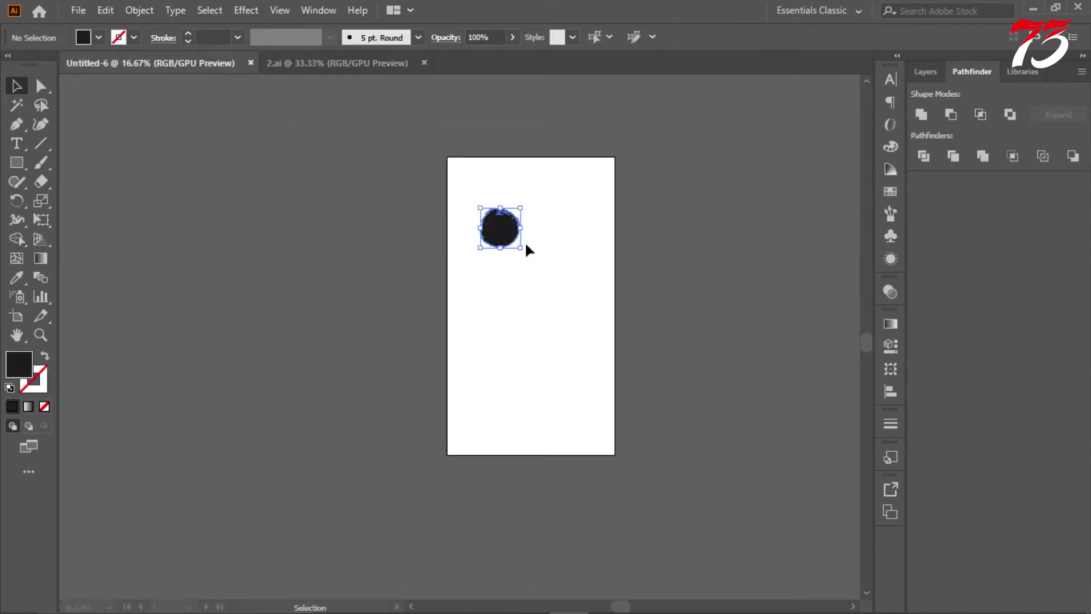
Enlarge the black brush blob and position it over the top of the artboard
{"action": "left_click_drag", "start_coordinate": [521, 247], "coordinate": [609, 335]}
{"action": "mouse_move", "coordinate": [550, 278]}
{"action": "left_mouse_down"}
{"action": "mouse_move", "coordinate": [527, 299]}
{"action": "mouse_move", "coordinate": [548, 279]}
{"action": "left_mouse_up"}
{"action": "left_click", "coordinate": [694, 287]}
{"action": "key", "text": "ctrl+minus"}
{"action": "key", "text": "ctrl+minus"}
{"action": "key", "text": "ctrl+minus"}
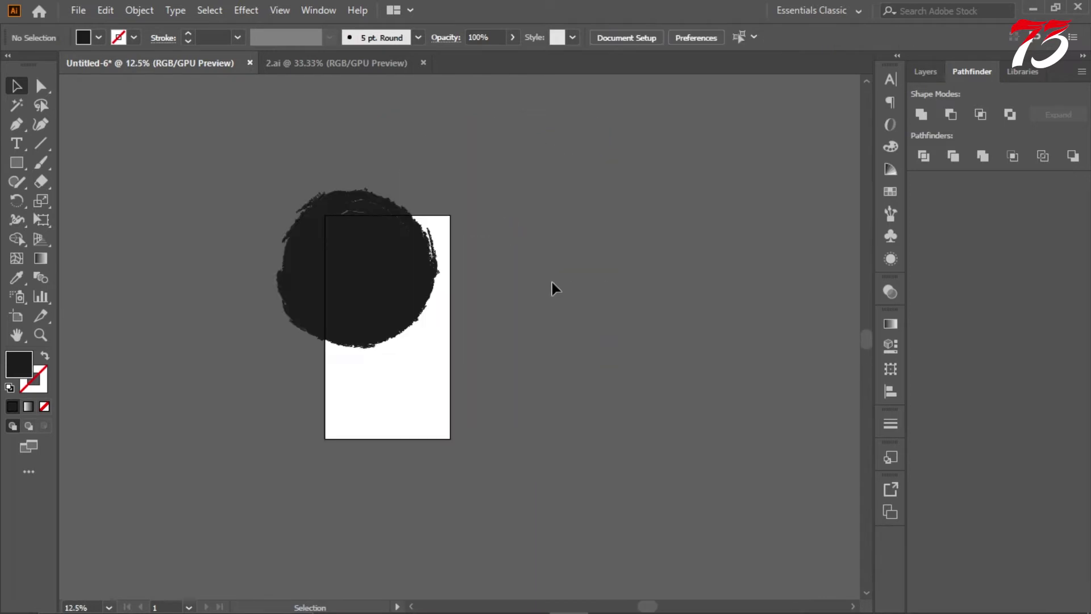
{"action": "mouse_move", "coordinate": [391, 304]}
{"action": "left_mouse_down"}
{"action": "mouse_move", "coordinate": [386, 284]}
{"action": "mouse_move", "coordinate": [397, 298]}
{"action": "mouse_move", "coordinate": [461, 317]}
{"action": "left_mouse_up"}
{"action": "left_click", "coordinate": [559, 318]}
Add a second artboard beside the first and return to the 2.ai template
{"action": "key", "text": "shift+o"}
{"action": "left_click", "coordinate": [219, 37]}
{"action": "key", "text": "v"}
{"action": "left_click", "coordinate": [317, 272]}
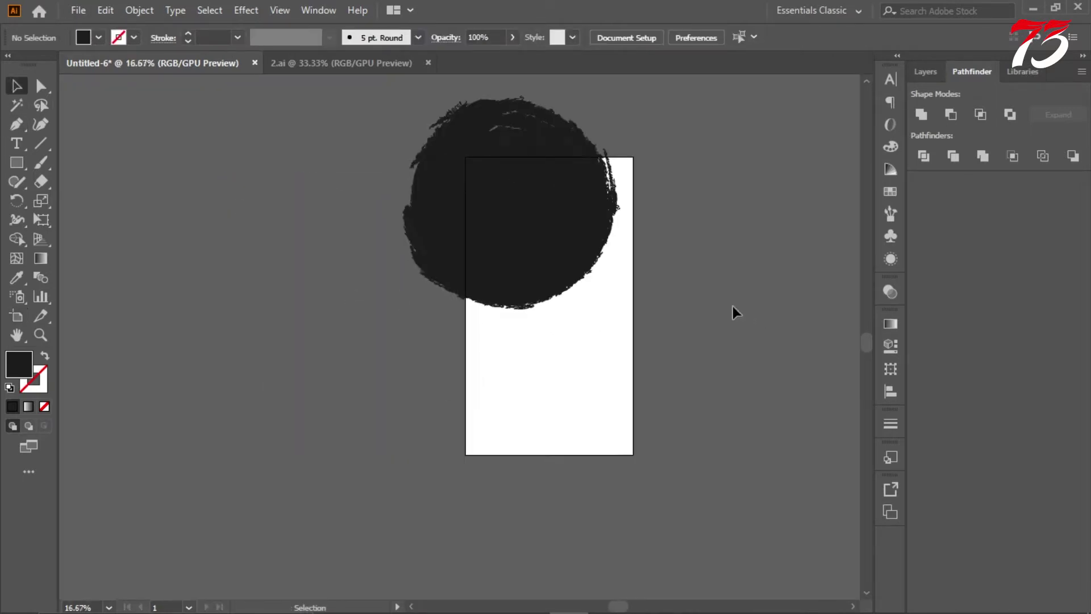
{"action": "left_click", "coordinate": [339, 63]}
Copy the text and icon group from 2.ai into Untitled-6, enlarge it and ungroup it
{"action": "left_click_drag", "start_coordinate": [475, 348], "coordinate": [235, 152]}
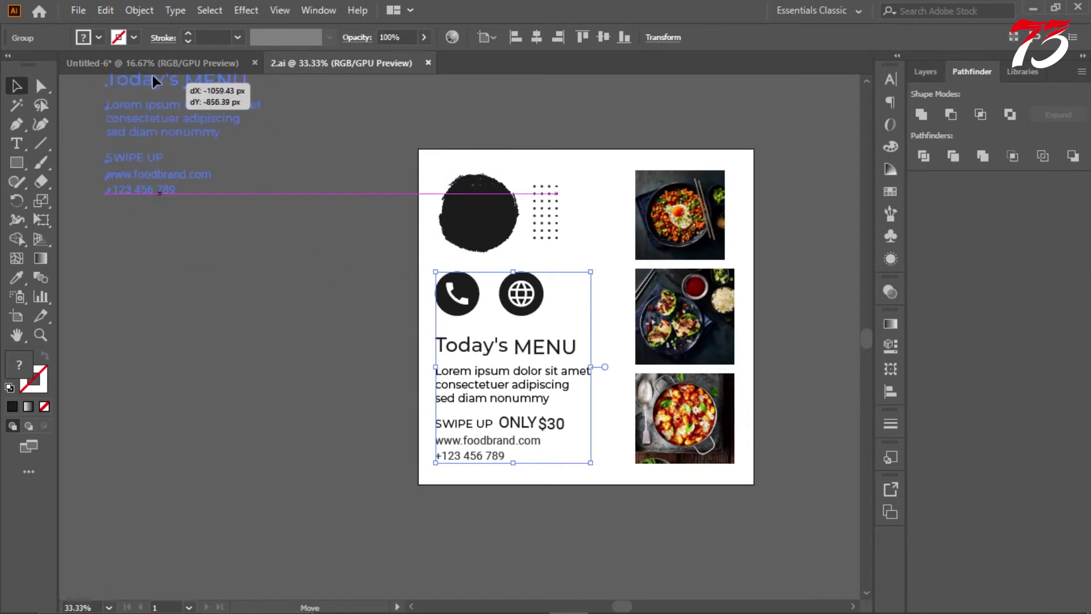
{"action": "left_click_drag", "start_coordinate": [289, 208], "coordinate": [362, 340]}
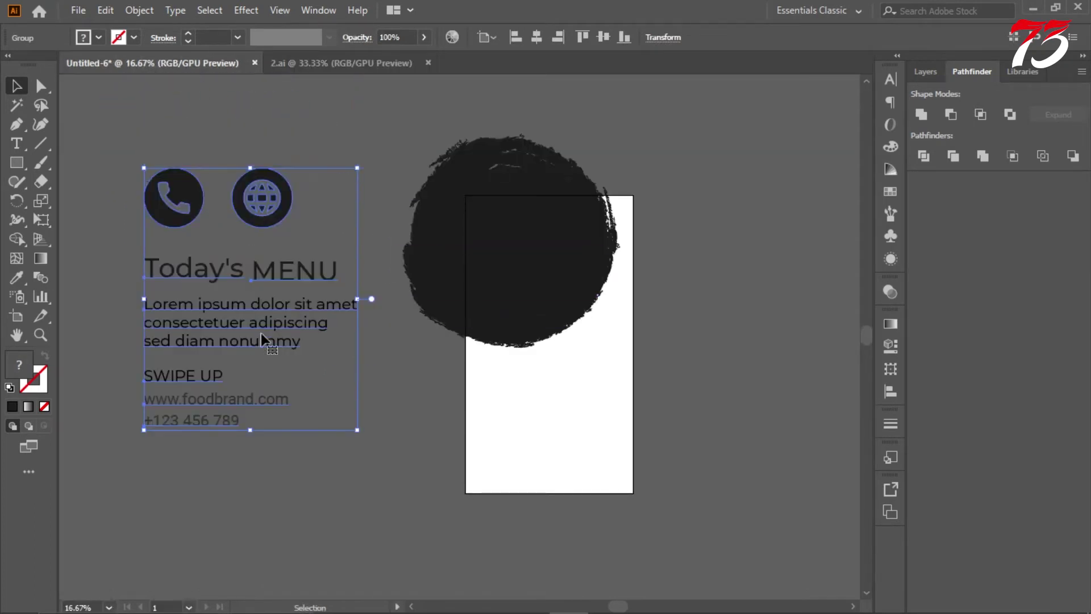
{"action": "right_click", "coordinate": [288, 350]}
{"action": "left_click", "coordinate": [342, 211]}
Place MENU on the artboard below the blob and set it to ExtraBold
{"action": "left_click_drag", "start_coordinate": [283, 280], "coordinate": [503, 408]}
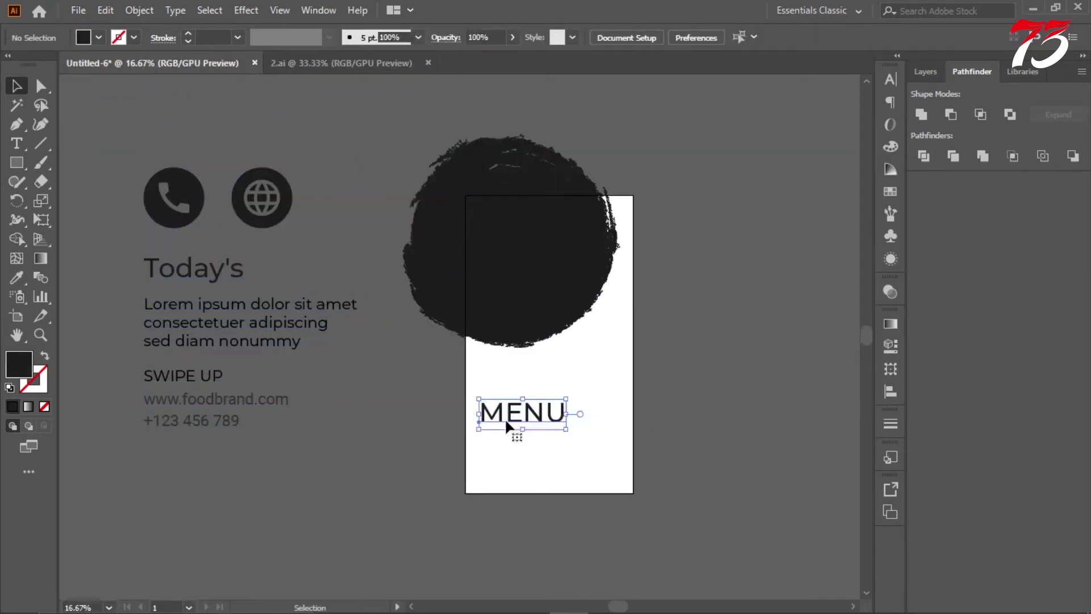
{"action": "key", "text": "ctrl+t"}
{"action": "left_click", "coordinate": [861, 118]}
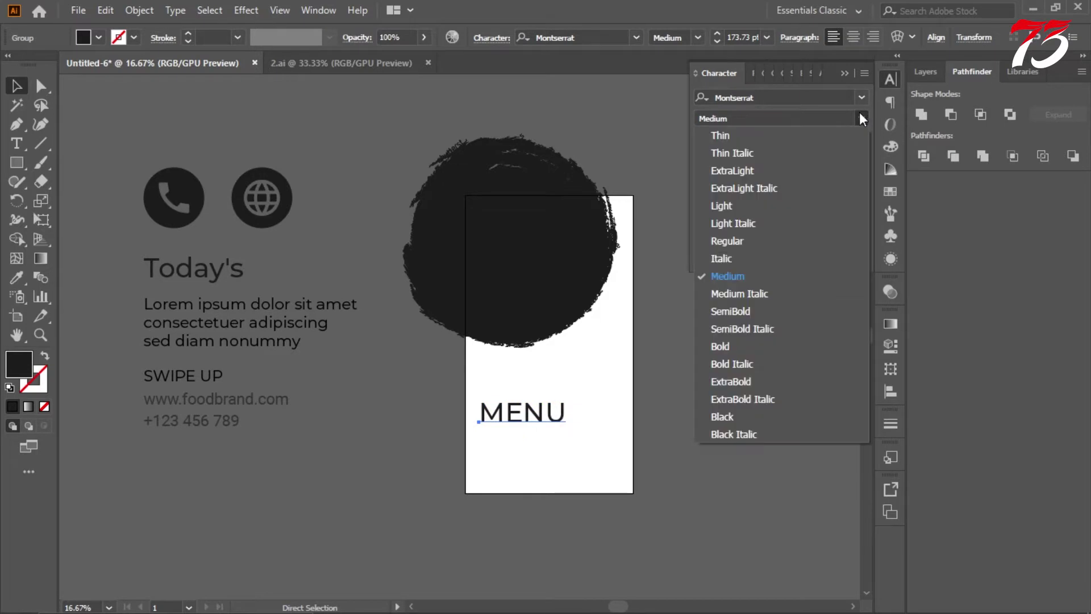
{"action": "left_click", "coordinate": [733, 382]}
Set Today's to Christmas Wish Calligraphy, enlarge it and position it above MENU
{"action": "left_click_drag", "start_coordinate": [214, 282], "coordinate": [540, 405]}
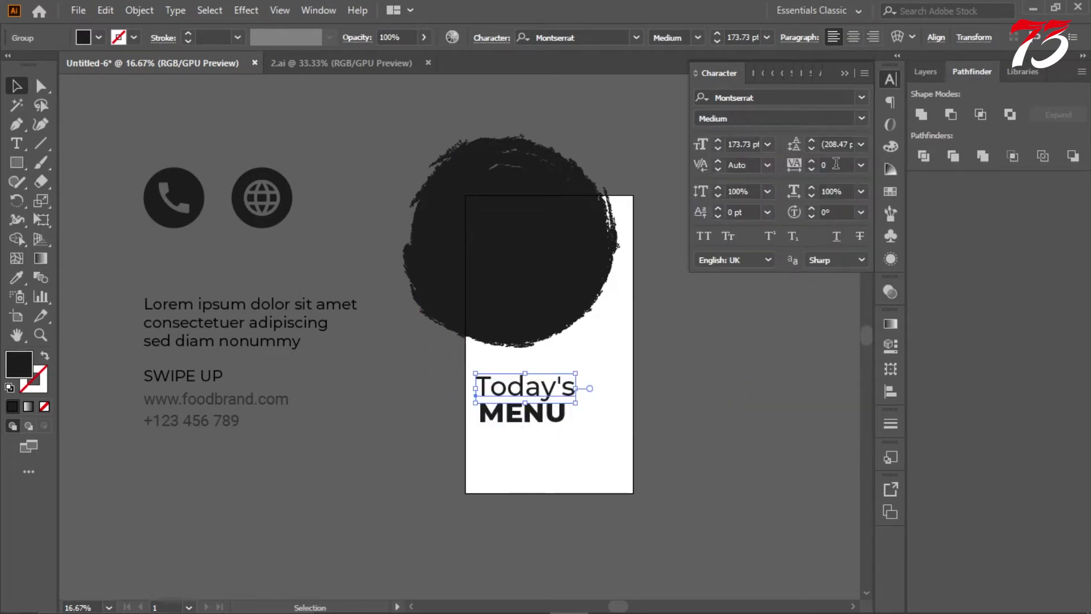
{"action": "left_click", "coordinate": [862, 98]}
{"action": "left_click", "coordinate": [872, 272]}
{"action": "scroll", "coordinate": [573, 415], "scroll_direction": "up", "scroll_amount": 1}
{"action": "left_click_drag", "start_coordinate": [484, 391], "coordinate": [515, 407]}
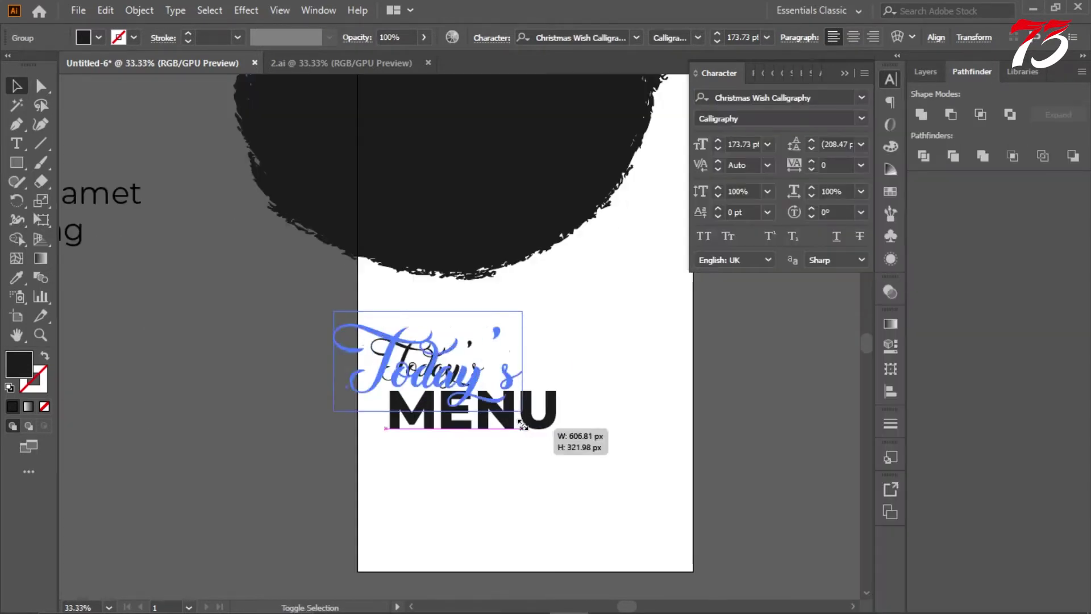
{"action": "mouse_move", "coordinate": [438, 390]}
{"action": "left_mouse_down"}
{"action": "mouse_move", "coordinate": [506, 375]}
{"action": "mouse_move", "coordinate": [470, 389]}
{"action": "left_mouse_up"}
{"action": "left_click", "coordinate": [623, 358]}
{"action": "scroll", "coordinate": [623, 358], "scroll_direction": "down", "scroll_amount": 1}
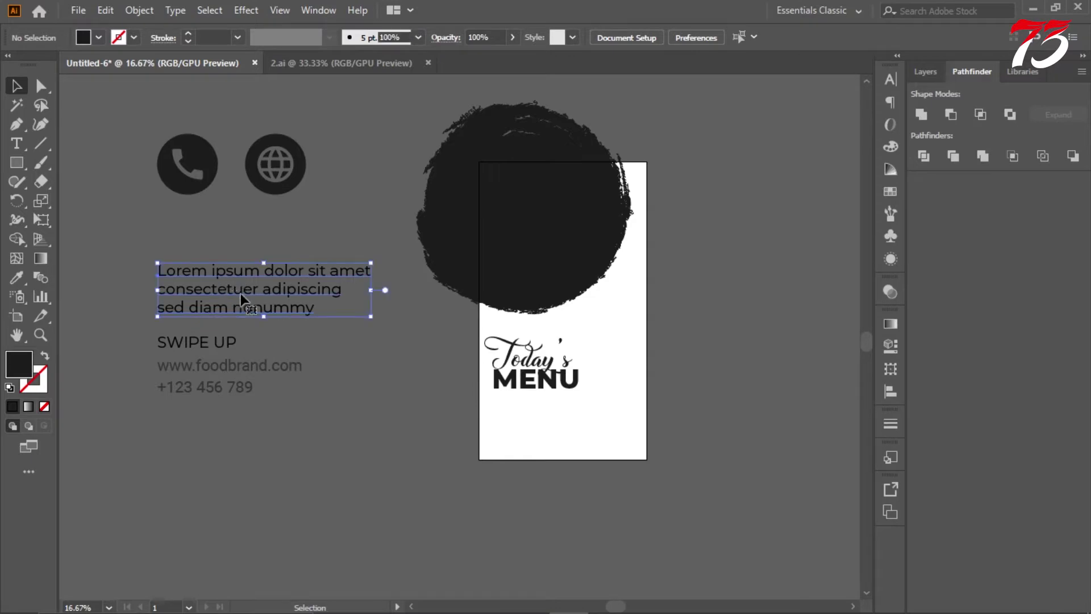
Place the Lorem ipsum body text just under MENU and resize it to fit
{"action": "left_click_drag", "start_coordinate": [242, 299], "coordinate": [580, 437]}
{"action": "scroll", "coordinate": [580, 437], "scroll_direction": "up", "scroll_amount": 4}
{"action": "left_click_drag", "start_coordinate": [779, 360], "coordinate": [680, 426]}
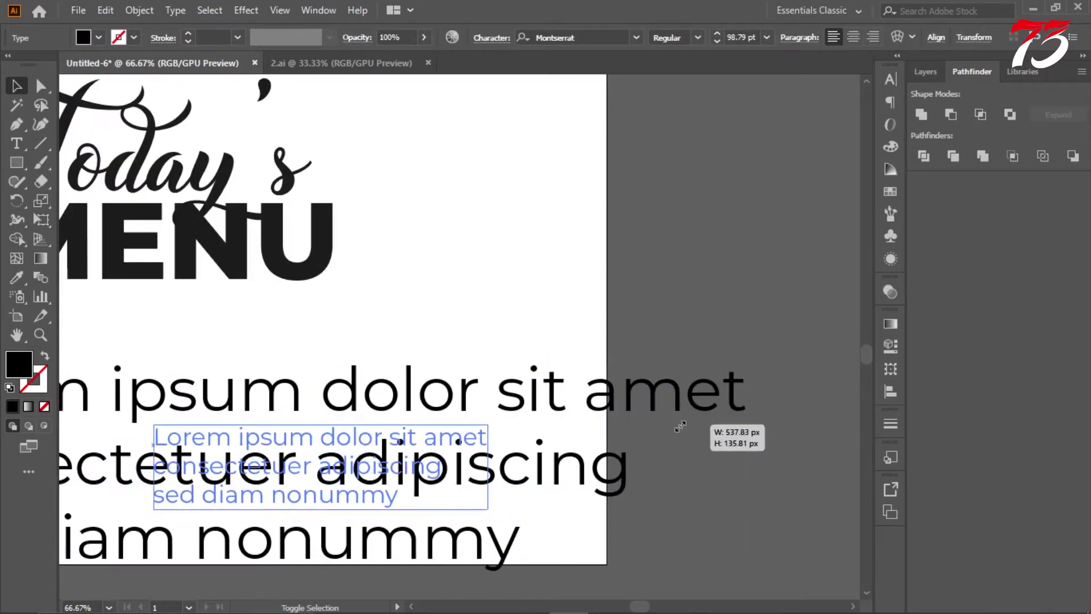
{"action": "scroll", "coordinate": [680, 427], "scroll_direction": "left", "scroll_amount": 5}
{"action": "left_click_drag", "start_coordinate": [560, 477], "coordinate": [400, 368]}
{"action": "scroll", "coordinate": [463, 361], "scroll_direction": "down", "scroll_amount": 1}
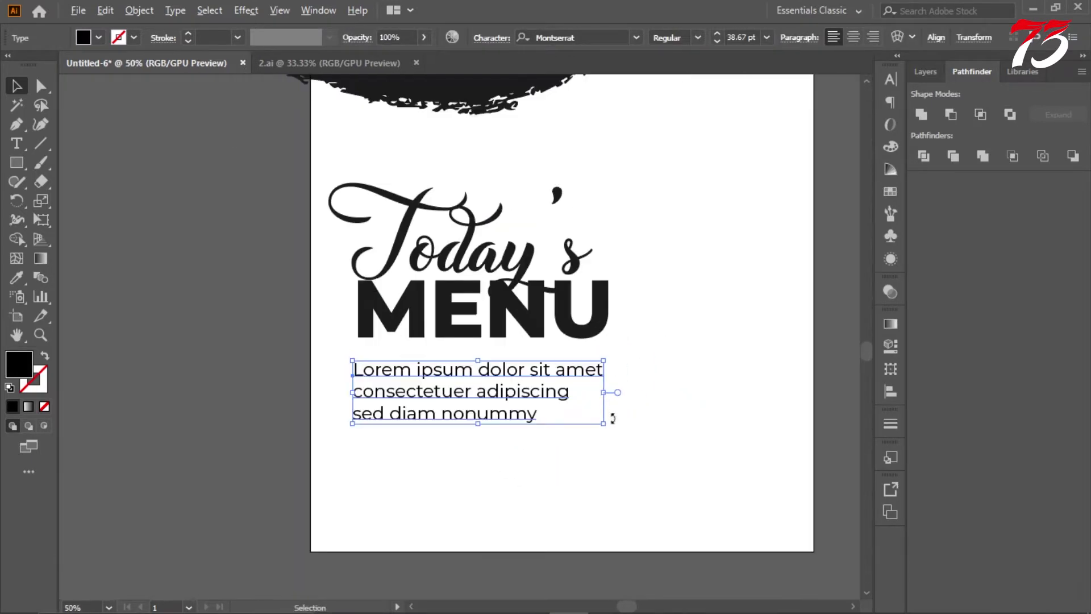
{"action": "left_click_drag", "start_coordinate": [613, 418], "coordinate": [639, 421]}
{"action": "scroll", "coordinate": [648, 383], "scroll_direction": "down", "scroll_amount": 2}
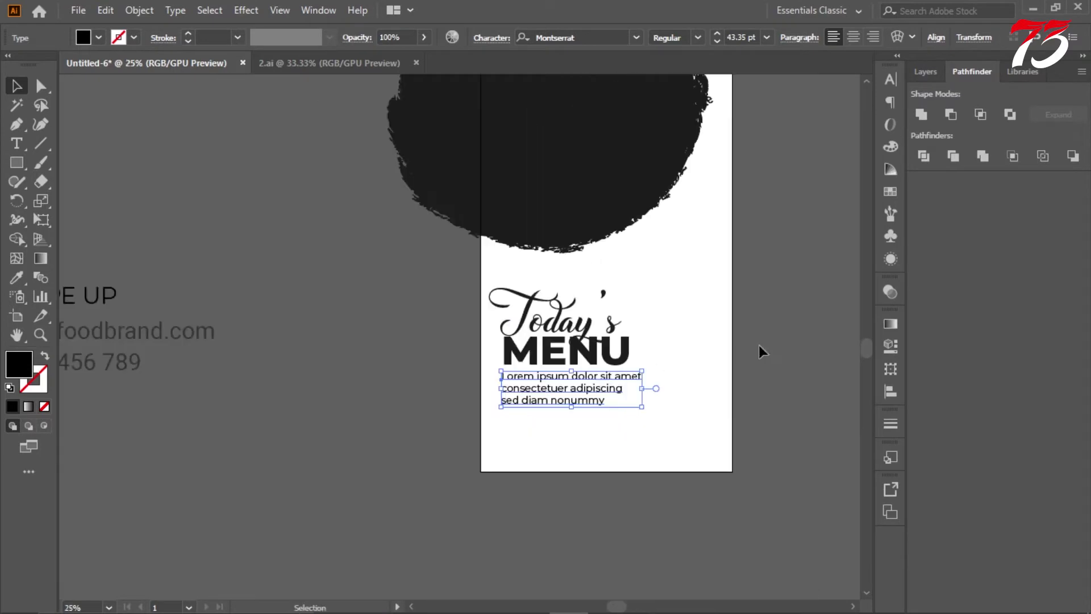
{"action": "left_click", "coordinate": [759, 345]}
{"action": "scroll", "coordinate": [654, 336], "scroll_direction": "down", "scroll_amount": 2}
Bring SWIPE UP onto the artboard below the body text
{"action": "scroll", "coordinate": [526, 382], "scroll_direction": "up", "scroll_amount": 2}
{"action": "left_click", "coordinate": [526, 382]}
{"action": "scroll", "coordinate": [534, 392], "scroll_direction": "up", "scroll_amount": 2}
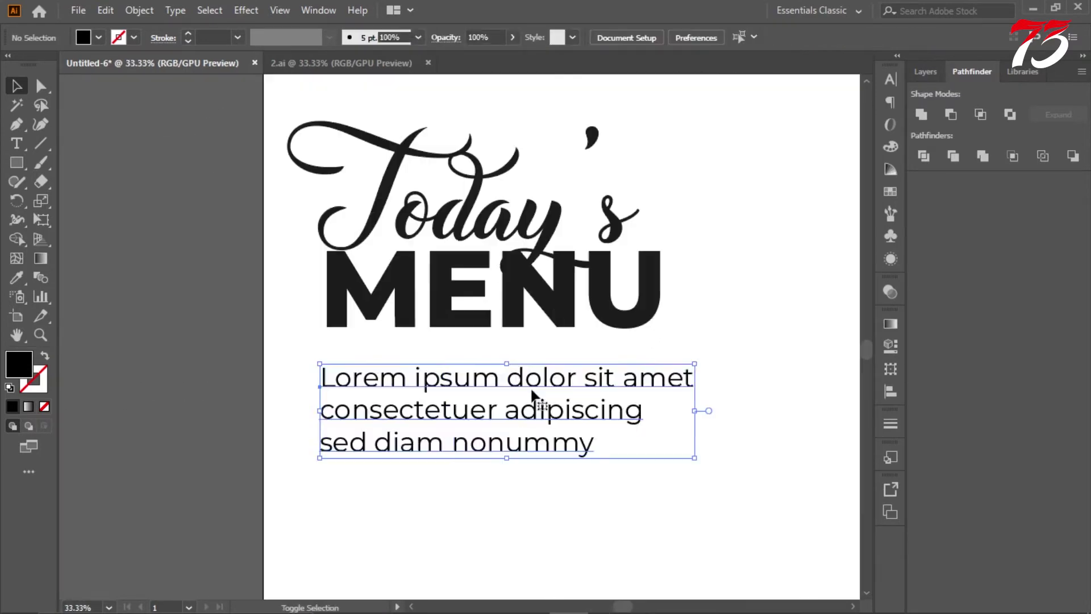
{"action": "scroll", "coordinate": [530, 373], "scroll_direction": "down", "scroll_amount": 3}
{"action": "mouse_move", "coordinate": [282, 350]}
{"action": "left_mouse_down"}
{"action": "mouse_move", "coordinate": [537, 430]}
{"action": "mouse_move", "coordinate": [443, 405]}
{"action": "left_mouse_up"}
{"action": "scroll", "coordinate": [547, 431], "scroll_direction": "up", "scroll_amount": 2}
{"action": "scroll", "coordinate": [667, 461], "scroll_direction": "up", "scroll_amount": 2}
Set SWIPE UP to Montserrat Bold
{"action": "left_click", "coordinate": [891, 80]}
{"action": "left_click", "coordinate": [862, 118]}
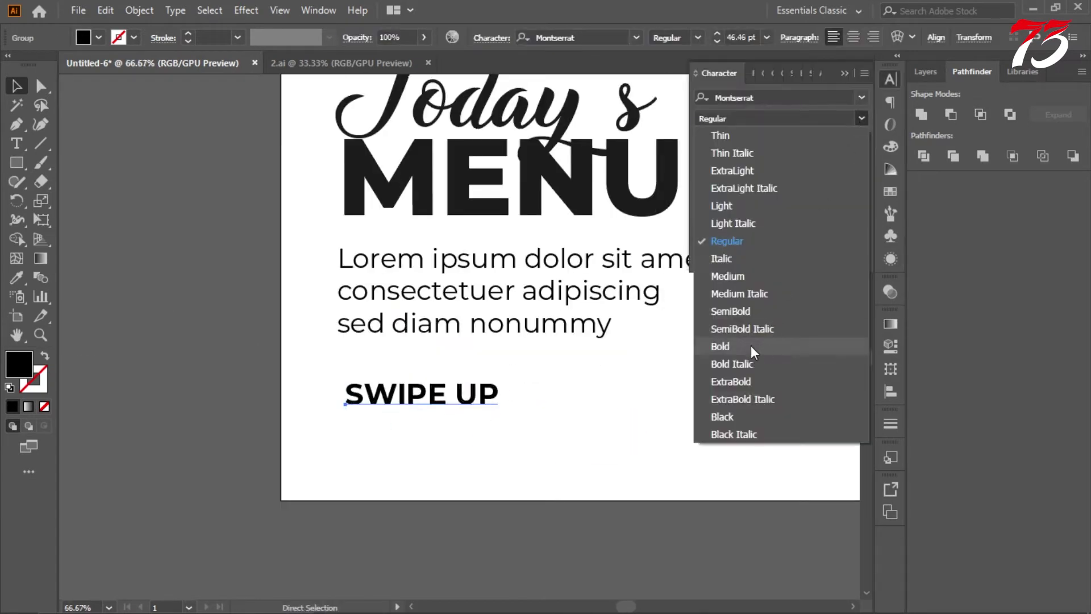
{"action": "left_click", "coordinate": [720, 346]}
Draw a black rectangle around SWIPE UP with fully rounded, pill-shaped corners
{"action": "left_click_drag", "start_coordinate": [16, 162], "coordinate": [57, 166]}
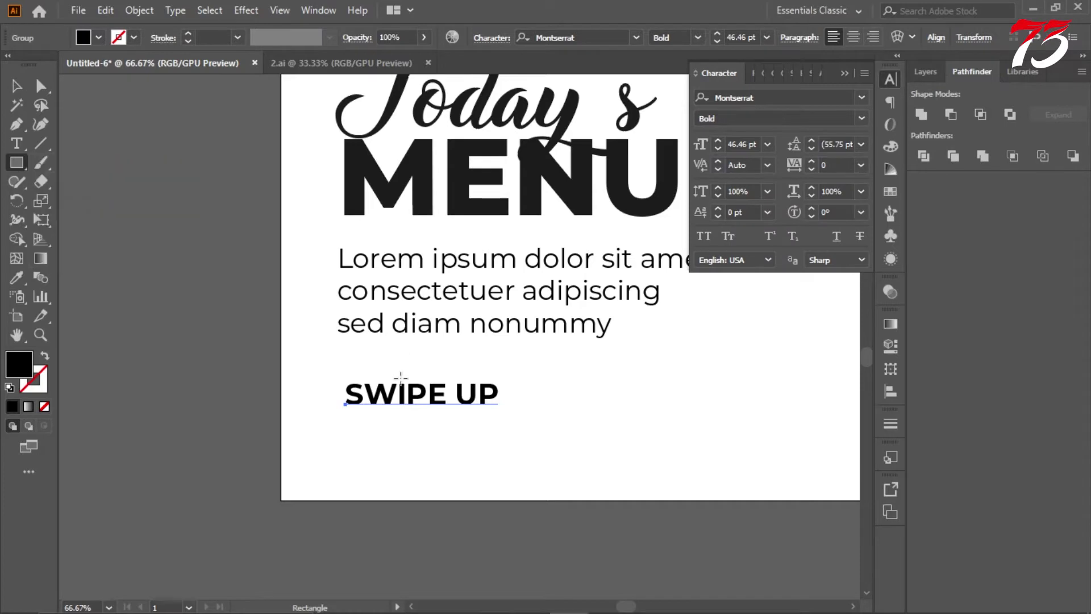
{"action": "left_click_drag", "start_coordinate": [527, 419], "coordinate": [527, 420]}
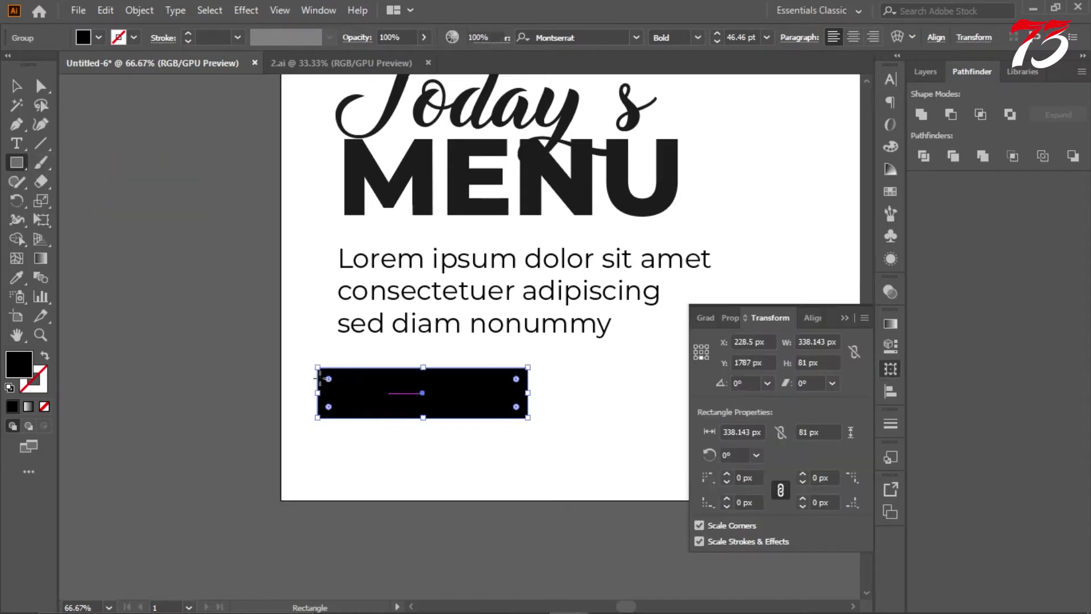
{"action": "left_click_drag", "start_coordinate": [332, 378], "coordinate": [378, 401]}
{"action": "key", "text": "ctrl+minus"}
{"action": "left_click", "coordinate": [500, 415]}
Send the black pill behind SWIPE UP and make the label white
{"action": "scroll", "coordinate": [495, 396], "scroll_direction": "up", "scroll_amount": 1}
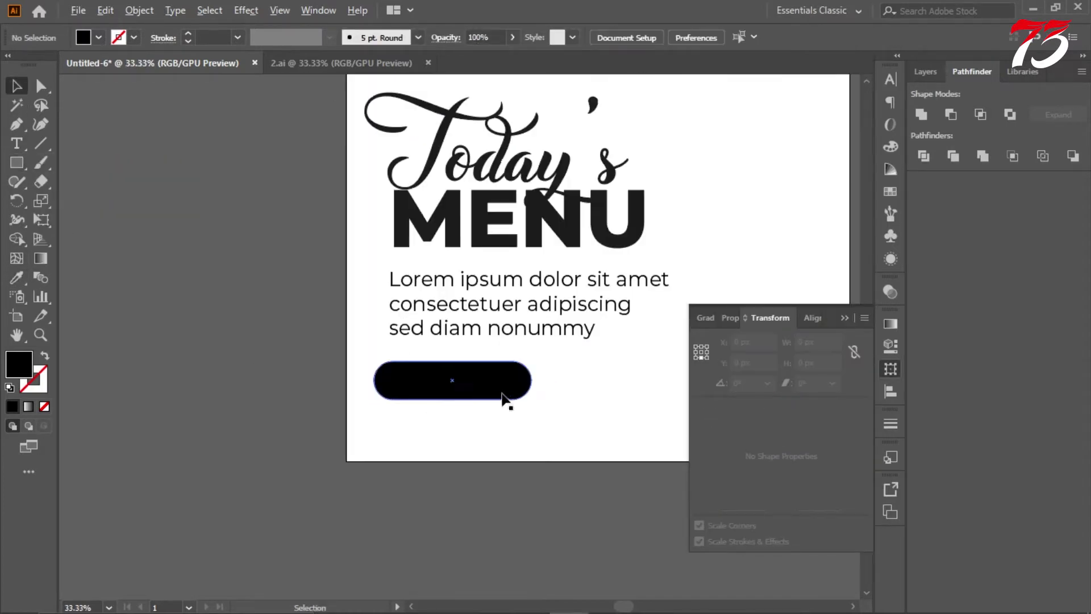
{"action": "left_click_drag", "start_coordinate": [517, 398], "coordinate": [517, 399]}
{"action": "right_click", "coordinate": [516, 399]}
{"action": "key", "text": "Escape"}
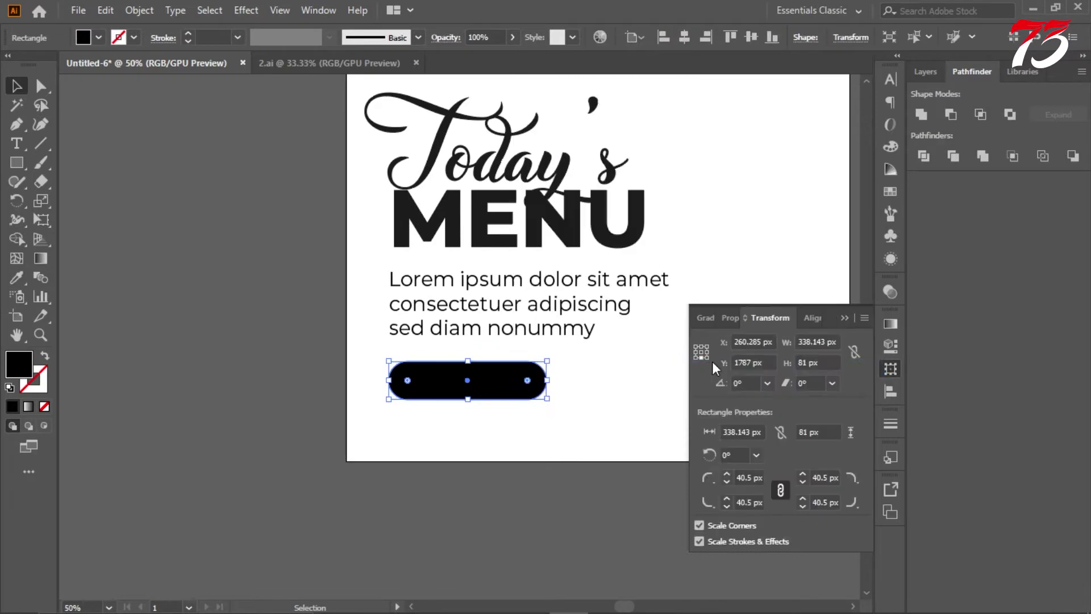
{"action": "left_click", "coordinate": [453, 385]}
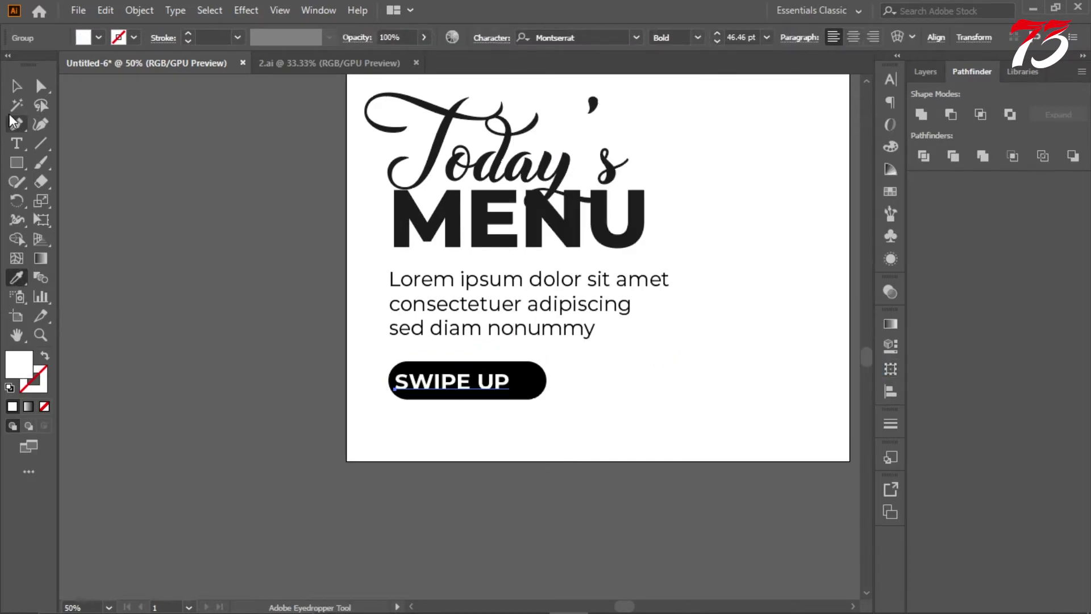
{"action": "key", "text": "v"}
{"action": "key", "text": "ctrl+plus"}
{"action": "key", "text": "ctrl+plus"}
{"action": "key", "text": "ctrl+plus"}
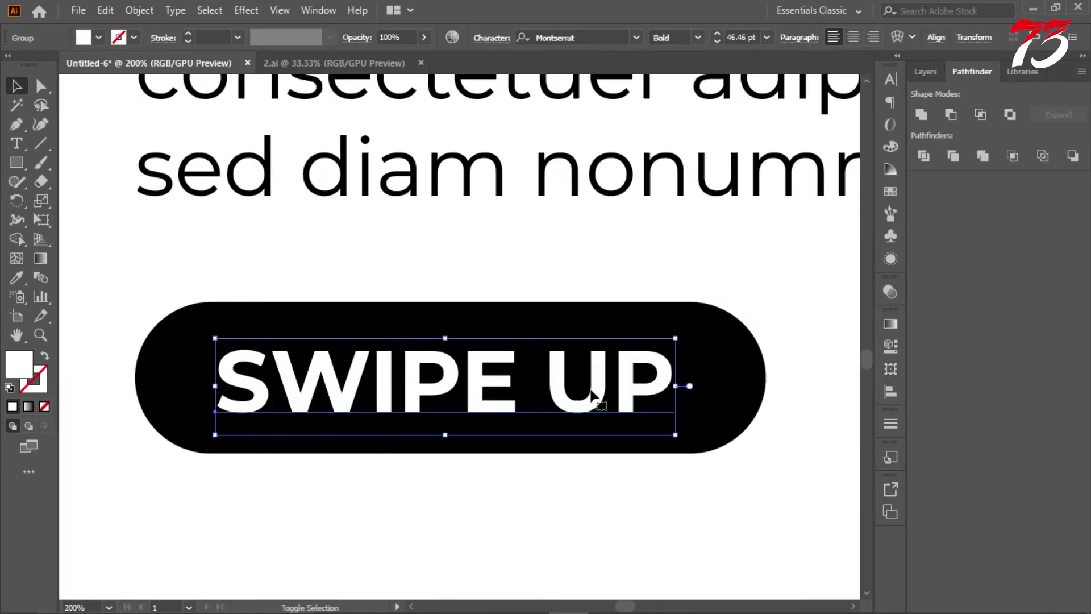
{"action": "scroll", "coordinate": [682, 402], "scroll_direction": "down", "scroll_amount": 6}
{"action": "left_click", "coordinate": [612, 401]}
{"action": "scroll", "coordinate": [614, 392], "scroll_direction": "down", "scroll_amount": 3}
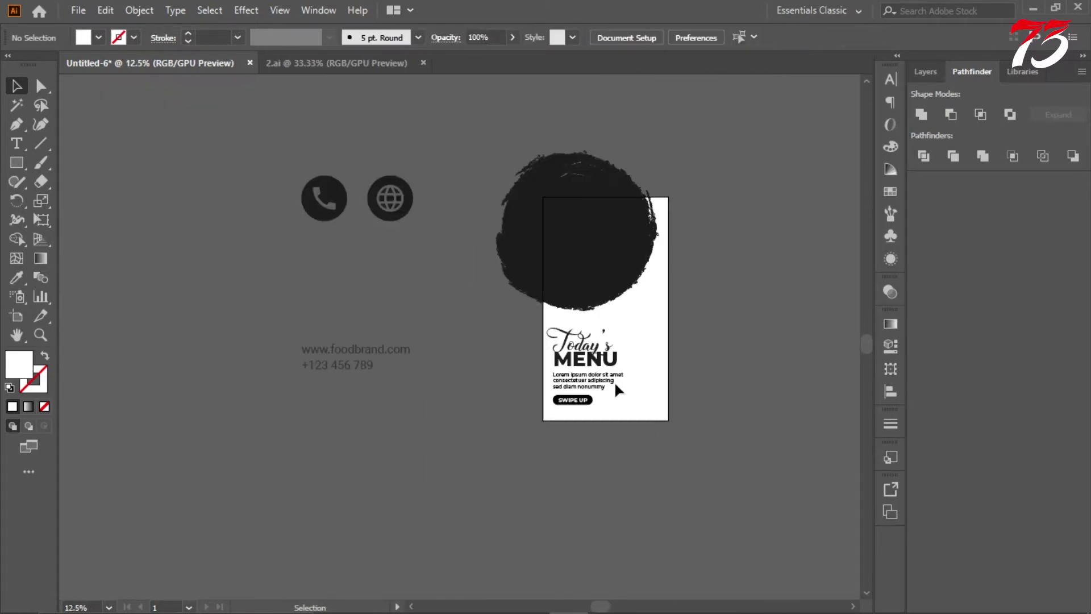
{"action": "scroll", "coordinate": [615, 381], "scroll_direction": "down", "scroll_amount": 2}
{"action": "scroll", "coordinate": [540, 341], "scroll_direction": "down", "scroll_amount": 1}
{"action": "scroll", "coordinate": [324, 309], "scroll_direction": "up", "scroll_amount": 3}
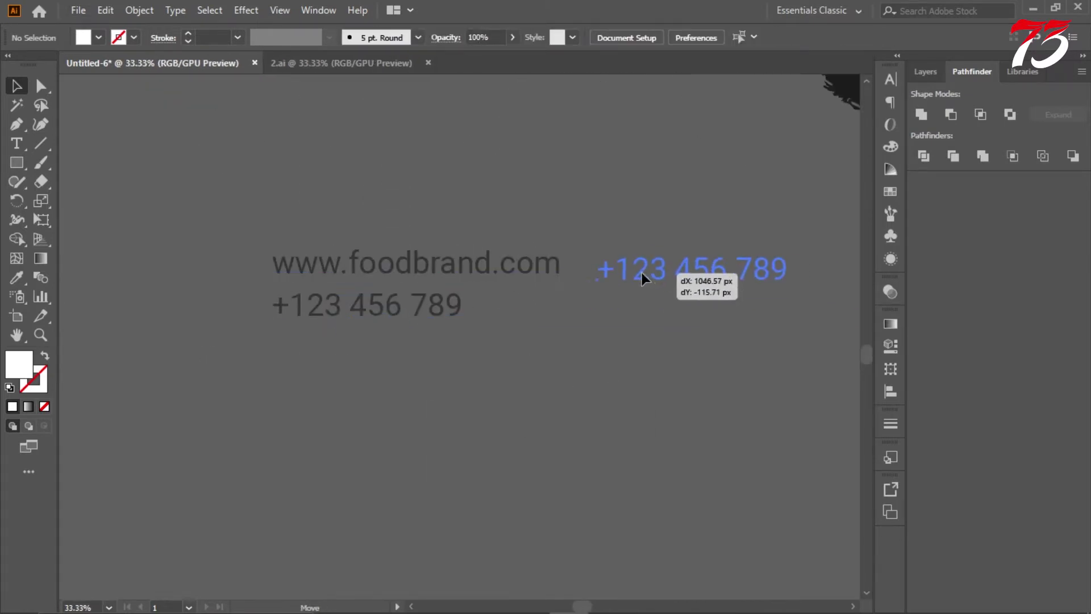
{"action": "left_click_drag", "start_coordinate": [674, 271], "coordinate": [660, 267]}
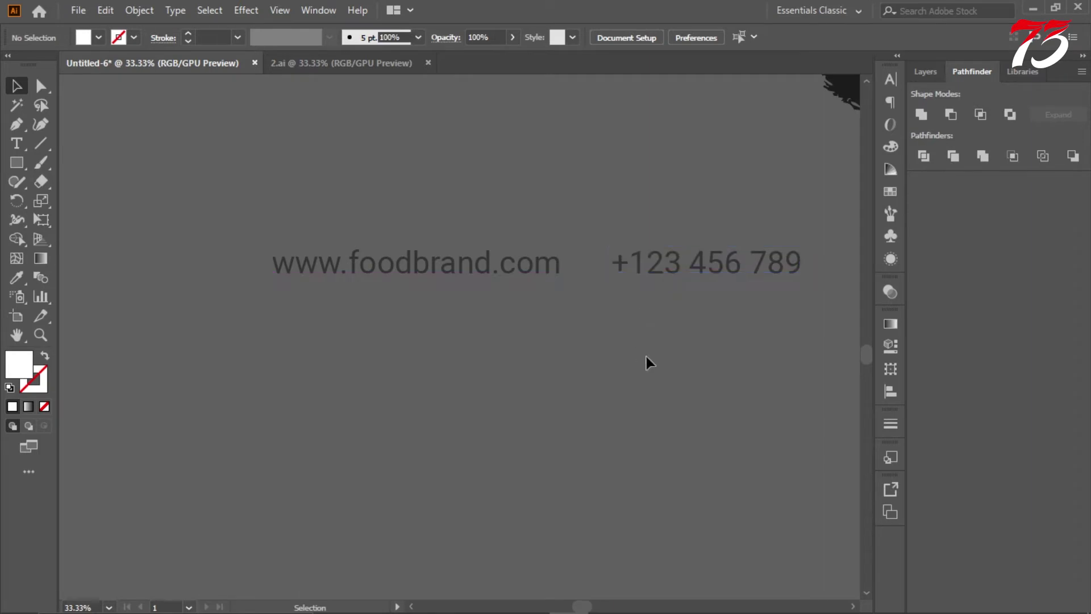
{"action": "scroll", "coordinate": [575, 302], "scroll_direction": "down", "scroll_amount": 2}
{"action": "left_click_drag", "start_coordinate": [458, 338], "coordinate": [447, 362]}
Ungroup the globe and phone icons and move the globe below the phone
{"action": "right_click", "coordinate": [479, 341]}
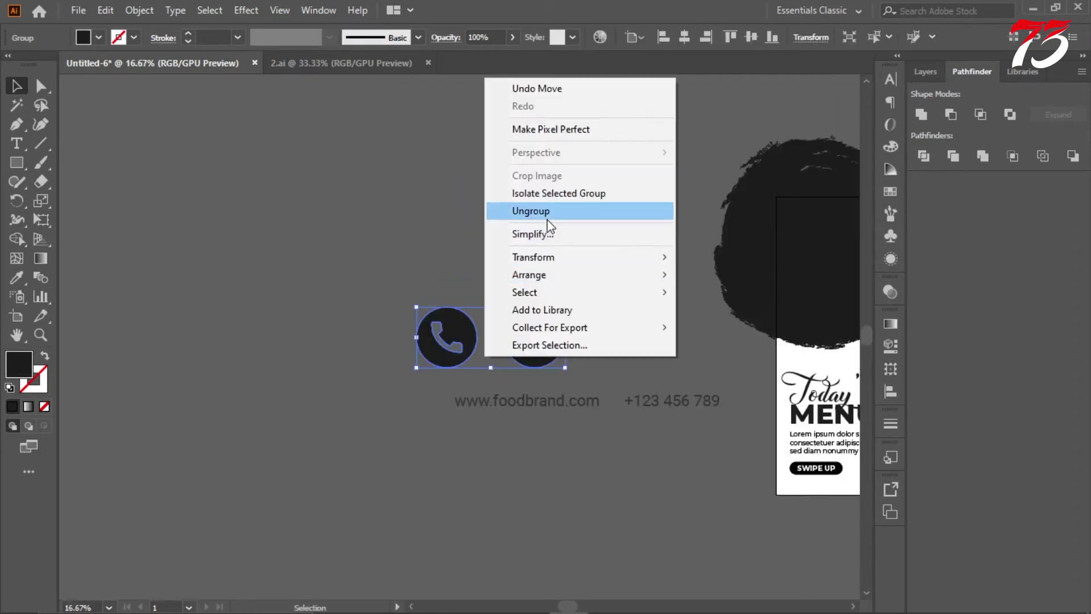
{"action": "left_click", "coordinate": [551, 211]}
{"action": "left_click_drag", "start_coordinate": [535, 309], "coordinate": [439, 381]}
{"action": "scroll", "coordinate": [439, 398], "scroll_direction": "up", "scroll_amount": 5}
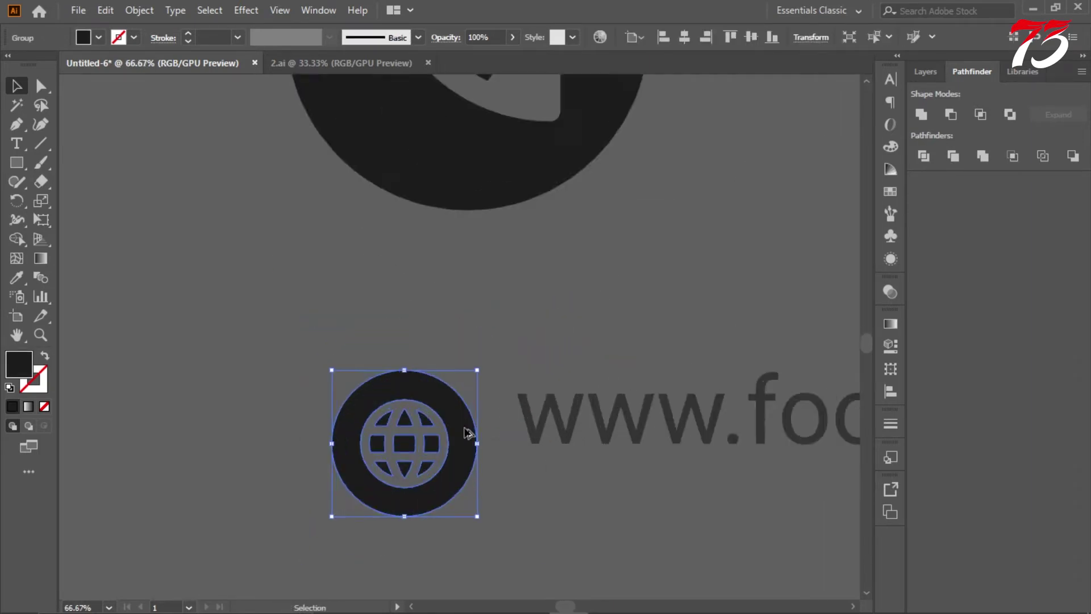
{"action": "scroll", "coordinate": [439, 398], "scroll_direction": "up", "scroll_amount": 5}
Resize the globe proportionally to 60 px wide and place it left of the URL
{"action": "left_click", "coordinate": [892, 371]}
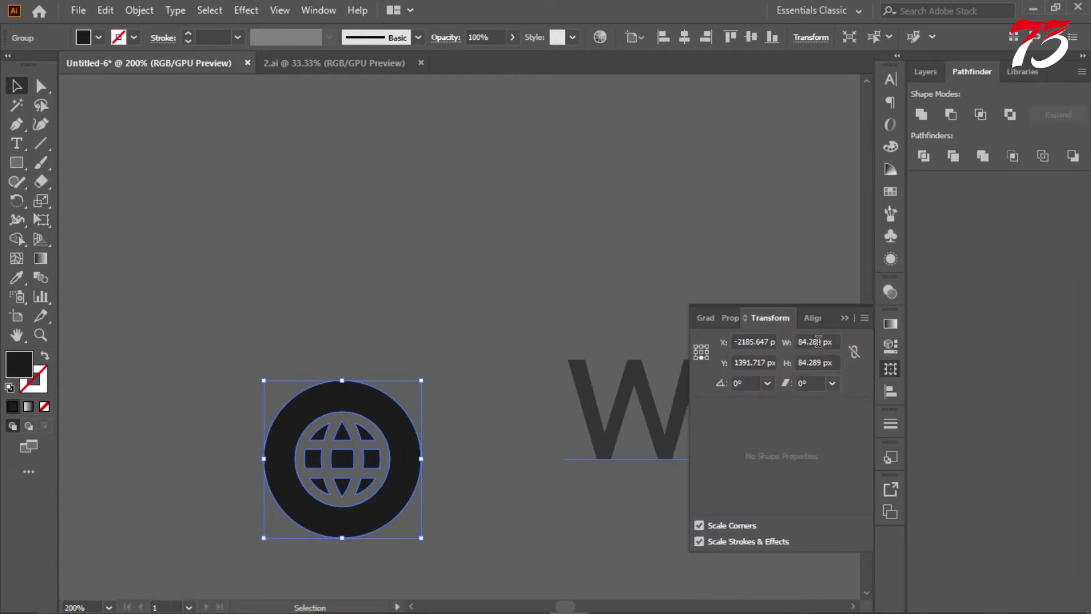
{"action": "key", "text": "Tab"}
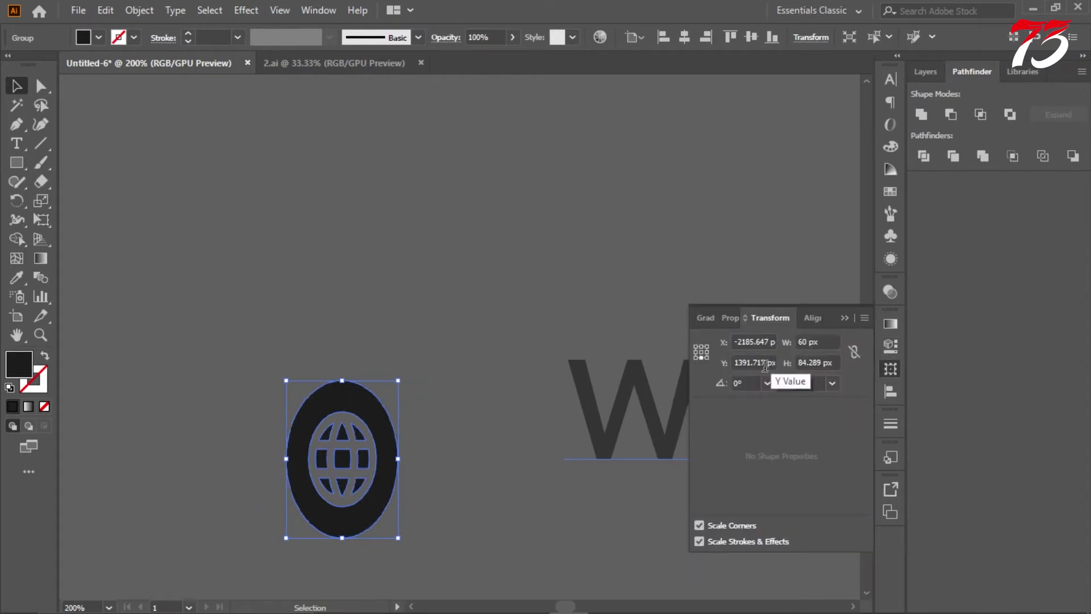
{"action": "key", "text": "ctrl+z"}
{"action": "left_click", "coordinate": [855, 352]}
{"action": "type", "text": "0"}
{"action": "key", "text": "Return"}
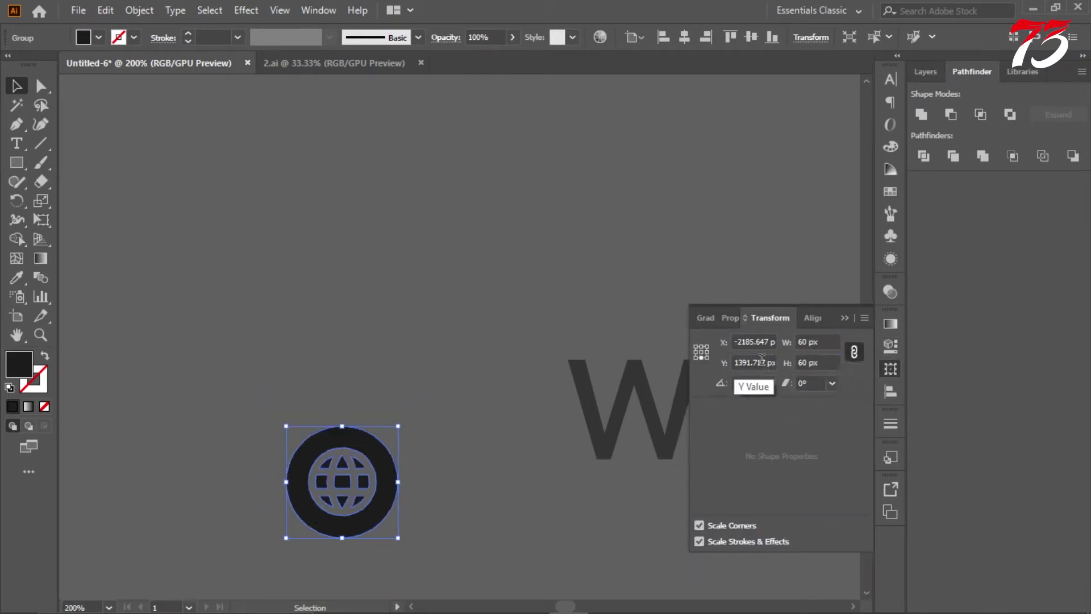
{"action": "left_click_drag", "start_coordinate": [387, 414], "coordinate": [517, 412]}
{"action": "left_click", "coordinate": [509, 318]}
{"action": "scroll", "coordinate": [378, 282], "scroll_direction": "down", "scroll_amount": 3}
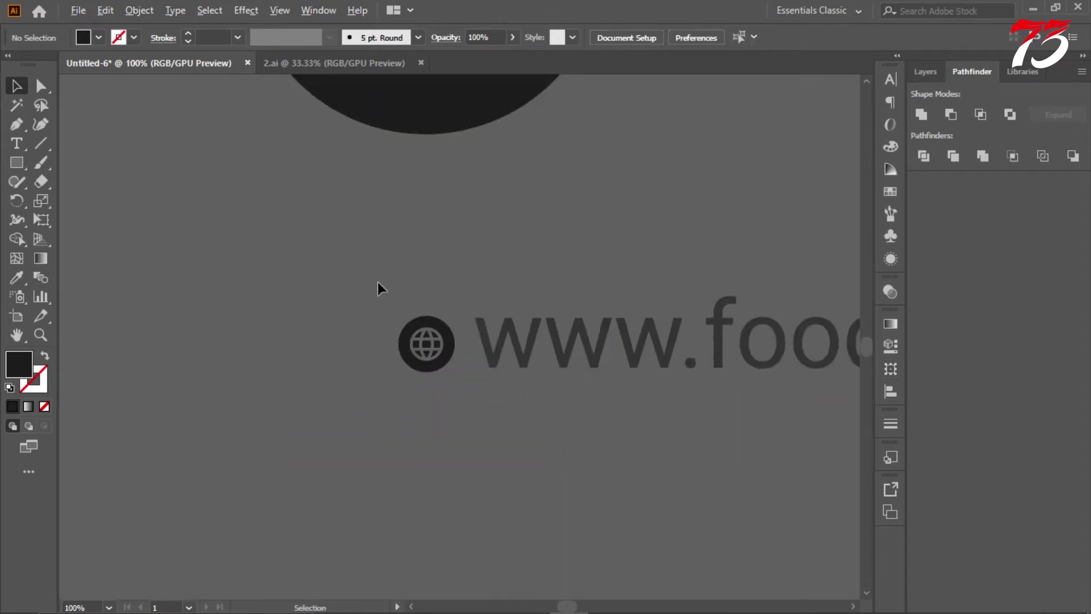
{"action": "scroll", "coordinate": [394, 336], "scroll_direction": "up", "scroll_amount": 3}
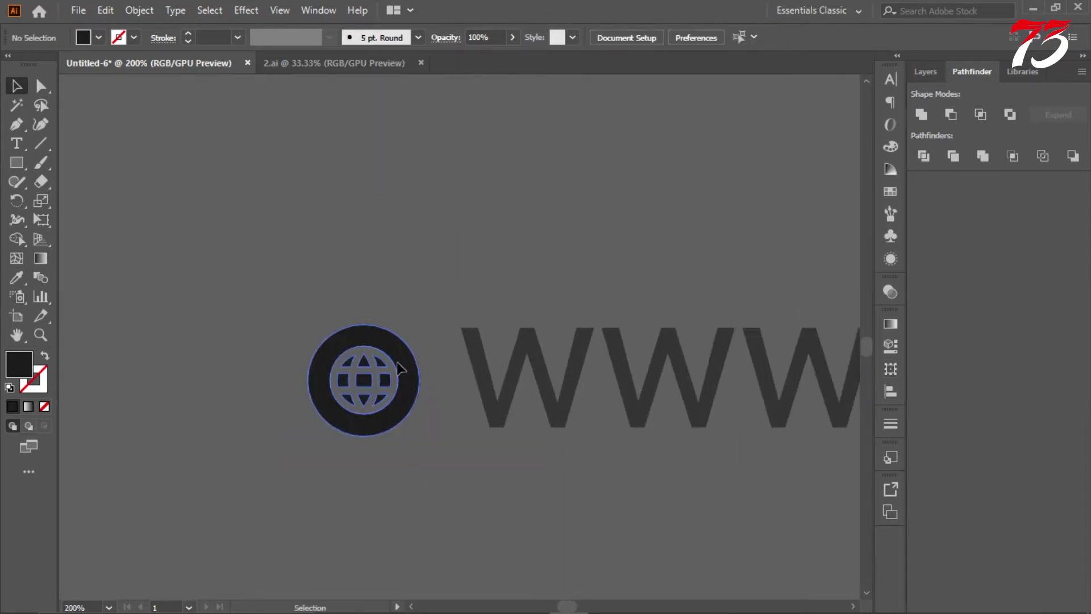
{"action": "mouse_move", "coordinate": [416, 343]}
{"action": "left_mouse_down"}
{"action": "mouse_move", "coordinate": [442, 298]}
{"action": "mouse_move", "coordinate": [377, 353]}
{"action": "left_mouse_up"}
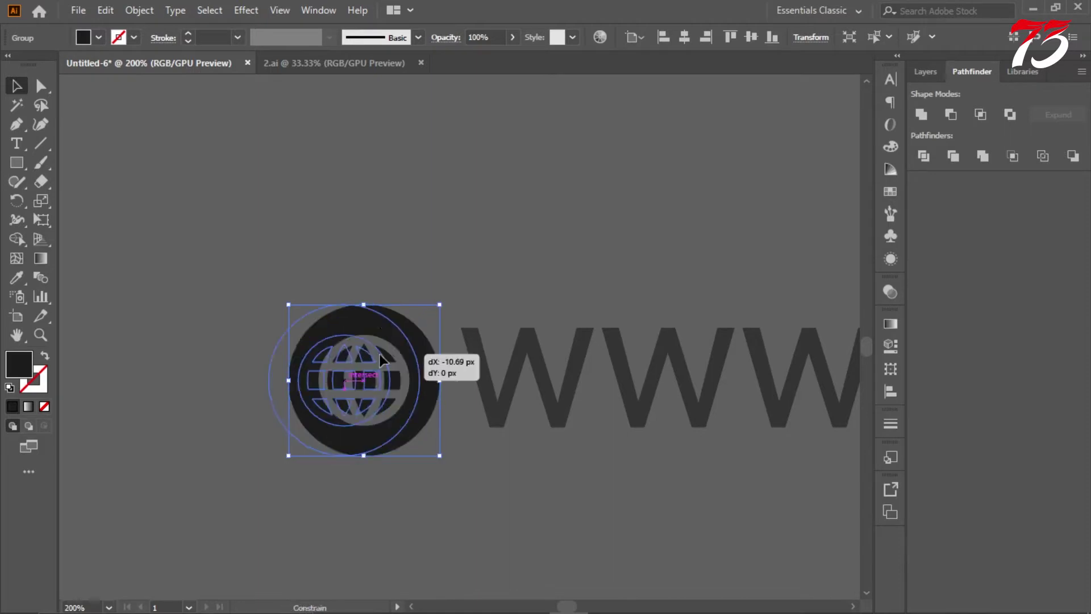
{"action": "scroll", "coordinate": [398, 341], "scroll_direction": "down", "scroll_amount": 5}
{"action": "left_click", "coordinate": [560, 306]}
{"action": "scroll", "coordinate": [371, 295], "scroll_direction": "up", "scroll_amount": 6}
{"action": "left_click", "coordinate": [372, 293]}
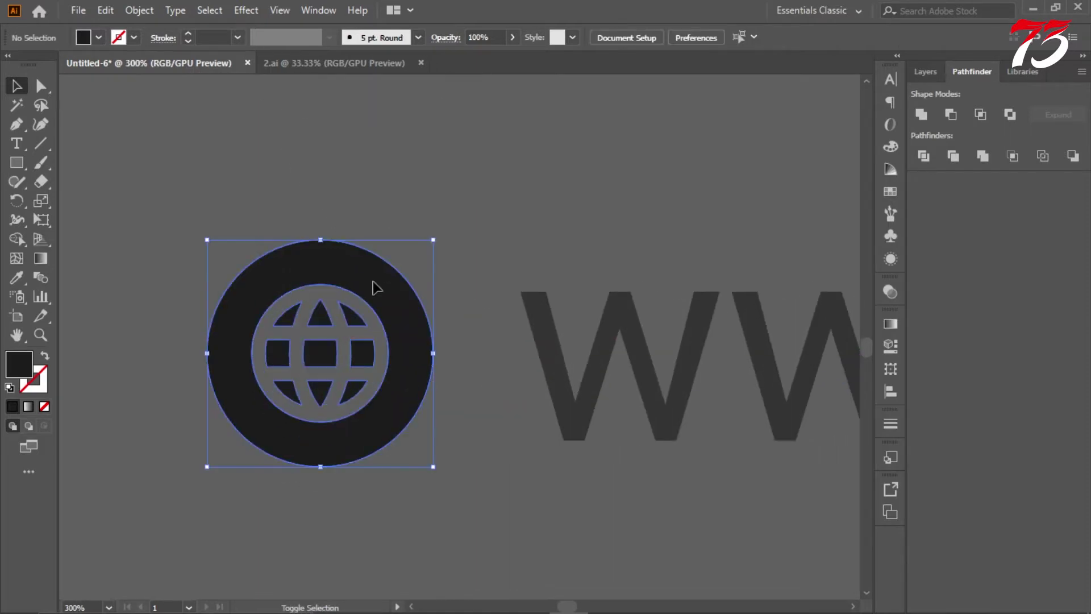
{"action": "scroll", "coordinate": [375, 288], "scroll_direction": "down", "scroll_amount": 2}
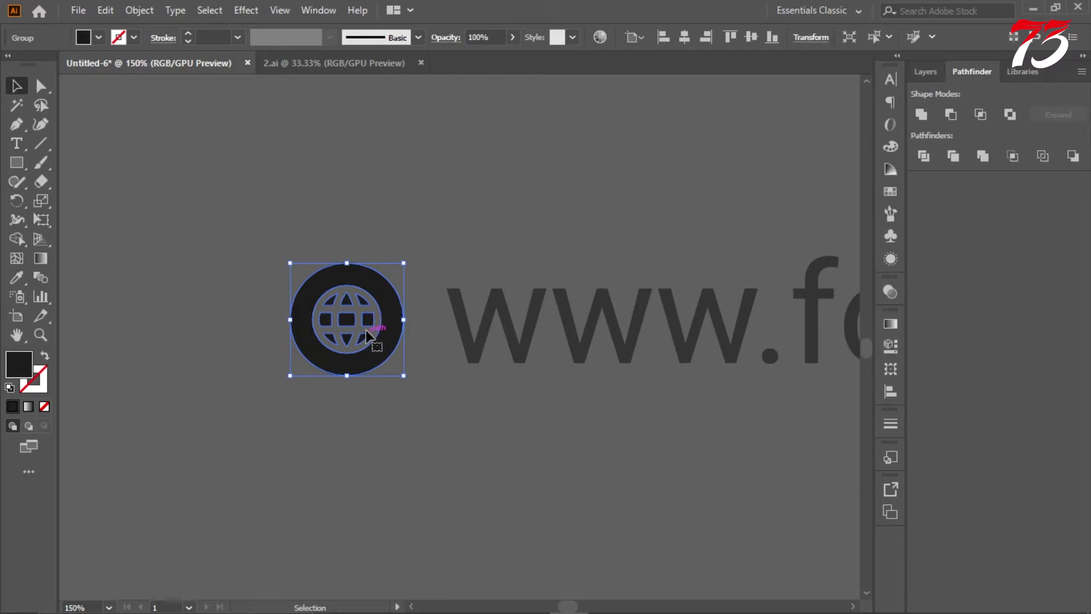
{"action": "scroll", "coordinate": [366, 335], "scroll_direction": "down", "scroll_amount": 5}
{"action": "left_click", "coordinate": [453, 419]}
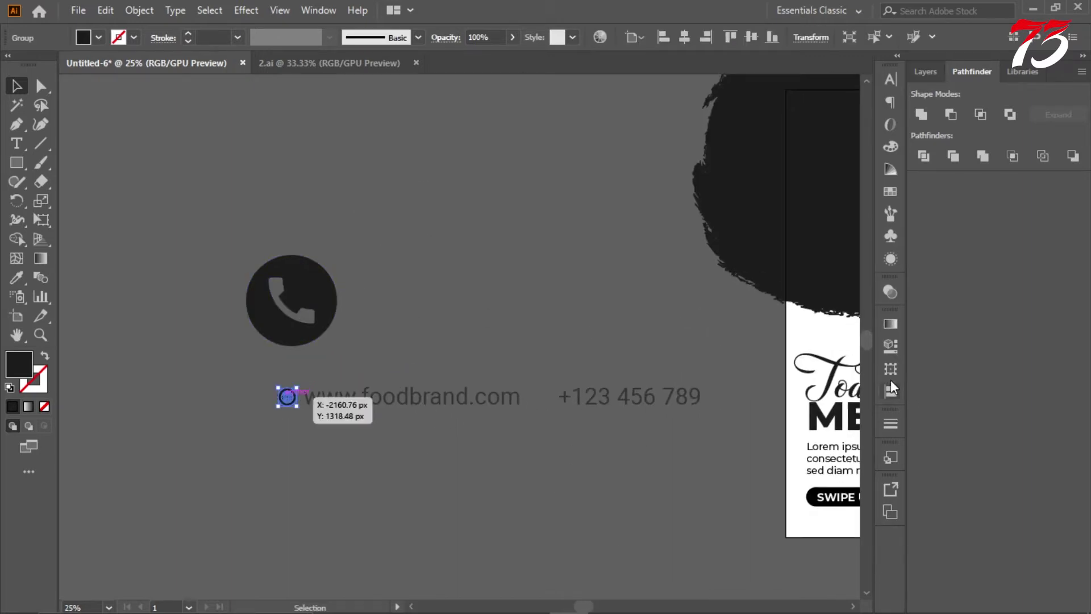
Resize the phone icon to 81 px and move it before +123 456 789
{"action": "left_click", "coordinate": [891, 369]}
{"action": "left_click", "coordinate": [322, 314]}
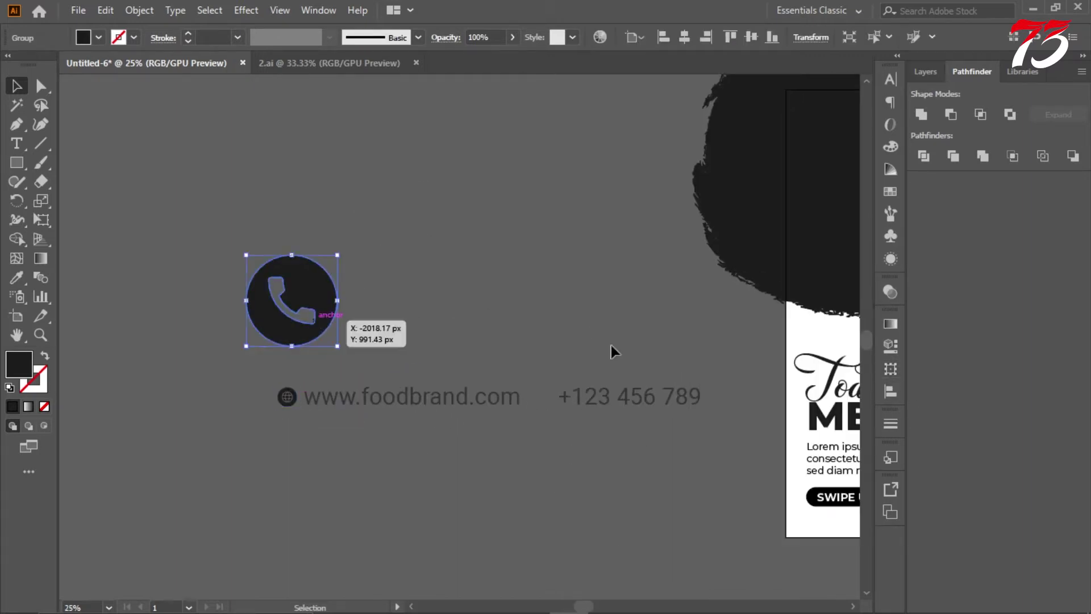
{"action": "left_click", "coordinate": [891, 370]}
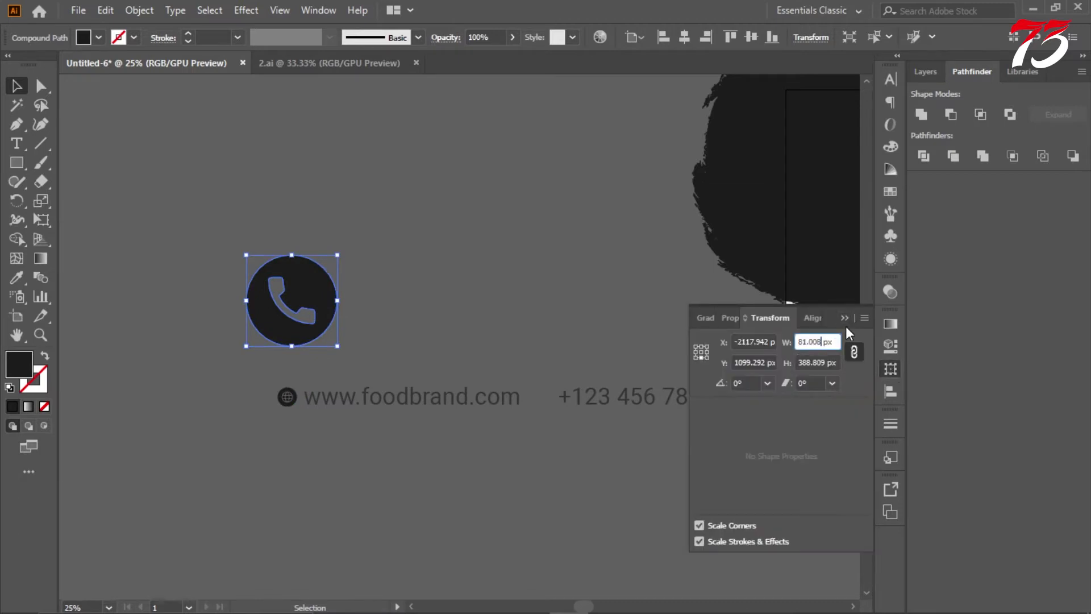
{"action": "key", "text": "Return"}
{"action": "left_click", "coordinate": [333, 349]}
{"action": "mouse_move", "coordinate": [284, 341]}
{"action": "left_mouse_down"}
{"action": "mouse_move", "coordinate": [554, 410]}
{"action": "mouse_move", "coordinate": [547, 402]}
{"action": "left_mouse_up"}
{"action": "left_click", "coordinate": [568, 437]}
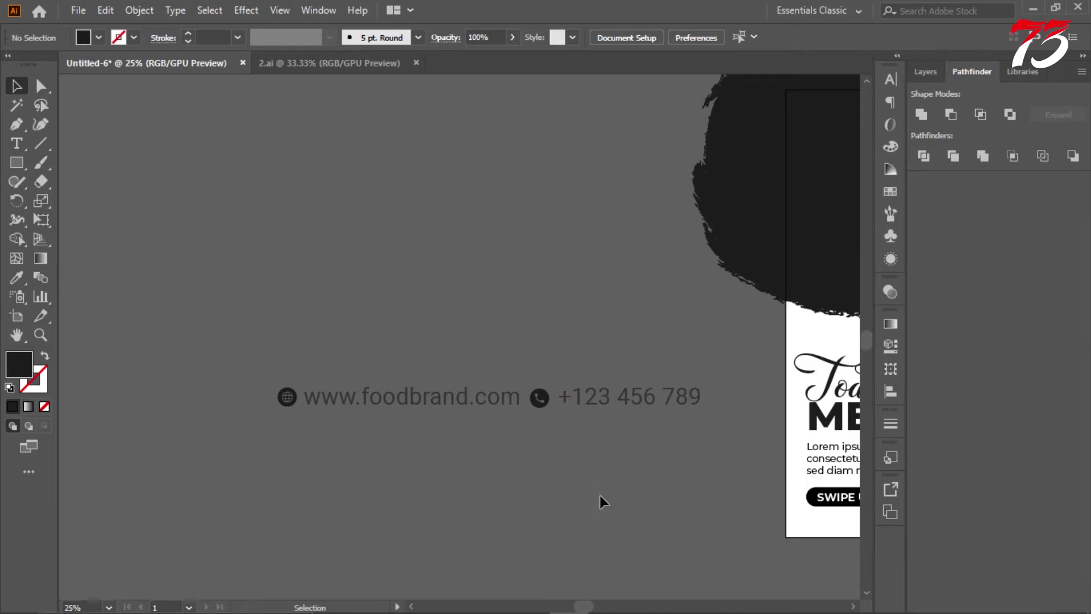
Nudge the +123 456 789 text down to line up with its icon
{"action": "left_click", "coordinate": [560, 415]}
{"action": "scroll", "coordinate": [617, 397], "scroll_direction": "up", "scroll_amount": 2}
{"action": "left_click_drag", "start_coordinate": [617, 396], "coordinate": [621, 403]}
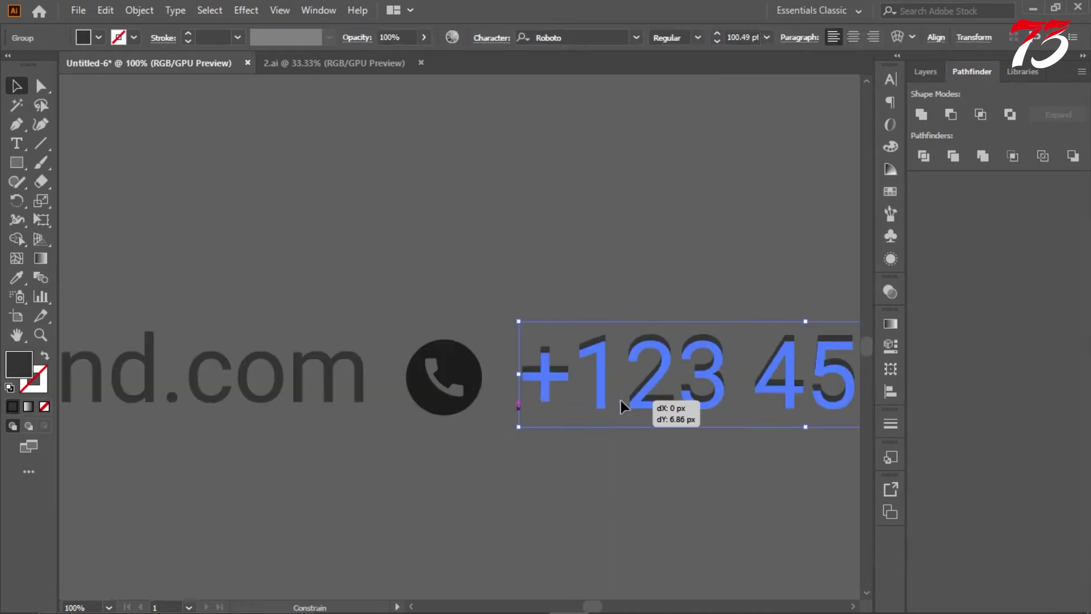
{"action": "left_click", "coordinate": [17, 278]}
{"action": "left_click", "coordinate": [16, 85]}
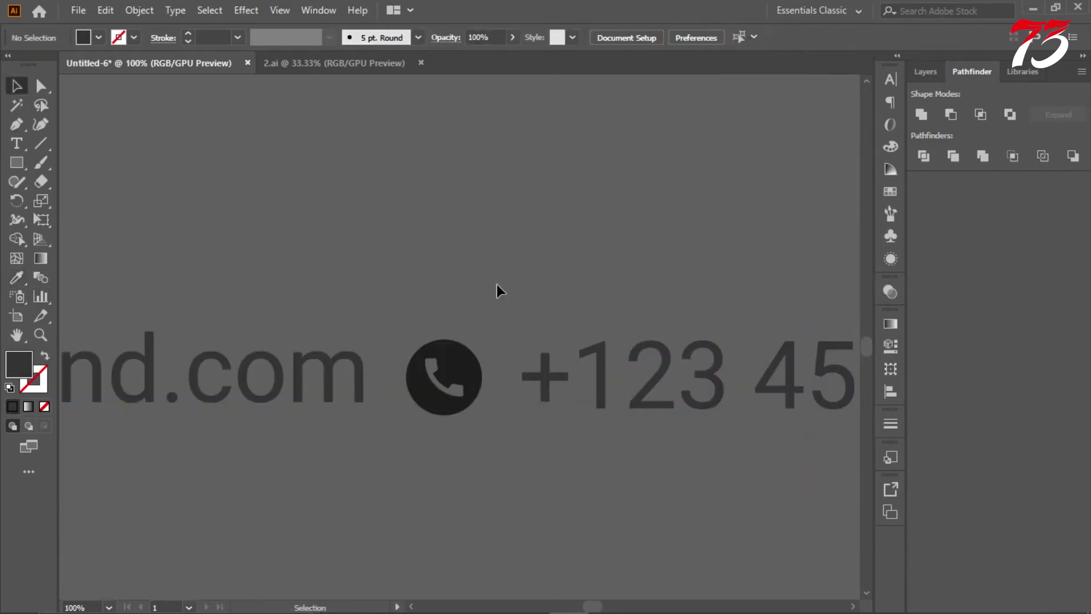
{"action": "scroll", "coordinate": [496, 286], "scroll_direction": "down", "scroll_amount": 5}
Centre the contact line horizontally, resize it and move it to the artboard bottom
{"action": "left_click_drag", "start_coordinate": [271, 250], "coordinate": [605, 387]}
{"action": "left_click", "coordinate": [537, 37]}
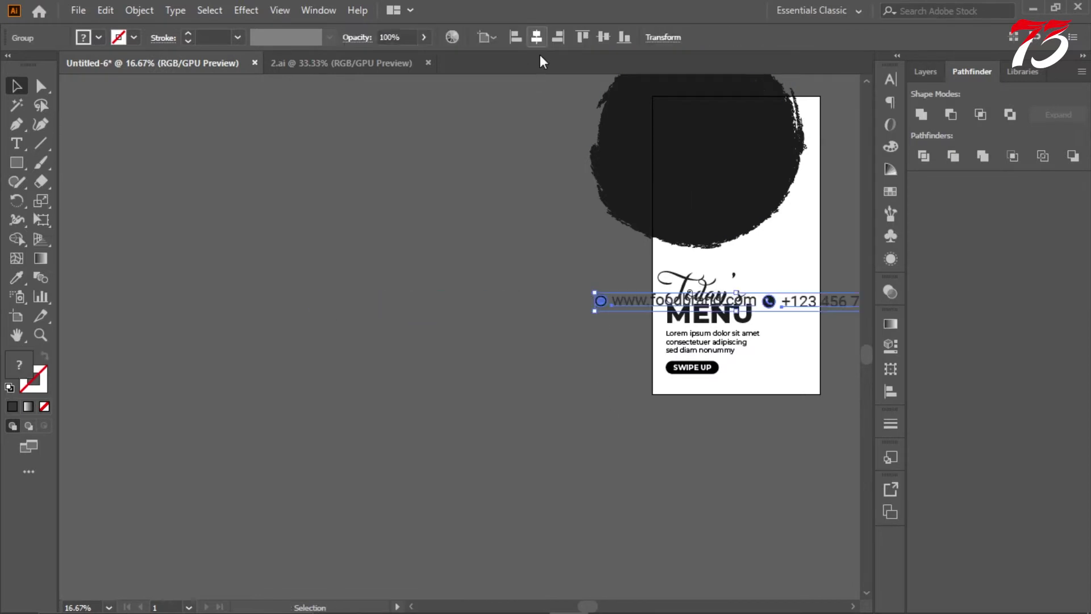
{"action": "scroll", "coordinate": [591, 330], "scroll_direction": "up", "scroll_amount": 2}
{"action": "mouse_move", "coordinate": [772, 279]}
{"action": "left_mouse_down"}
{"action": "mouse_move", "coordinate": [584, 291]}
{"action": "mouse_move", "coordinate": [625, 324]}
{"action": "left_mouse_up"}
{"action": "left_click_drag", "start_coordinate": [617, 277], "coordinate": [631, 442]}
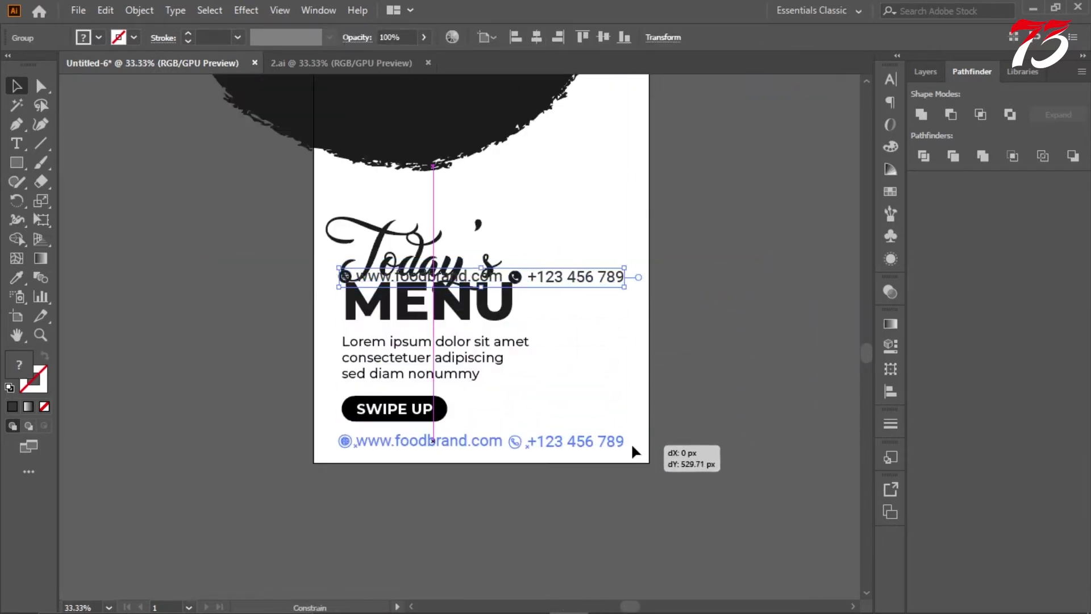
{"action": "left_click", "coordinate": [752, 421]}
{"action": "scroll", "coordinate": [745, 444], "scroll_direction": "down", "scroll_amount": 3}
{"action": "scroll", "coordinate": [669, 457], "scroll_direction": "up", "scroll_amount": 5}
{"action": "left_click", "coordinate": [620, 474]}
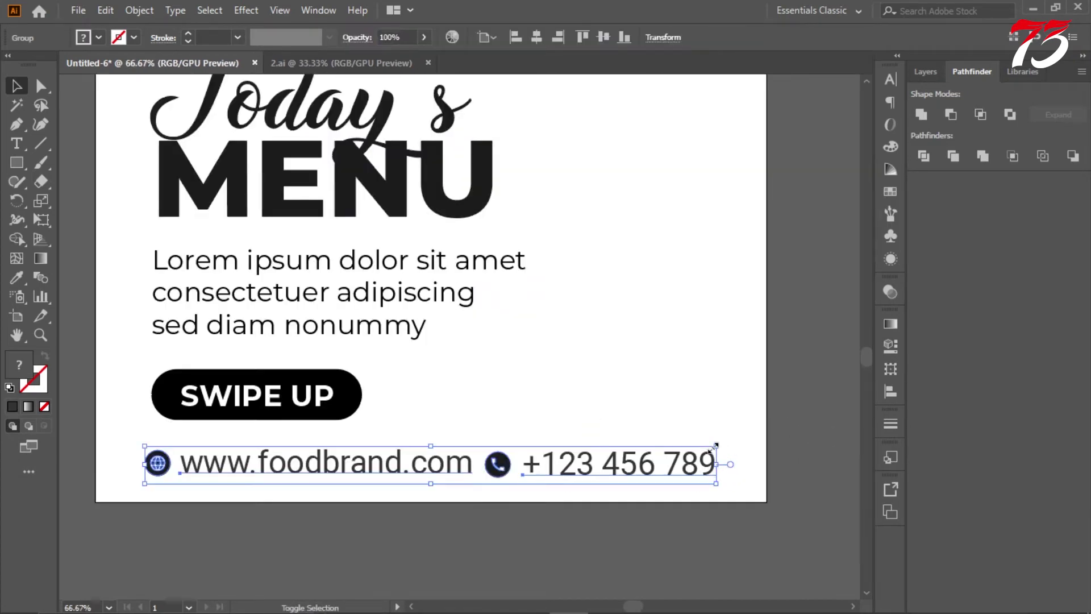
{"action": "left_click_drag", "start_coordinate": [619, 475], "coordinate": [619, 466]}
{"action": "scroll", "coordinate": [659, 401], "scroll_direction": "down", "scroll_amount": 3}
{"action": "left_click", "coordinate": [659, 400]}
Adjust the SWIPE UP text's position inside its black pill button
{"action": "left_click", "coordinate": [444, 393]}
{"action": "scroll", "coordinate": [443, 392], "scroll_direction": "up", "scroll_amount": 3}
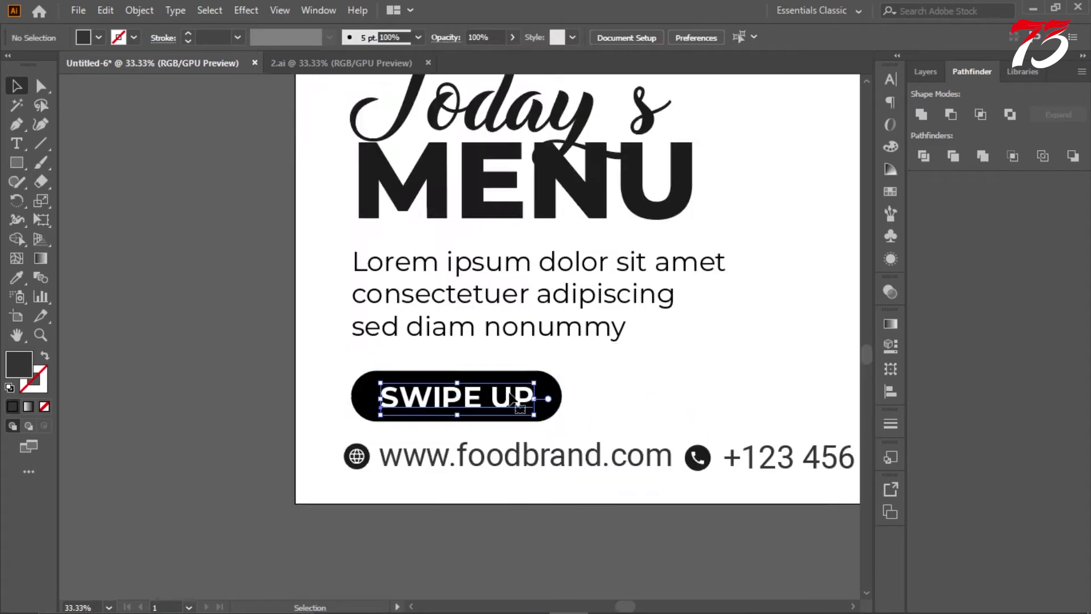
{"action": "scroll", "coordinate": [444, 393], "scroll_direction": "up", "scroll_amount": 3}
{"action": "left_click_drag", "start_coordinate": [444, 392], "coordinate": [444, 387]}
{"action": "left_click", "coordinate": [342, 311]}
{"action": "scroll", "coordinate": [546, 308], "scroll_direction": "down", "scroll_amount": 3}
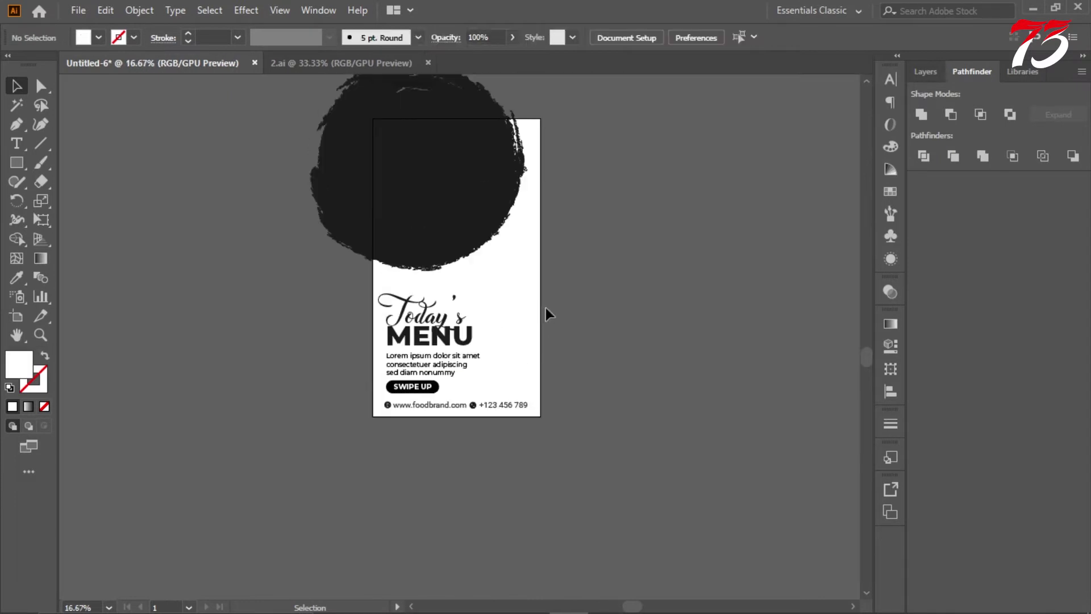
{"action": "scroll", "coordinate": [546, 308], "scroll_direction": "up", "scroll_amount": 1}
Add a second artboard right of the first and Alt-drag a copy of the black brush blob onto it
{"action": "key", "text": "shift+o"}
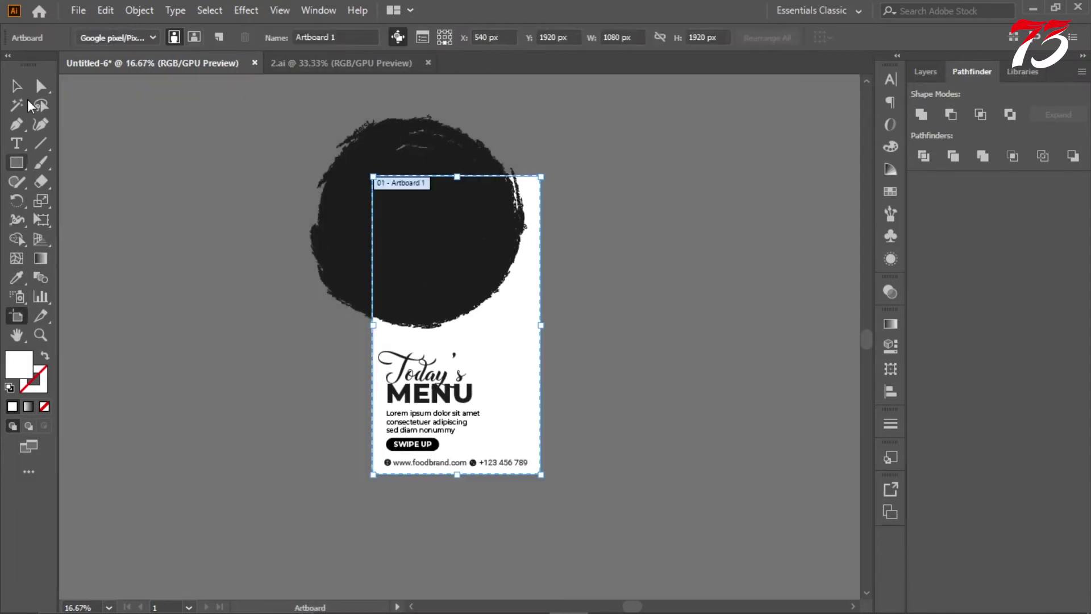
{"action": "key", "text": "Escape"}
{"action": "key", "text": "shift+o"}
{"action": "left_click", "coordinate": [218, 37]}
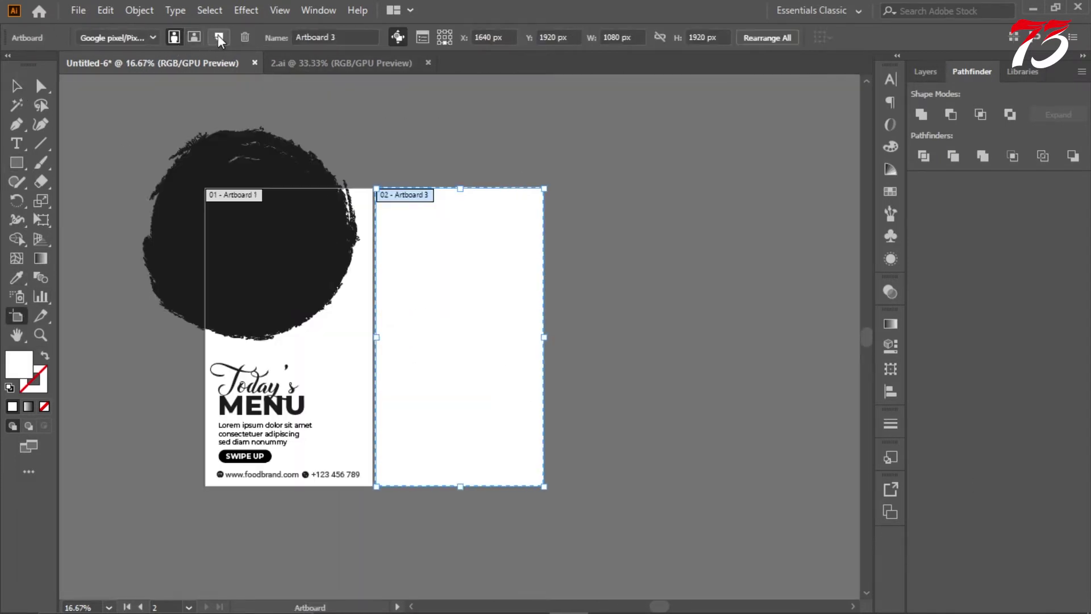
{"action": "left_click_drag", "start_coordinate": [433, 309], "coordinate": [449, 309]}
{"action": "key", "text": "Escape"}
{"action": "mouse_move", "coordinate": [296, 233]}
{"action": "left_mouse_down"}
{"action": "mouse_move", "coordinate": [532, 264]}
{"action": "mouse_move", "coordinate": [542, 251]}
{"action": "left_mouse_up"}
Warp the blob copy with a Shell Lower warp, about -93% vertical distortion, into a pointed heart shape
{"action": "left_click", "coordinate": [252, 10]}
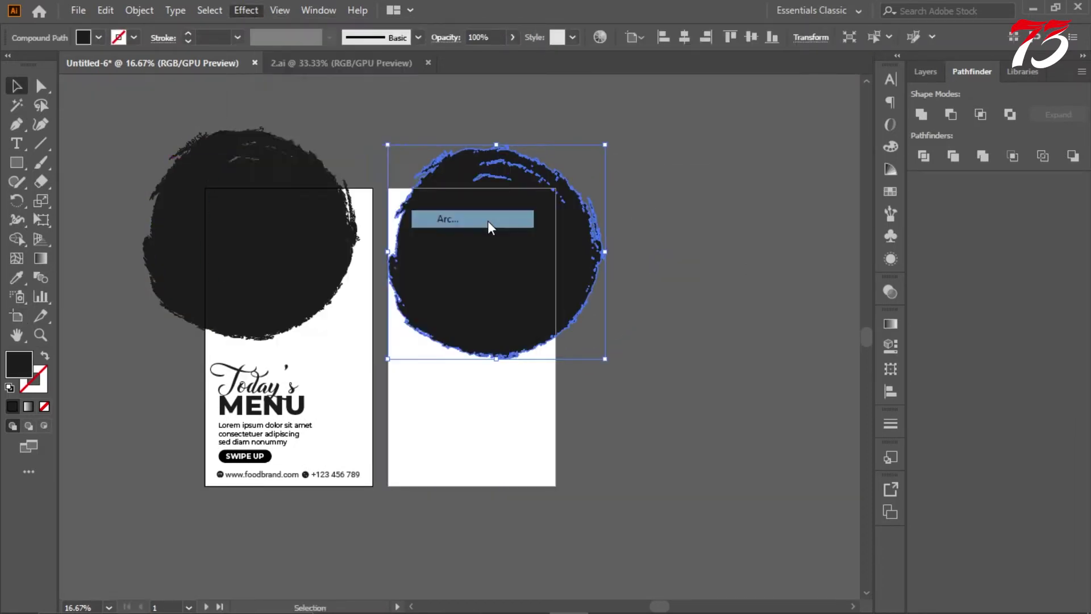
{"action": "left_click", "coordinate": [488, 221]}
{"action": "mouse_move", "coordinate": [881, 325]}
{"action": "left_mouse_down"}
{"action": "mouse_move", "coordinate": [781, 325]}
{"action": "mouse_move", "coordinate": [817, 301]}
{"action": "left_mouse_up"}
{"action": "left_click_drag", "start_coordinate": [852, 255], "coordinate": [831, 253]}
{"action": "left_click", "coordinate": [790, 212]}
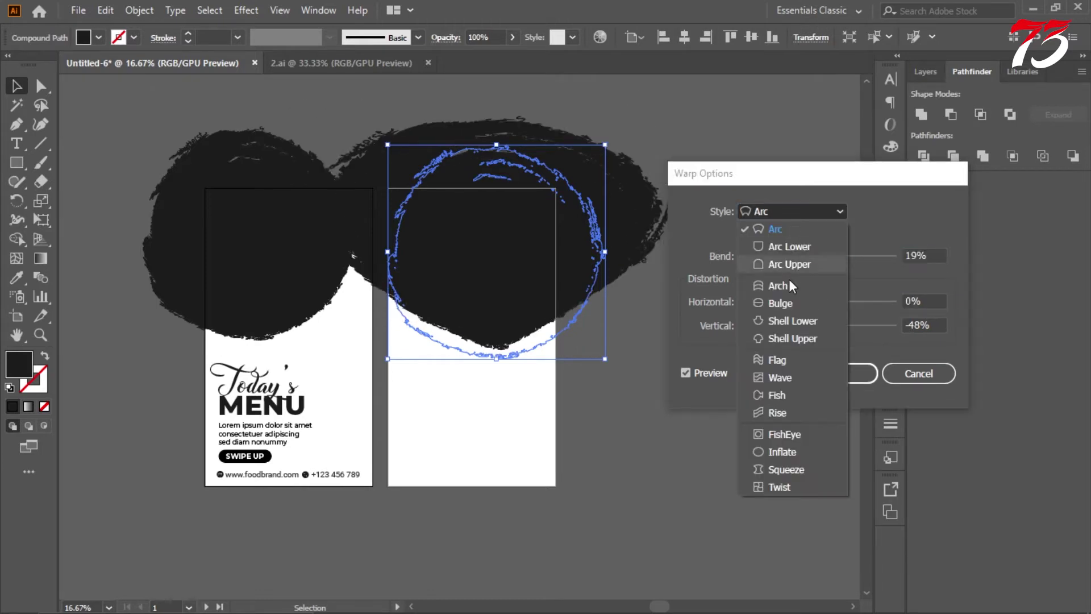
{"action": "left_click", "coordinate": [779, 321]}
{"action": "left_click_drag", "start_coordinate": [781, 325], "coordinate": [748, 326]}
{"action": "mouse_move", "coordinate": [815, 302]}
{"action": "left_mouse_down"}
{"action": "mouse_move", "coordinate": [845, 301]}
{"action": "mouse_move", "coordinate": [822, 302]}
{"action": "left_mouse_up"}
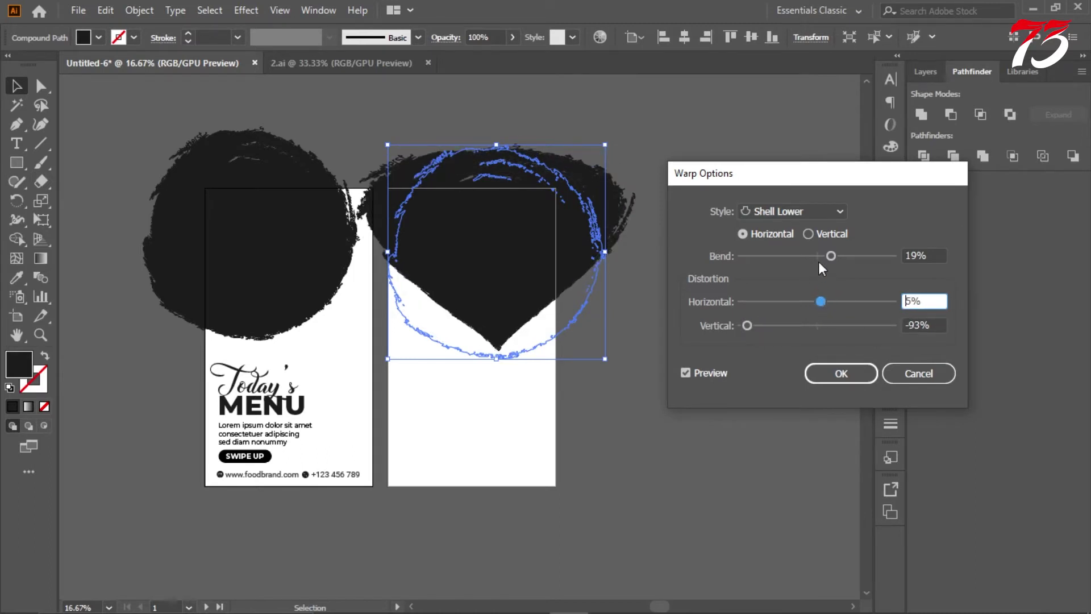
{"action": "mouse_move", "coordinate": [831, 256]}
{"action": "left_mouse_down"}
{"action": "mouse_move", "coordinate": [846, 257]}
{"action": "mouse_move", "coordinate": [768, 258]}
{"action": "mouse_move", "coordinate": [809, 260]}
{"action": "left_mouse_up"}
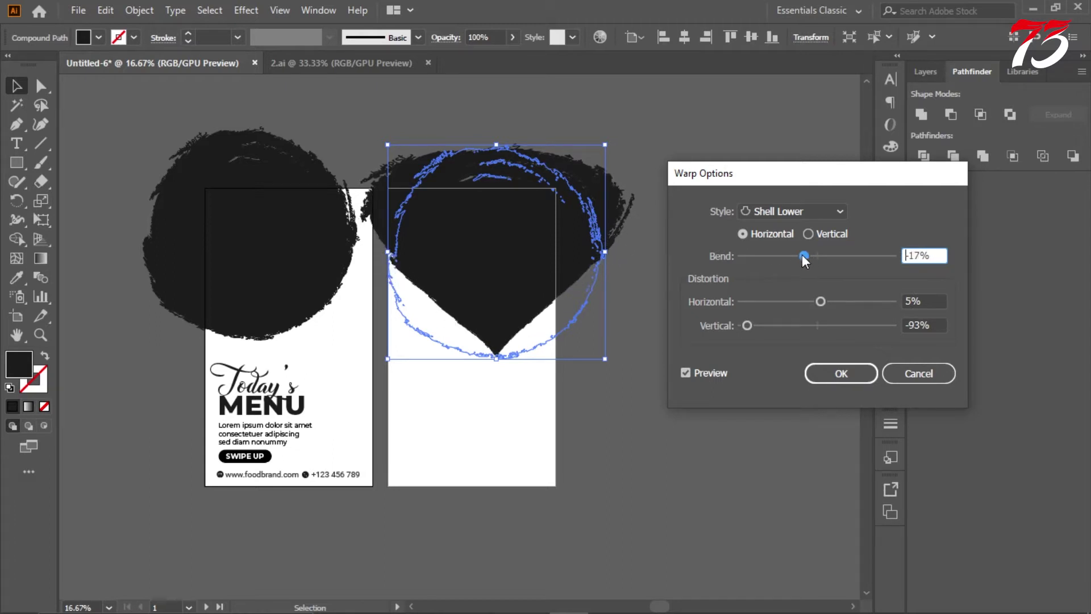
{"action": "left_click", "coordinate": [804, 257]}
{"action": "left_click", "coordinate": [842, 375]}
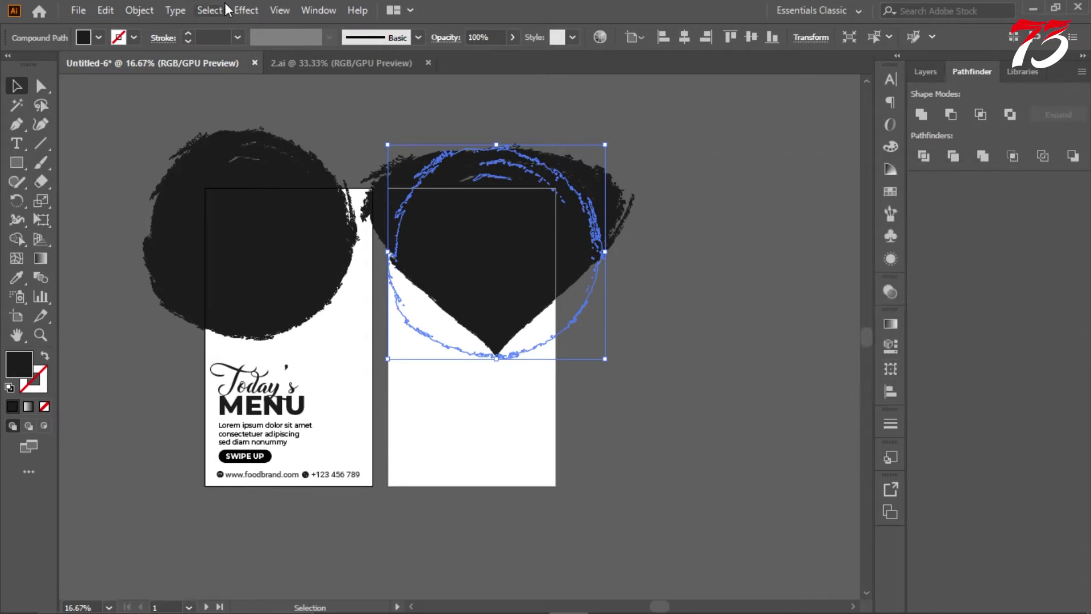
Expand the warped blob into a real shape and position the heart over the middle artboard
{"action": "left_click", "coordinate": [139, 10]}
{"action": "left_click", "coordinate": [224, 211]}
{"action": "left_click_drag", "start_coordinate": [329, 239], "coordinate": [809, 285]}
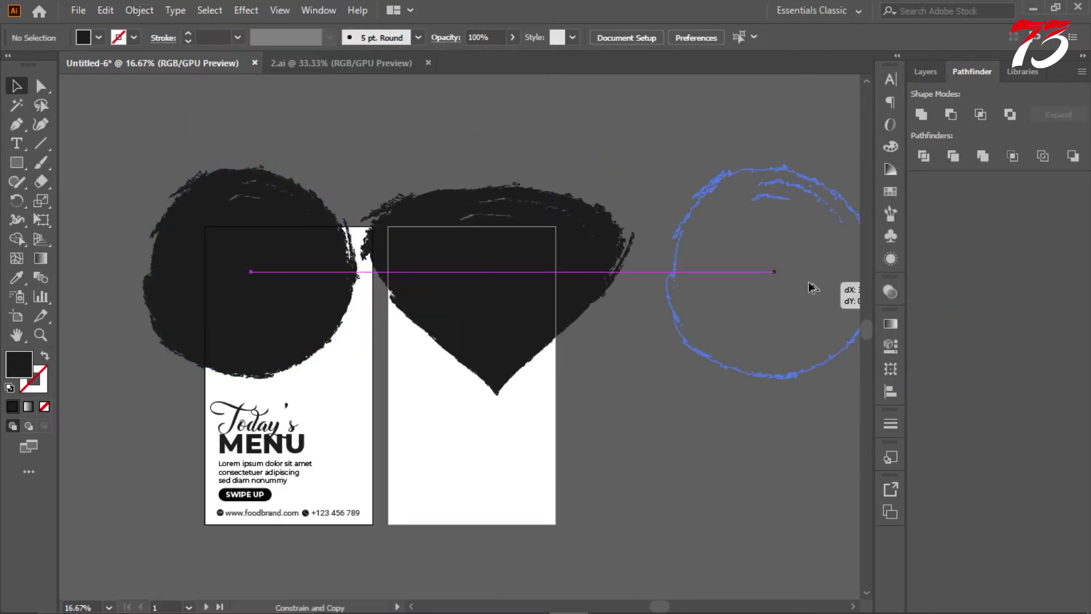
{"action": "left_click_drag", "start_coordinate": [629, 310], "coordinate": [535, 310]}
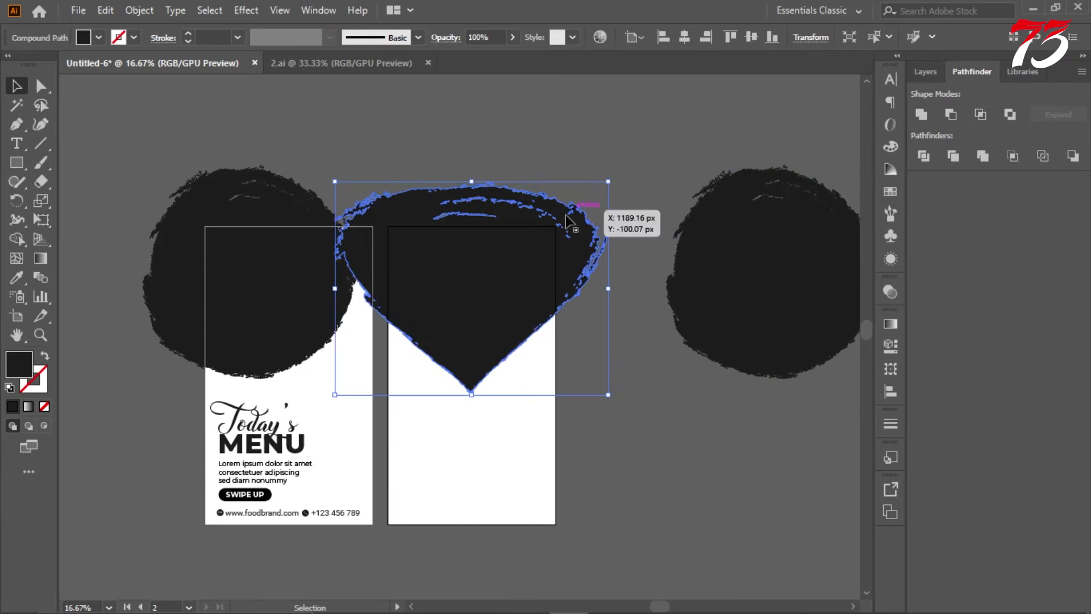
{"action": "left_click_drag", "start_coordinate": [534, 368], "coordinate": [417, 290]}
{"action": "left_click_drag", "start_coordinate": [659, 287], "coordinate": [645, 287]}
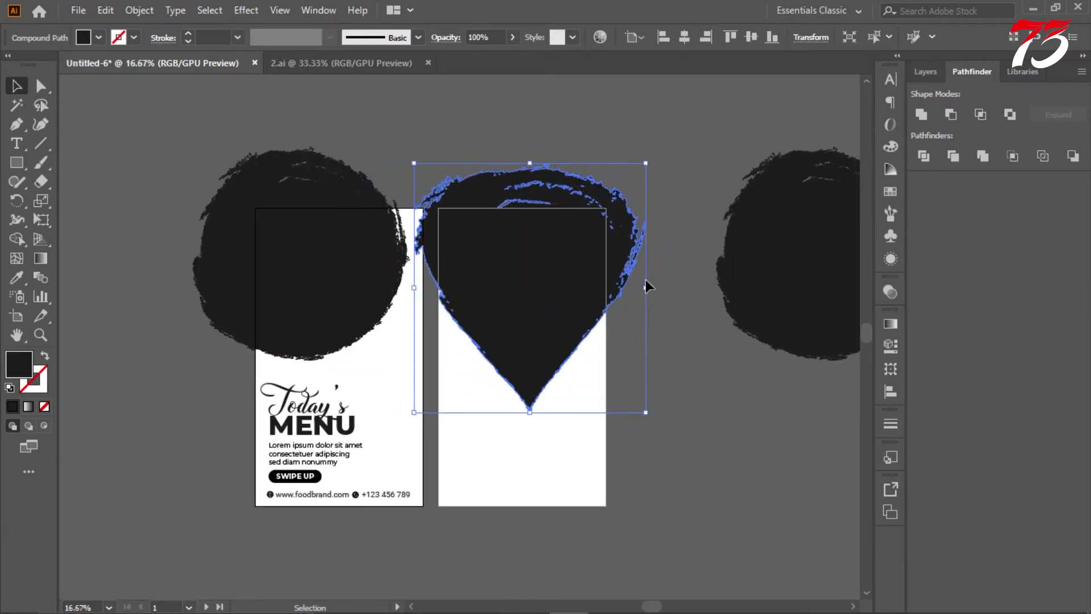
Scale the heart blob down and squash it upward from the bottom to fit the artboard
{"action": "scroll", "coordinate": [648, 352], "scroll_direction": "down", "scroll_amount": 1}
{"action": "left_click_drag", "start_coordinate": [647, 373], "coordinate": [646, 349]}
{"action": "key", "text": "ctrl+plus"}
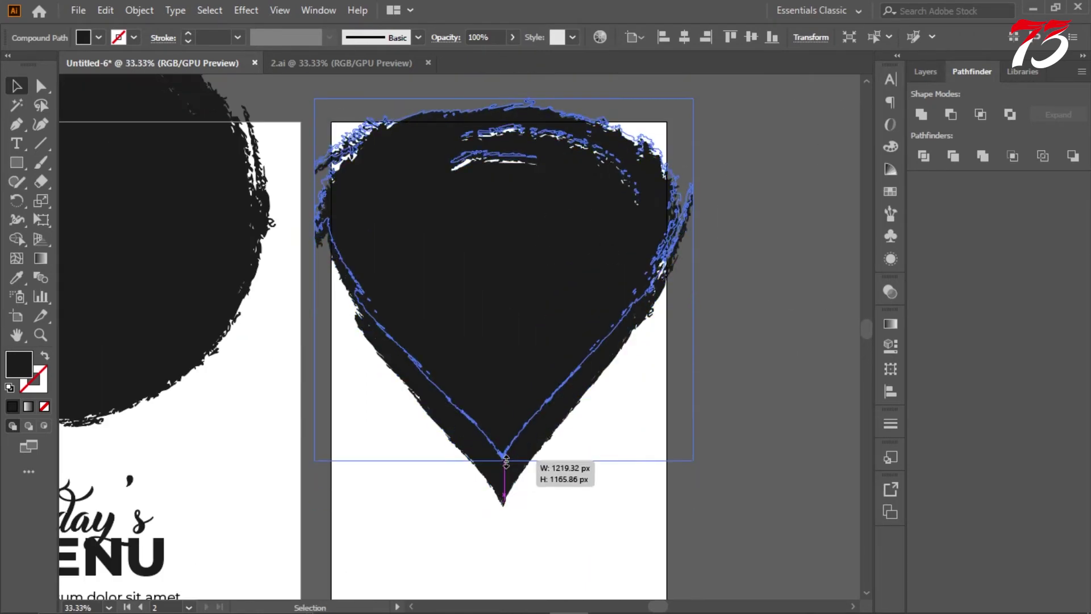
{"action": "left_click_drag", "start_coordinate": [505, 506], "coordinate": [505, 466]}
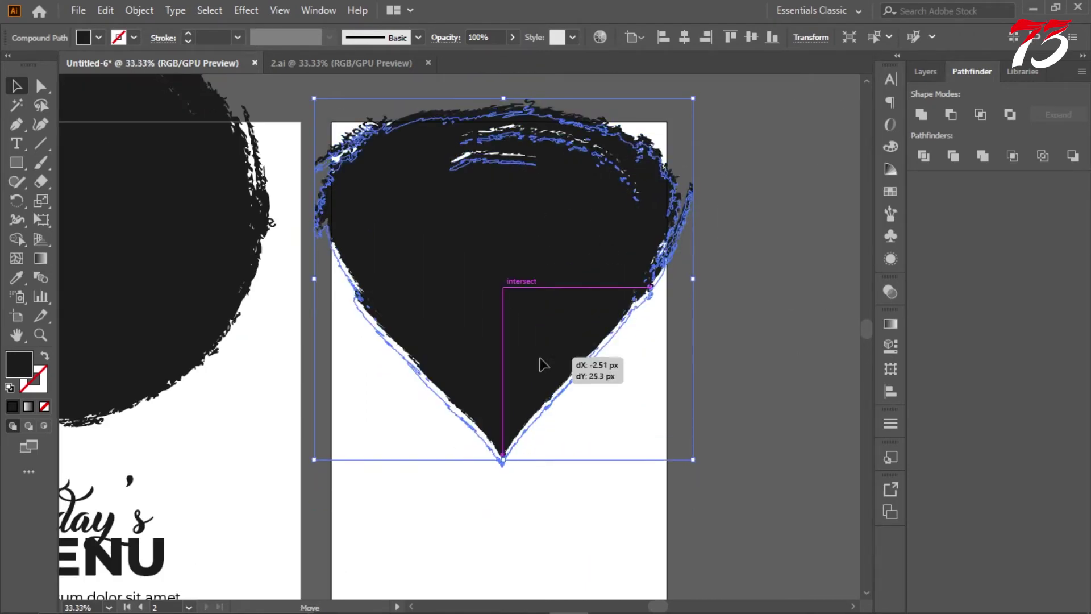
{"action": "key", "text": "ctrl+minus"}
{"action": "left_click", "coordinate": [730, 297]}
{"action": "scroll", "coordinate": [722, 273], "scroll_direction": "down", "scroll_amount": 3}
{"action": "scroll", "coordinate": [739, 273], "scroll_direction": "up", "scroll_amount": 2}
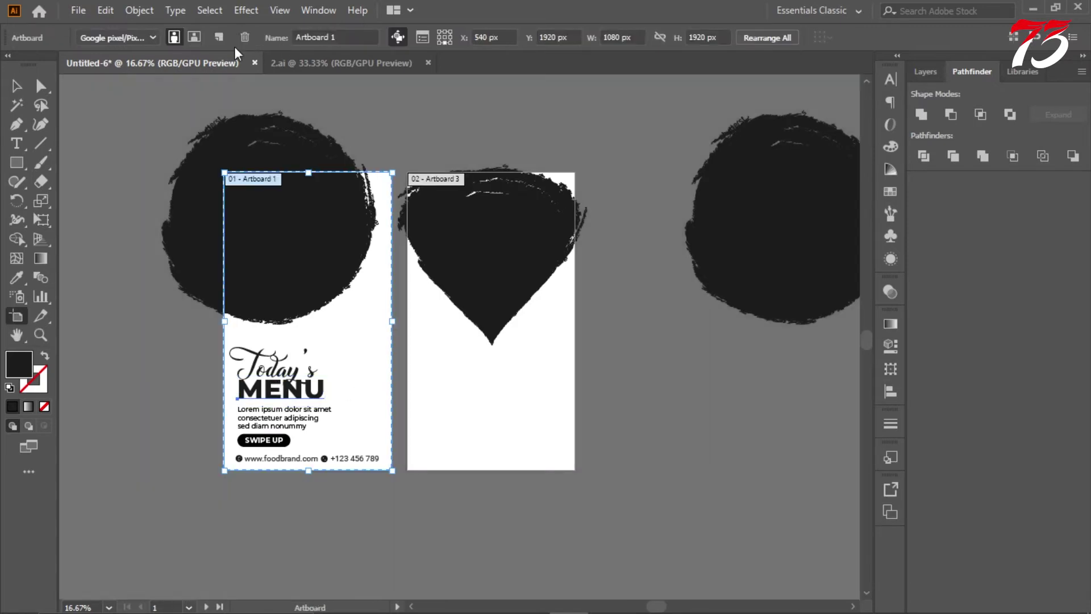
Add a third artboard to the right of the second one
{"action": "left_click", "coordinate": [234, 39]}
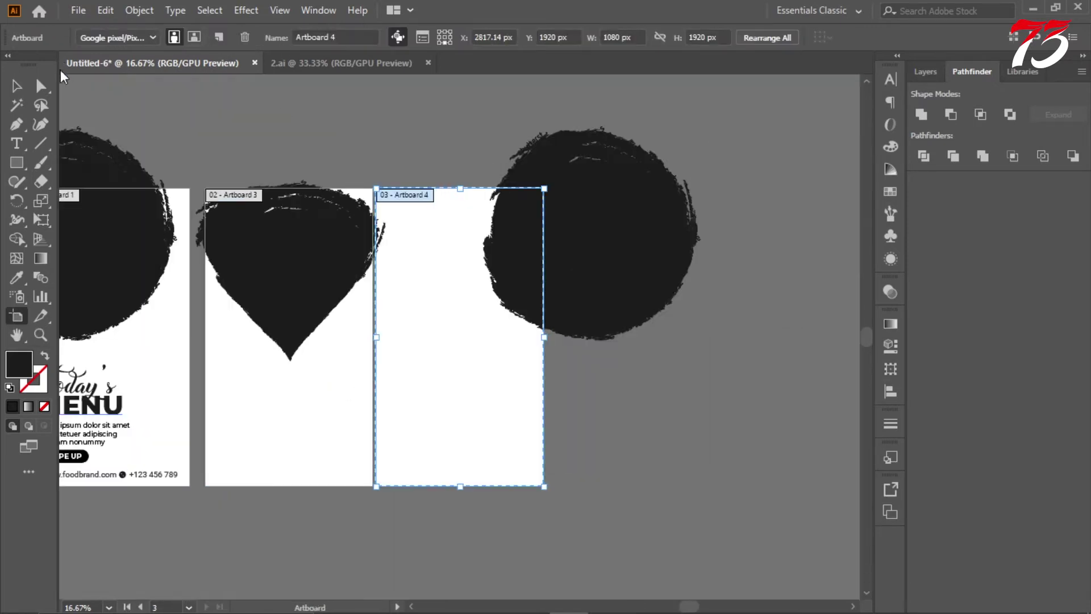
{"action": "key", "text": "Escape"}
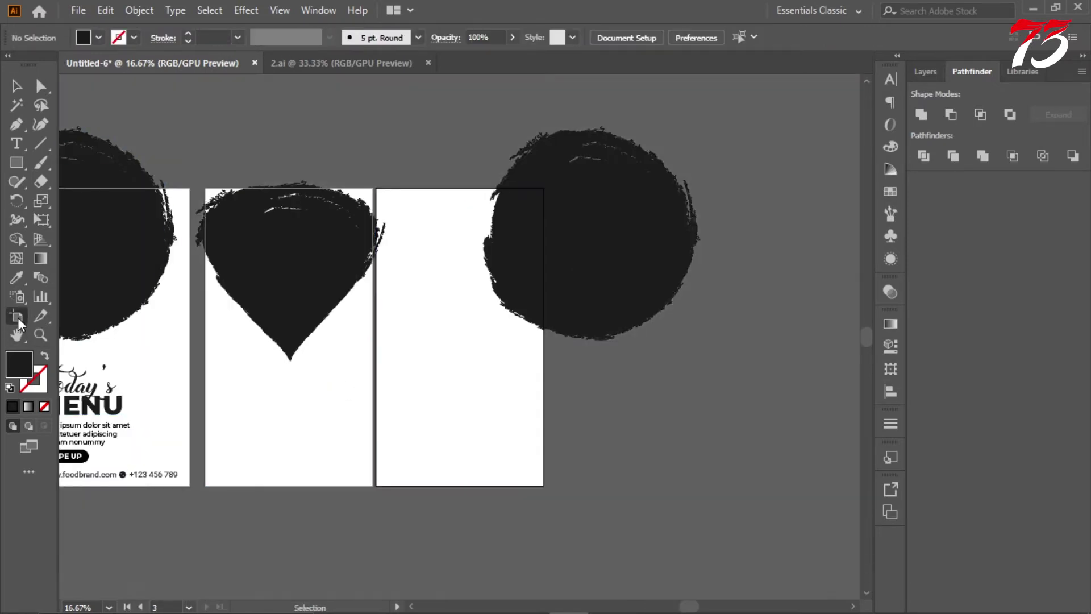
{"action": "left_click", "coordinate": [18, 317]}
{"action": "left_click_drag", "start_coordinate": [437, 351], "coordinate": [446, 353]}
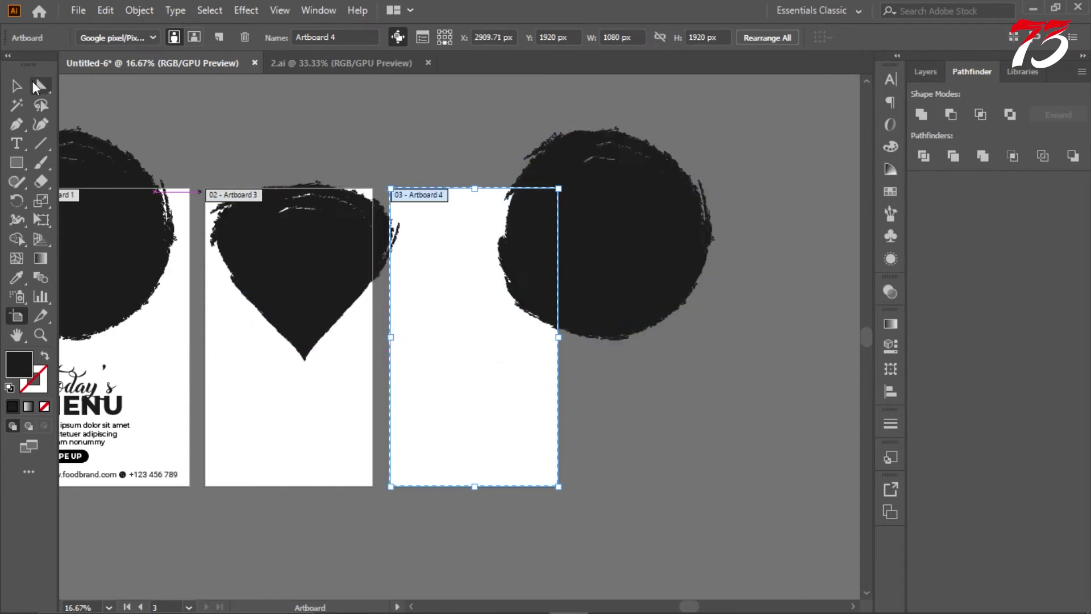
{"action": "key", "text": "Escape"}
Centre the heart blob horizontally on its artboard, then bring the 2.ai reference document into view
{"action": "left_click", "coordinate": [685, 37]}
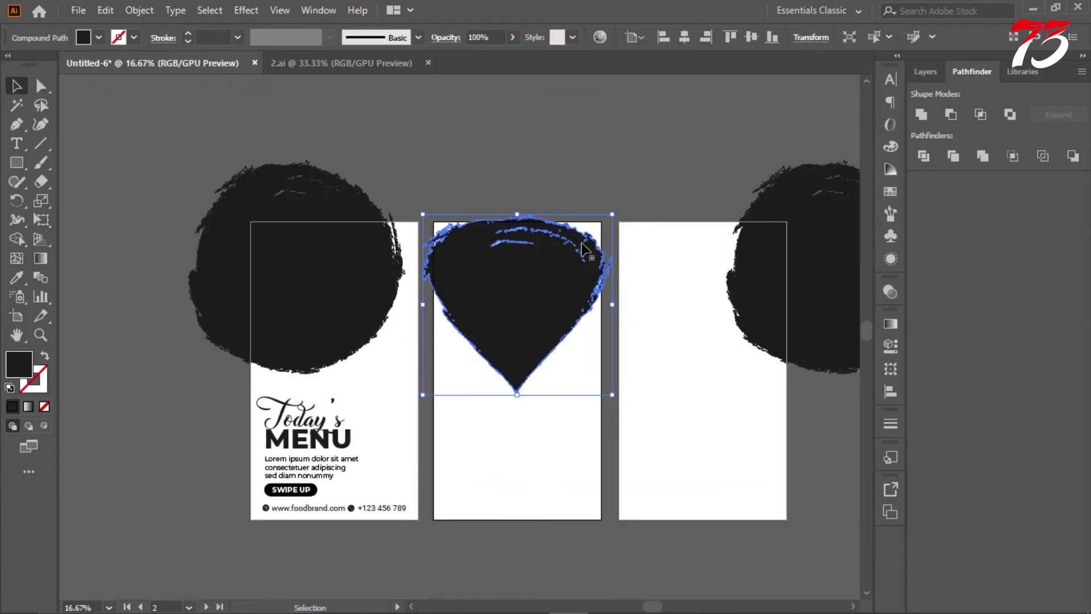
{"action": "left_click", "coordinate": [602, 171]}
{"action": "scroll", "coordinate": [341, 148], "scroll_direction": "down", "scroll_amount": 2}
{"action": "scroll", "coordinate": [353, 188], "scroll_direction": "up", "scroll_amount": 1}
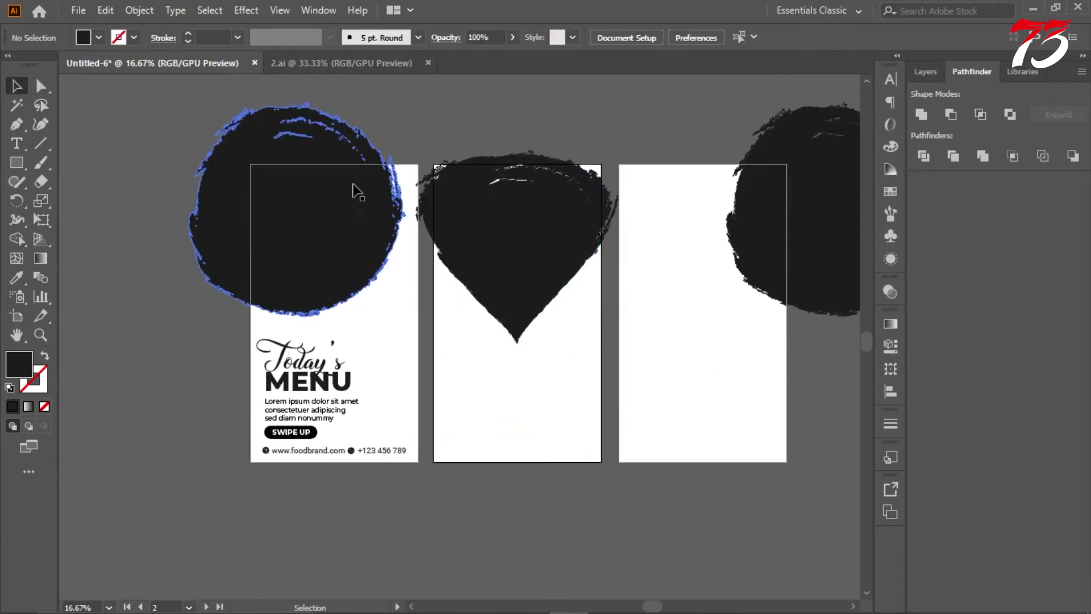
{"action": "scroll", "coordinate": [398, 148], "scroll_direction": "down", "scroll_amount": 1, "text": "alt"}
{"action": "key", "text": "ctrl+Tab"}
Bring the ONLY $30 text from 2.ai into the menu document and enlarge it
{"action": "key", "text": "ctrl+plus"}
{"action": "key", "text": "ctrl+plus"}
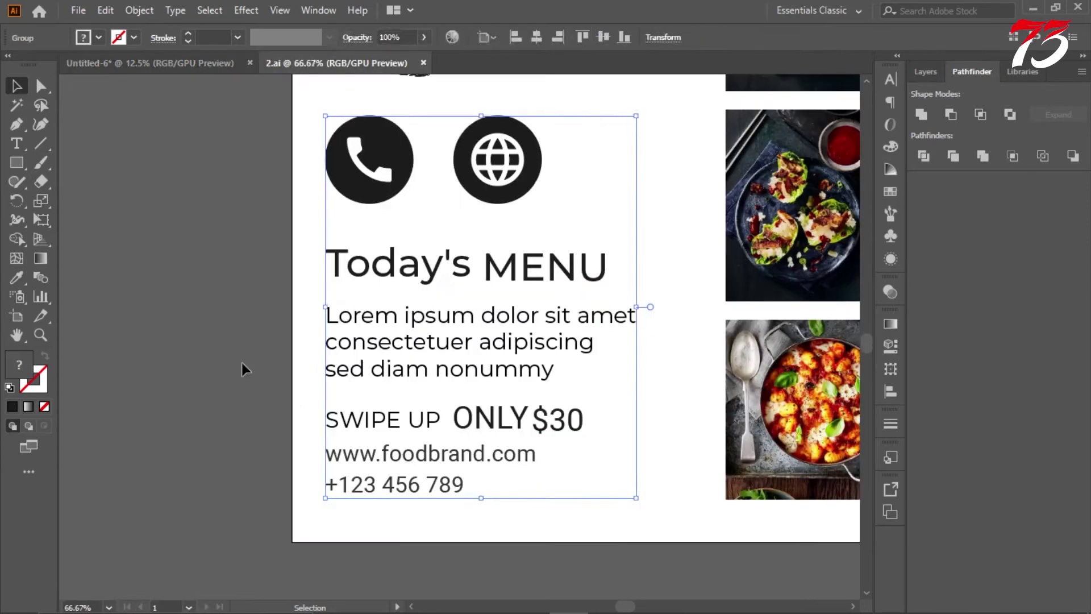
{"action": "left_click", "coordinate": [557, 434]}
{"action": "mouse_move", "coordinate": [557, 435]}
{"action": "left_mouse_down"}
{"action": "mouse_move", "coordinate": [230, 79]}
{"action": "mouse_move", "coordinate": [327, 381]}
{"action": "left_mouse_up"}
{"action": "scroll", "coordinate": [335, 398], "scroll_direction": "up", "scroll_amount": 3, "text": "alt"}
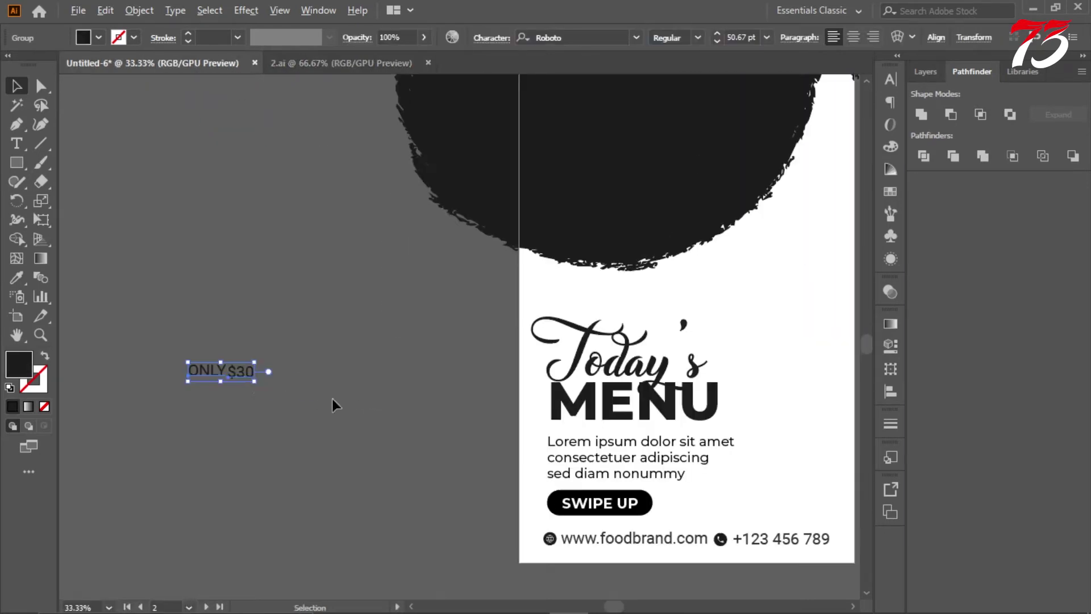
{"action": "left_click_drag", "start_coordinate": [254, 380], "coordinate": [365, 401]}
{"action": "scroll", "coordinate": [366, 402], "scroll_direction": "down", "scroll_amount": 3, "text": "alt"}
Duplicate the dark blob, shrink it to a small circle, and place it on the big blob's lower right edge
{"action": "left_click", "coordinate": [487, 275]}
{"action": "left_click_drag", "start_coordinate": [487, 275], "coordinate": [303, 238], "text": "alt"}
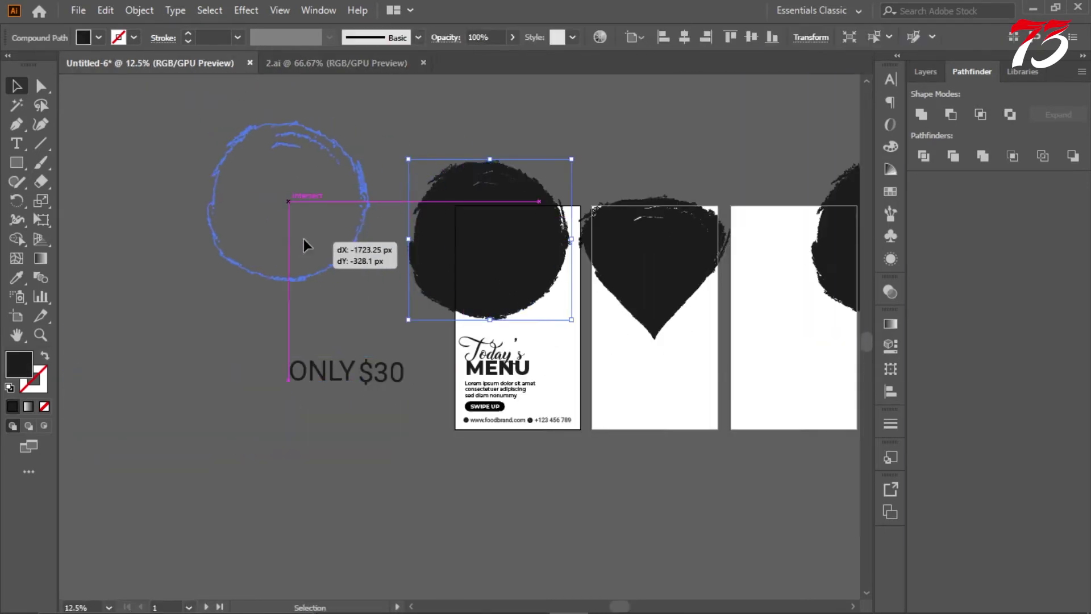
{"action": "left_click_drag", "start_coordinate": [367, 137], "coordinate": [289, 207]}
{"action": "scroll", "coordinate": [573, 301], "scroll_direction": "up", "scroll_amount": 2, "text": "alt"}
{"action": "left_click_drag", "start_coordinate": [550, 291], "coordinate": [570, 317]}
Fill the small circle with red from the swatches
{"action": "double_click", "coordinate": [25, 368]}
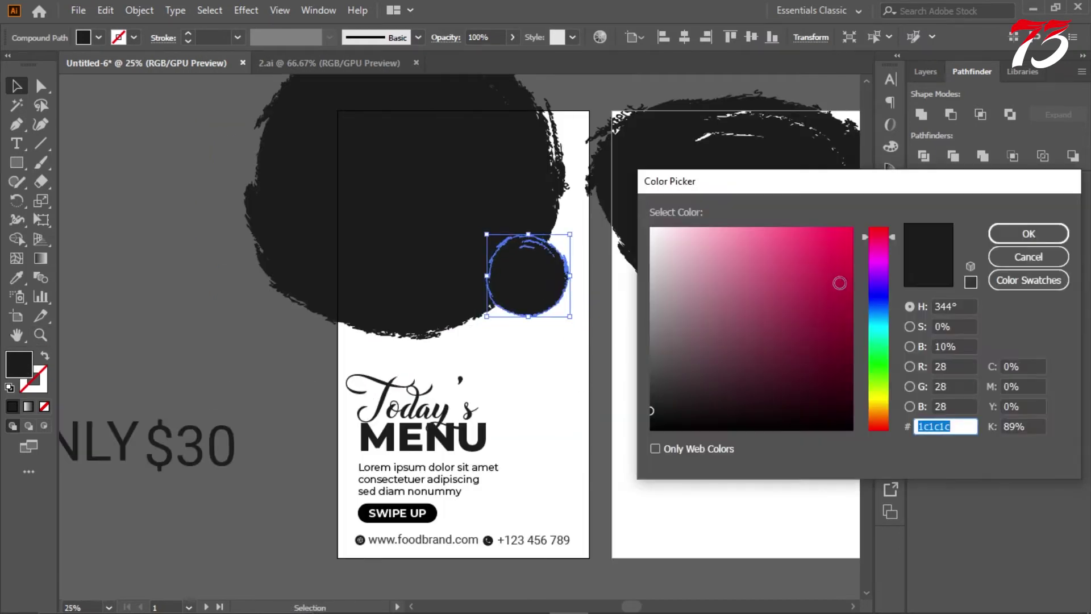
{"action": "left_click", "coordinate": [1000, 234]}
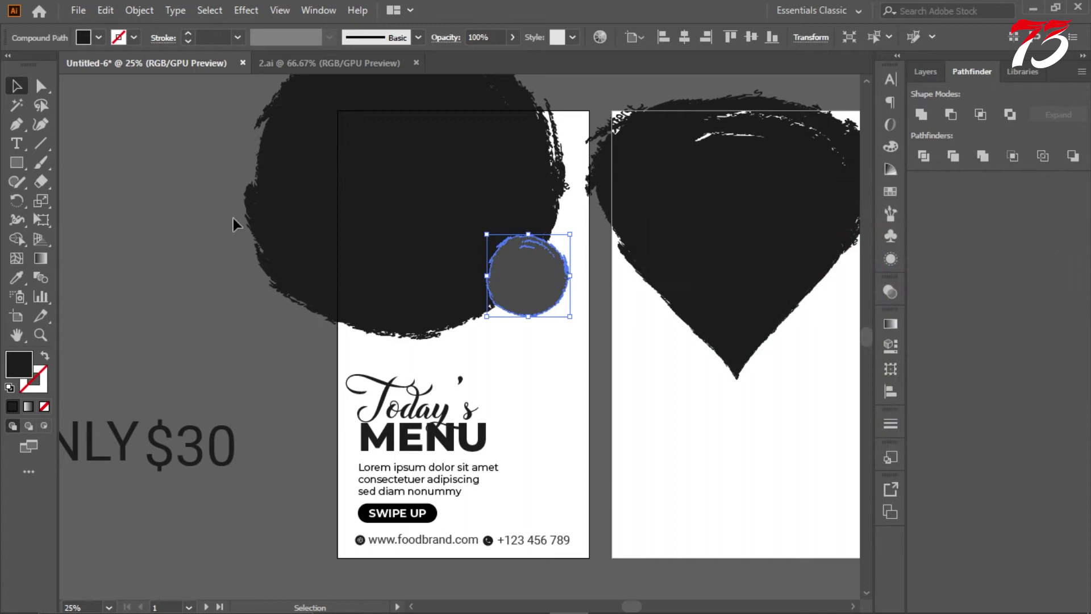
{"action": "key", "text": "a"}
{"action": "double_click", "coordinate": [19, 364]}
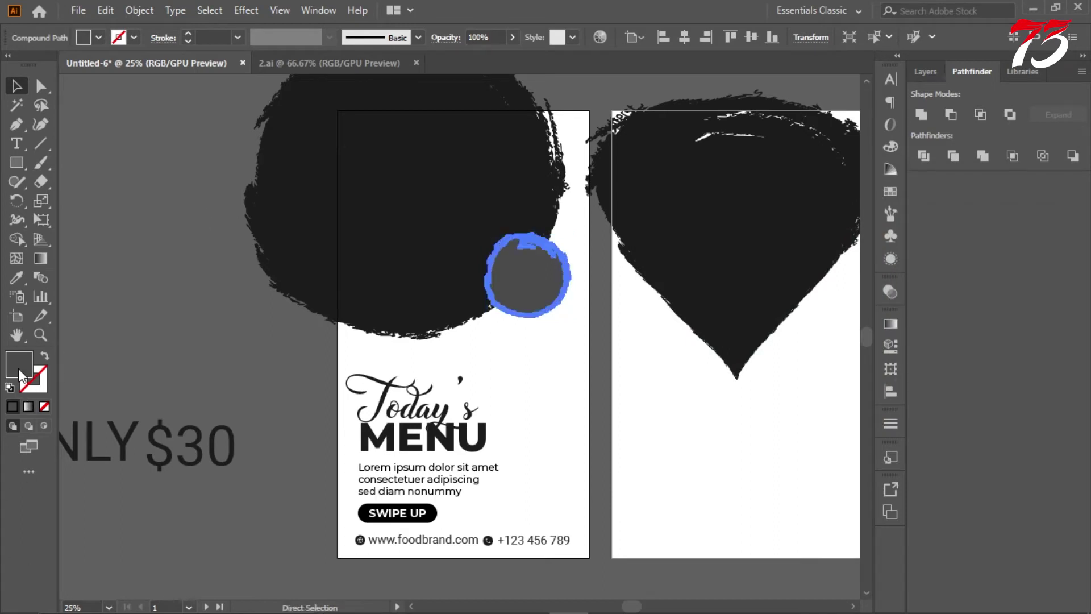
{"action": "key", "text": "Escape"}
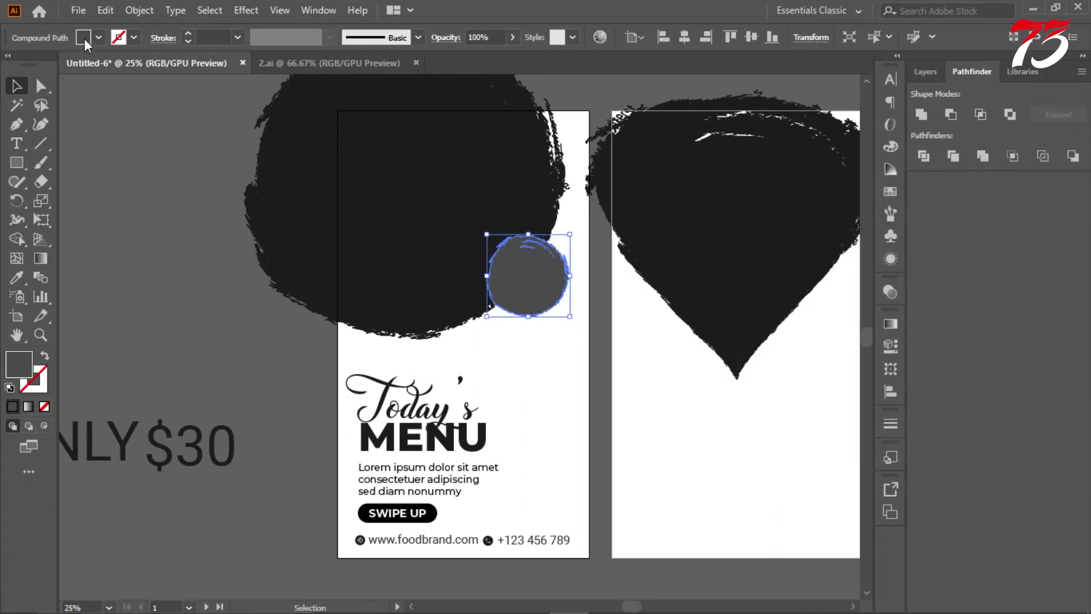
{"action": "left_click", "coordinate": [84, 37]}
{"action": "left_click", "coordinate": [58, 77]}
{"action": "scroll", "coordinate": [216, 323], "scroll_direction": "up", "scroll_amount": 2}
{"action": "left_click", "coordinate": [216, 323]}
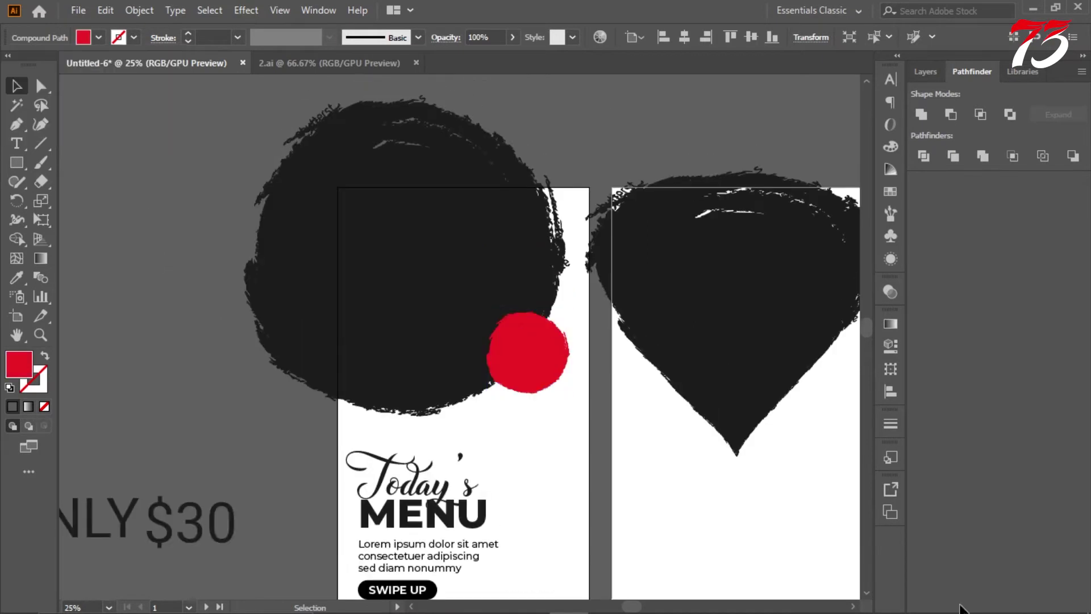
{"action": "scroll", "coordinate": [489, 369], "scroll_direction": "down", "scroll_amount": 3}
{"action": "left_click", "coordinate": [170, 284]}
Eyedropper the red circle's colour onto the MENU heading and the SWIPE UP button
{"action": "double_click", "coordinate": [366, 423]}
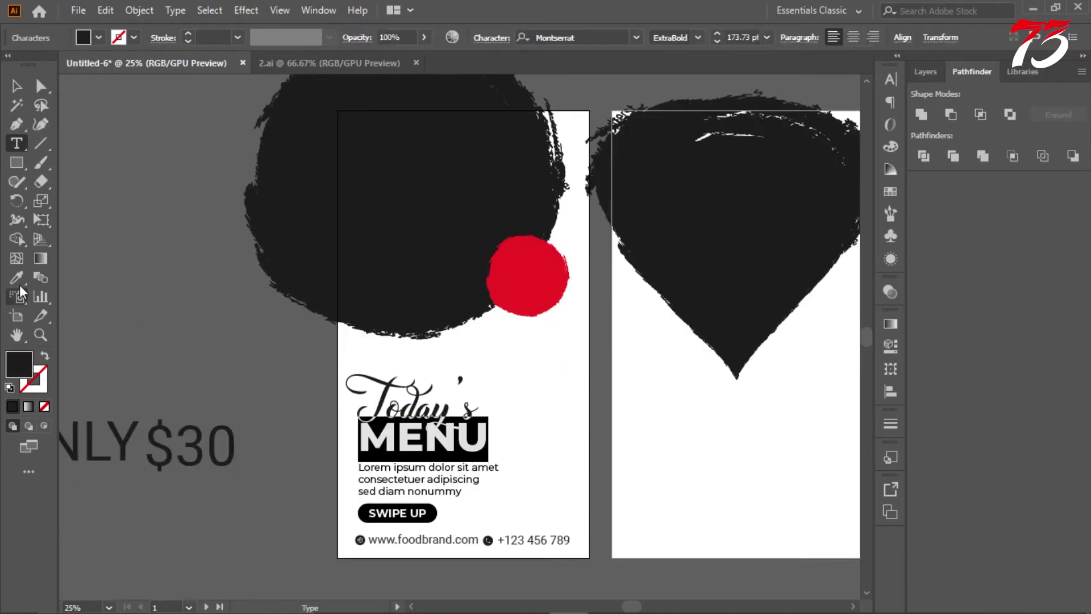
{"action": "left_click", "coordinate": [17, 278]}
{"action": "left_click", "coordinate": [523, 273]}
{"action": "key", "text": "a"}
{"action": "key", "text": "i"}
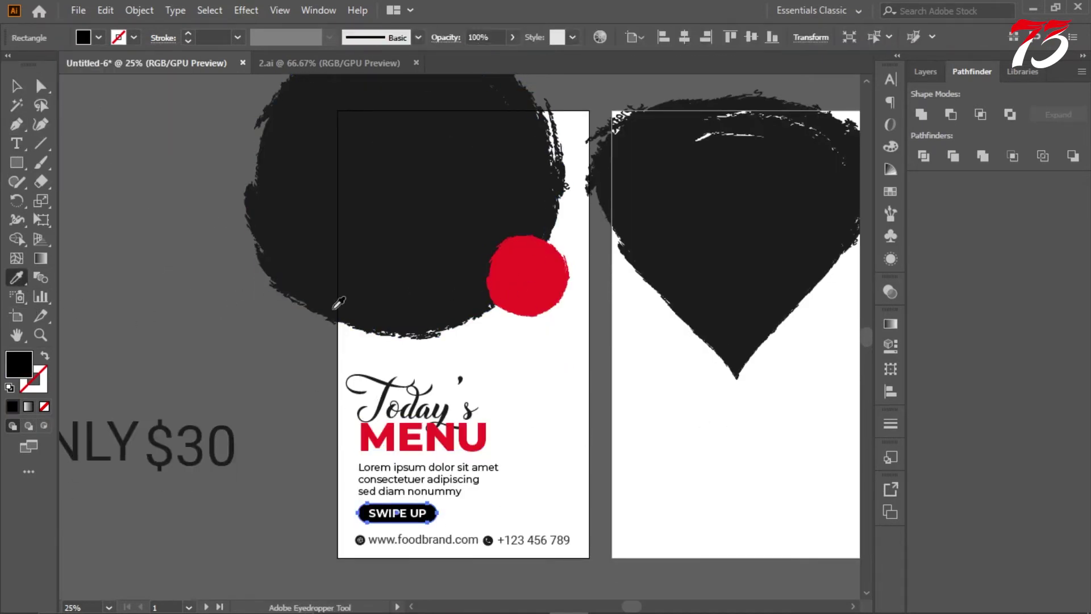
{"action": "left_click", "coordinate": [528, 273]}
{"action": "scroll", "coordinate": [555, 267], "scroll_direction": "down", "scroll_amount": 2}
{"action": "key", "text": "v"}
Isolate the contact-line group and select its icons to make them red
{"action": "key", "text": "ctrl+plus"}
{"action": "key", "text": "ctrl+plus"}
{"action": "key", "text": "ctrl+plus"}
{"action": "left_click", "coordinate": [233, 360]}
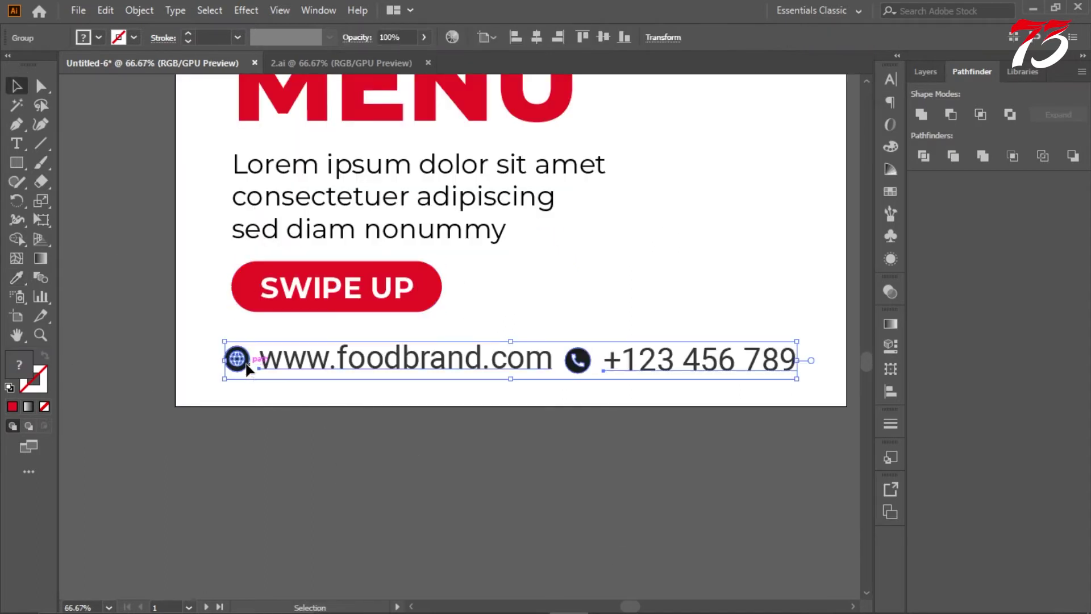
{"action": "double_click", "coordinate": [281, 370]}
{"action": "left_click", "coordinate": [281, 370]}
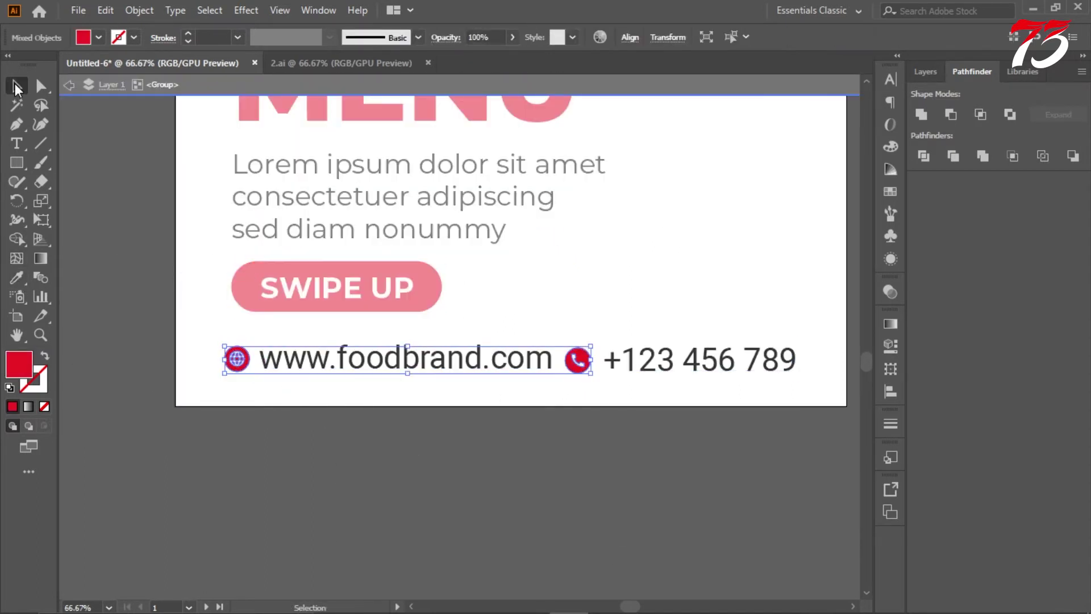
{"action": "key", "text": "Escape"}
{"action": "key", "text": "ctrl+minus"}
{"action": "key", "text": "ctrl+minus"}
{"action": "key", "text": "ctrl+minus"}
{"action": "key", "text": "ctrl+plus"}
{"action": "scroll", "coordinate": [641, 319], "scroll_direction": "up", "scroll_amount": 1}
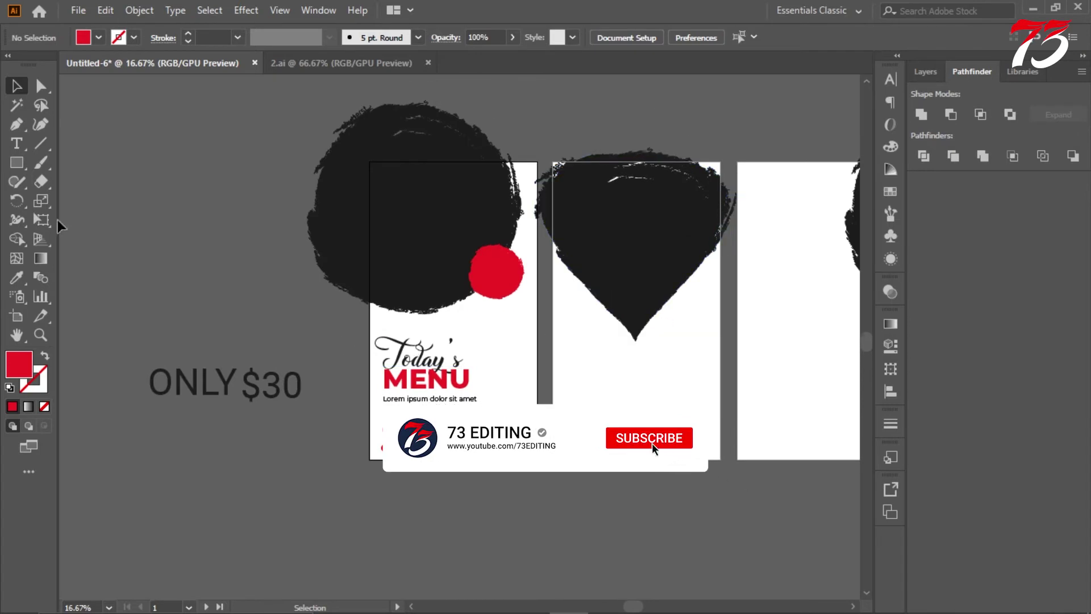
Copy $30 from the price into a new separate red text object below it
{"action": "key", "text": "t"}
{"action": "double_click", "coordinate": [272, 390]}
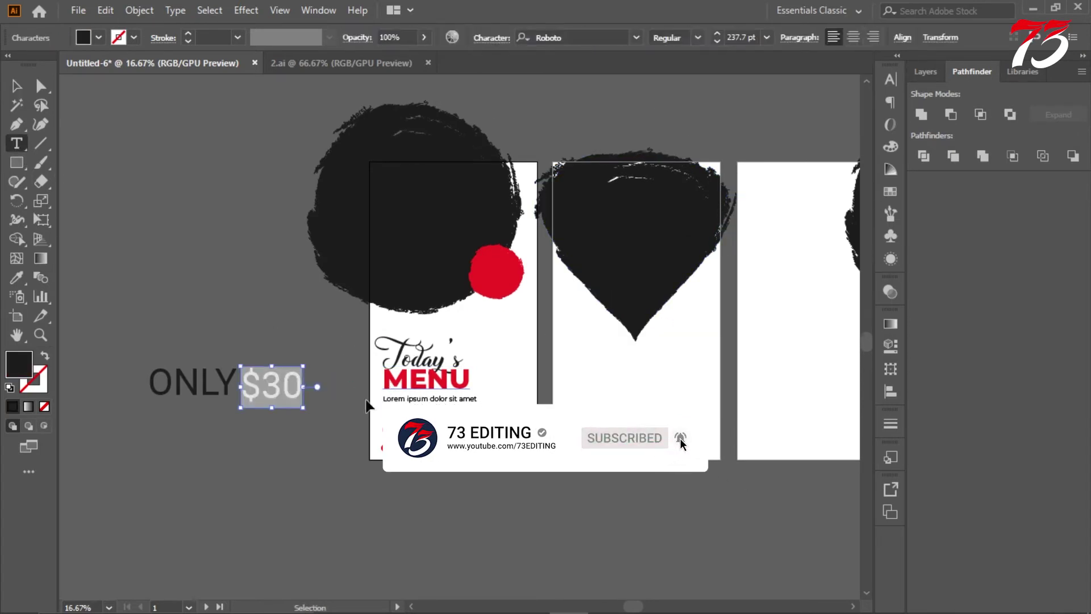
{"action": "key", "text": "ctrl+c"}
{"action": "left_click", "coordinate": [275, 435]}
{"action": "key", "text": "ctrl+v"}
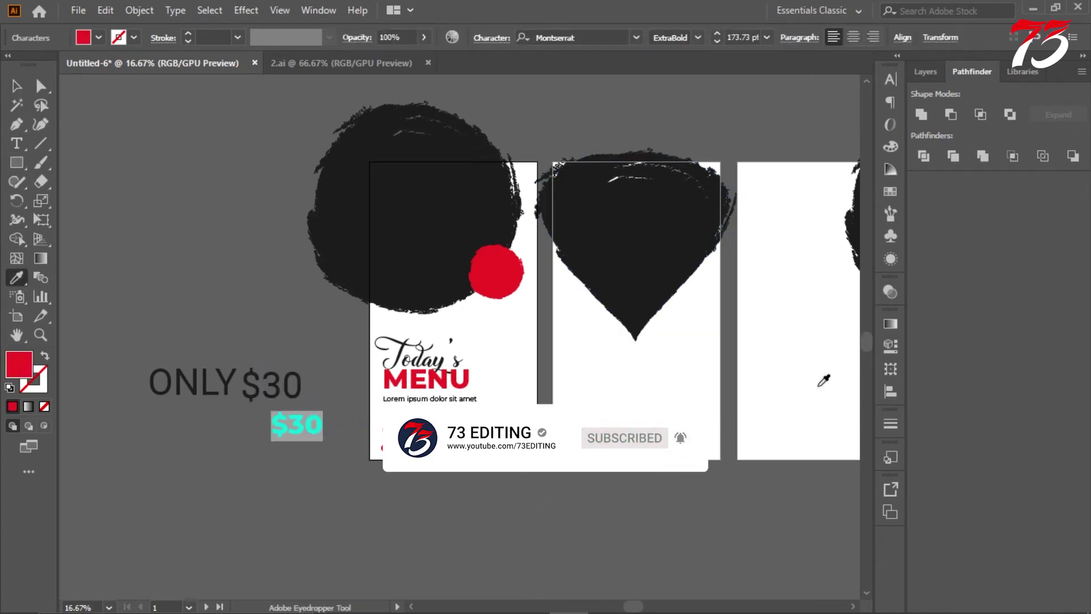
{"action": "left_click", "coordinate": [287, 401], "text": "ctrl"}
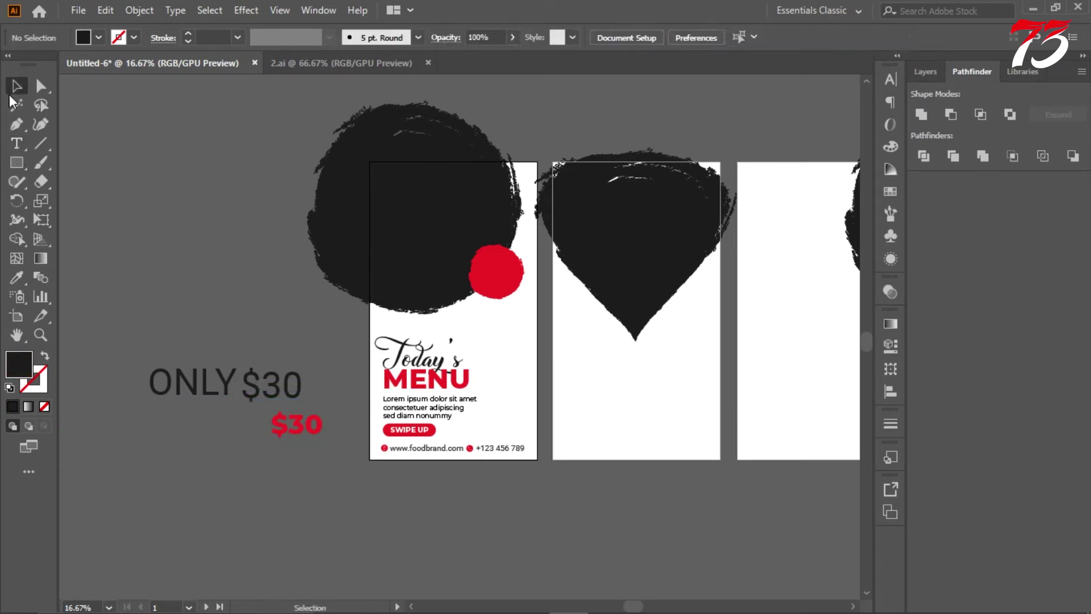
Ungroup the original ONLY $30 text and move the old $30 out of the way
{"action": "right_click", "coordinate": [262, 392]}
{"action": "left_click", "coordinate": [365, 239]}
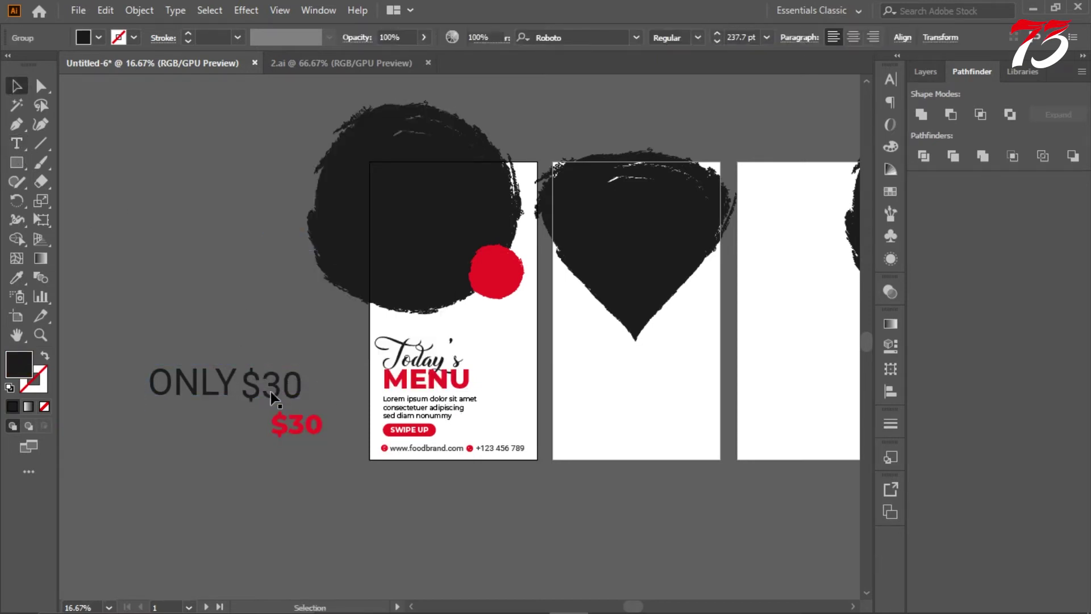
{"action": "left_click_drag", "start_coordinate": [270, 391], "coordinate": [286, 397]}
{"action": "scroll", "coordinate": [283, 402], "scroll_direction": "up", "scroll_amount": 5}
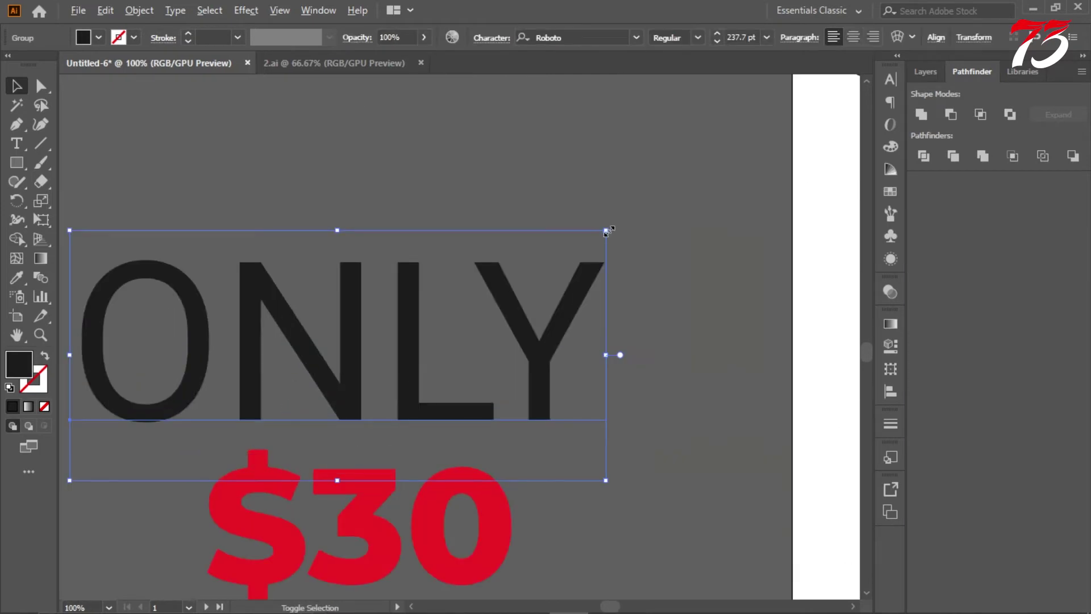
Shrink ONLY to match the $30 width and stack it directly above the red $30
{"action": "left_click_drag", "start_coordinate": [608, 231], "coordinate": [463, 298]}
{"action": "left_click_drag", "start_coordinate": [410, 390], "coordinate": [439, 416]}
{"action": "left_click_drag", "start_coordinate": [481, 451], "coordinate": [541, 480]}
{"action": "key", "text": "ctrl+minus"}
{"action": "key", "text": "ctrl+minus"}
{"action": "key", "text": "ctrl+minus"}
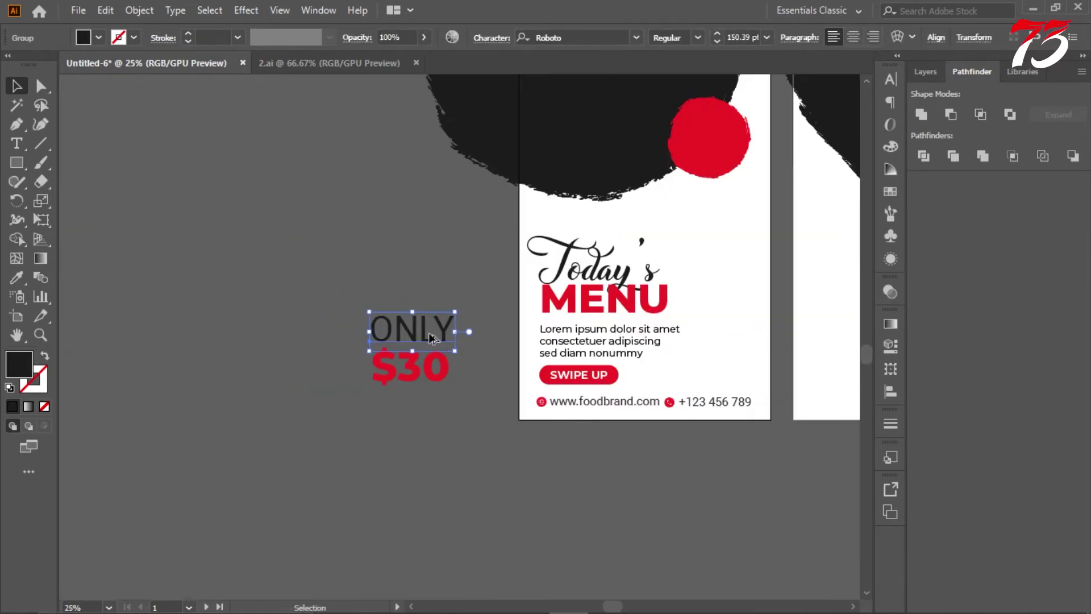
{"action": "scroll", "coordinate": [431, 338], "scroll_direction": "up", "scroll_amount": 3}
{"action": "left_click_drag", "start_coordinate": [430, 338], "coordinate": [404, 330]}
{"action": "left_click", "coordinate": [434, 360]}
Make ONLY and $30 white and group them together
{"action": "left_click_drag", "start_coordinate": [419, 475], "coordinate": [239, 319]}
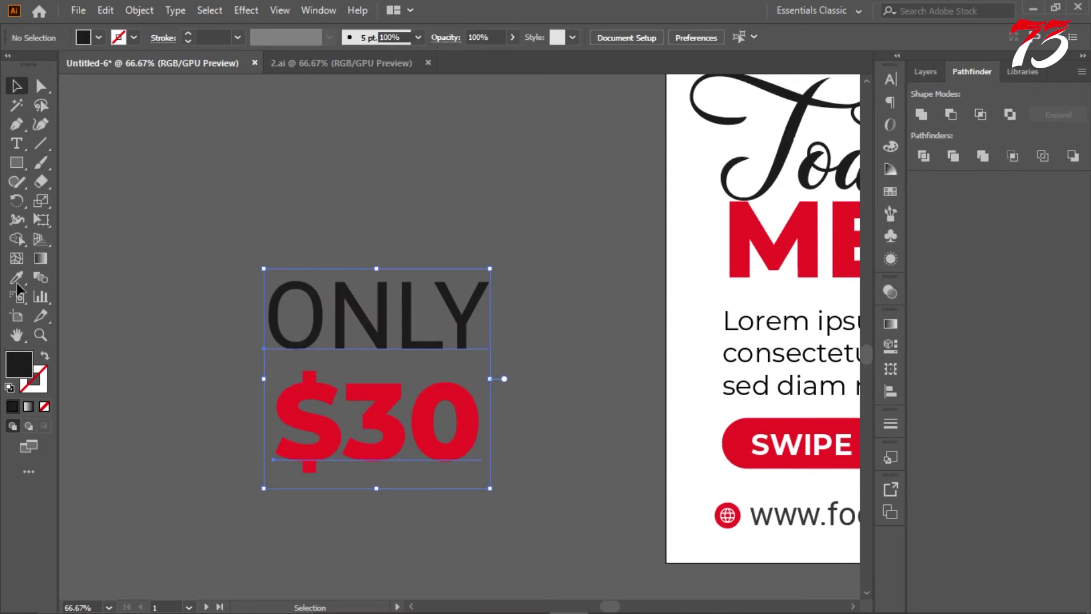
{"action": "left_click", "coordinate": [16, 279]}
{"action": "left_click", "coordinate": [54, 124]}
{"action": "key", "text": "ctrl+g"}
{"action": "scroll", "coordinate": [364, 350], "scroll_direction": "down", "scroll_amount": 2}
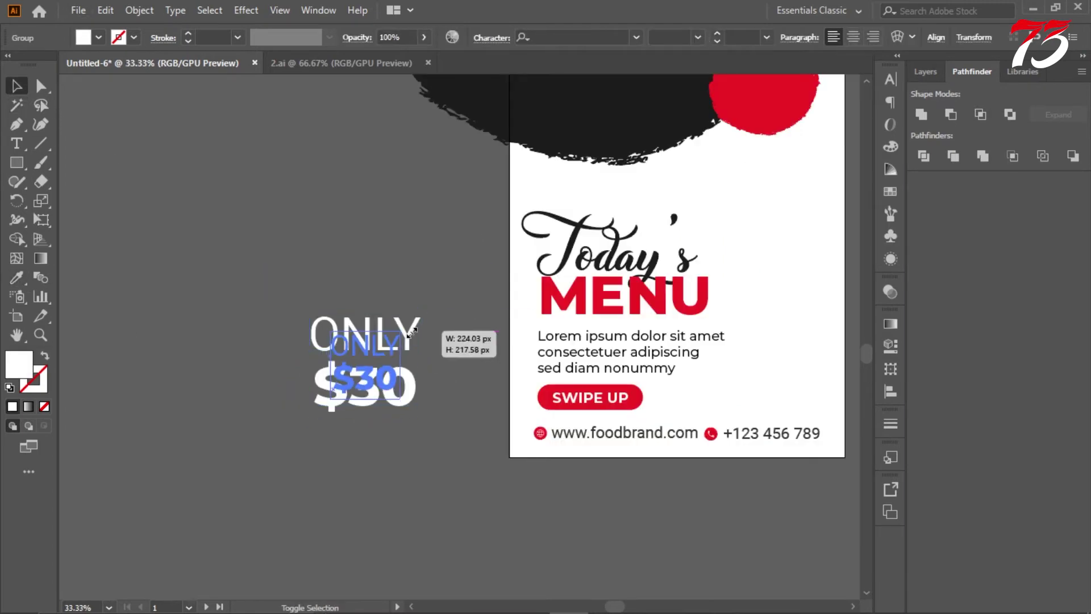
Scale the ONLY $30 group to badge size and centre it on the red circle
{"action": "left_click_drag", "start_coordinate": [412, 332], "coordinate": [410, 333]}
{"action": "scroll", "coordinate": [304, 367], "scroll_direction": "down", "scroll_amount": 3}
{"action": "left_click_drag", "start_coordinate": [478, 265], "coordinate": [477, 262]}
{"action": "scroll", "coordinate": [477, 262], "scroll_direction": "up", "scroll_amount": 3}
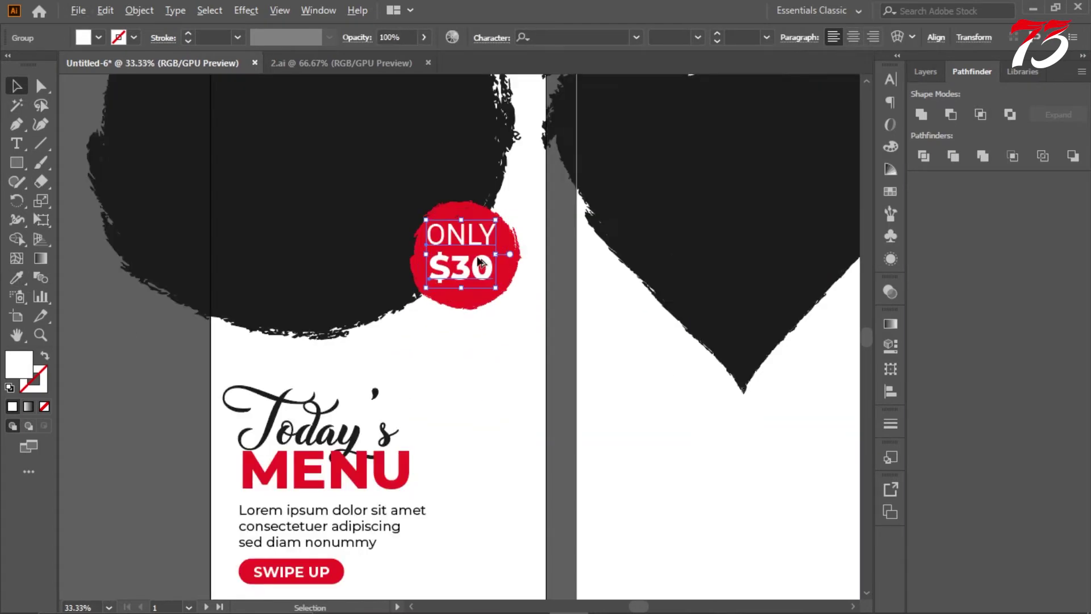
{"action": "scroll", "coordinate": [471, 284], "scroll_direction": "up", "scroll_amount": 5}
{"action": "left_click_drag", "start_coordinate": [452, 350], "coordinate": [438, 356]}
{"action": "scroll", "coordinate": [562, 340], "scroll_direction": "down", "scroll_amount": 5}
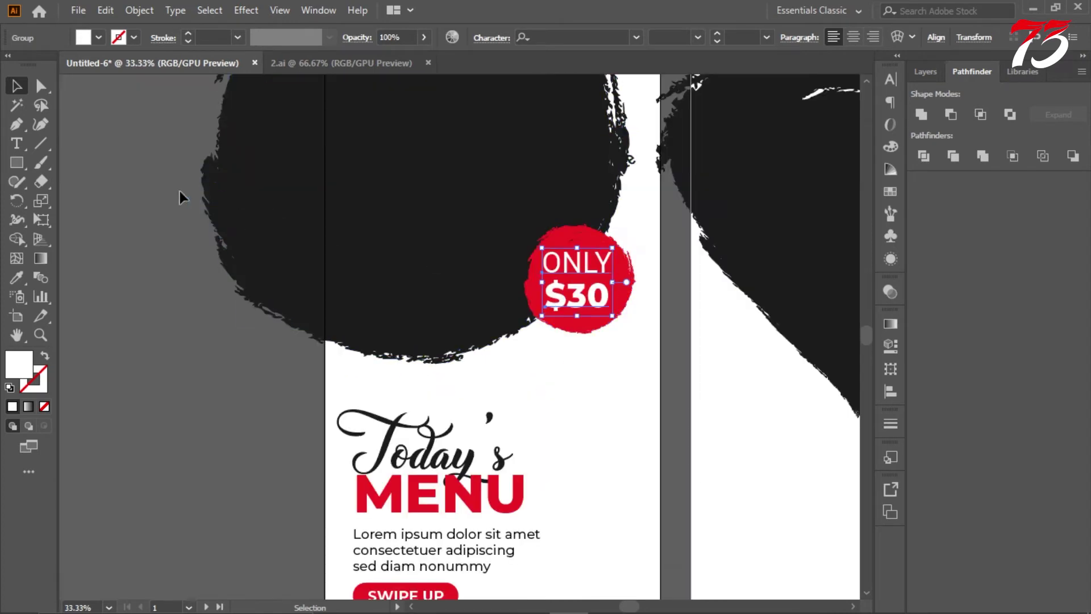
{"action": "scroll", "coordinate": [180, 191], "scroll_direction": "down", "scroll_amount": 3}
{"action": "left_click", "coordinate": [714, 335]}
{"action": "scroll", "coordinate": [706, 324], "scroll_direction": "up", "scroll_amount": 1}
Move the third artboard's black grunge blob lower
{"action": "scroll", "coordinate": [680, 322], "scroll_direction": "down", "scroll_amount": 3}
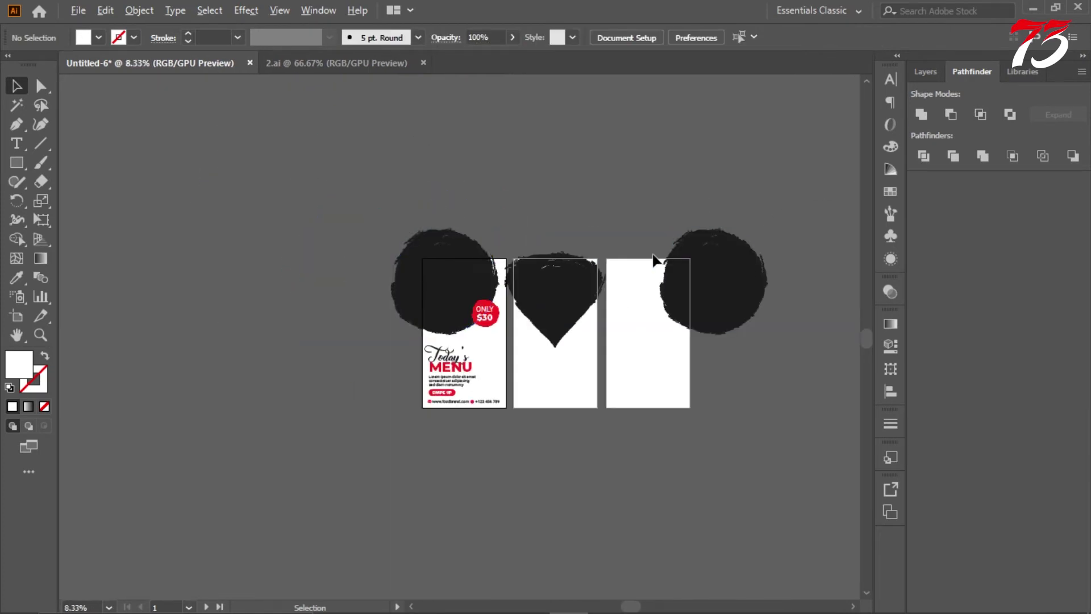
{"action": "scroll", "coordinate": [653, 256], "scroll_direction": "up", "scroll_amount": 5}
{"action": "left_click", "coordinate": [754, 318]}
{"action": "scroll", "coordinate": [755, 317], "scroll_direction": "down", "scroll_amount": 5}
{"action": "mouse_move", "coordinate": [743, 331]}
{"action": "left_mouse_down"}
{"action": "mouse_move", "coordinate": [714, 385]}
{"action": "mouse_move", "coordinate": [722, 410]}
{"action": "left_mouse_up"}
Undo an accidental move of the Today's MENU text off the first artboard
{"action": "scroll", "coordinate": [732, 343], "scroll_direction": "up", "scroll_amount": 2}
{"action": "scroll", "coordinate": [294, 388], "scroll_direction": "up", "scroll_amount": 1}
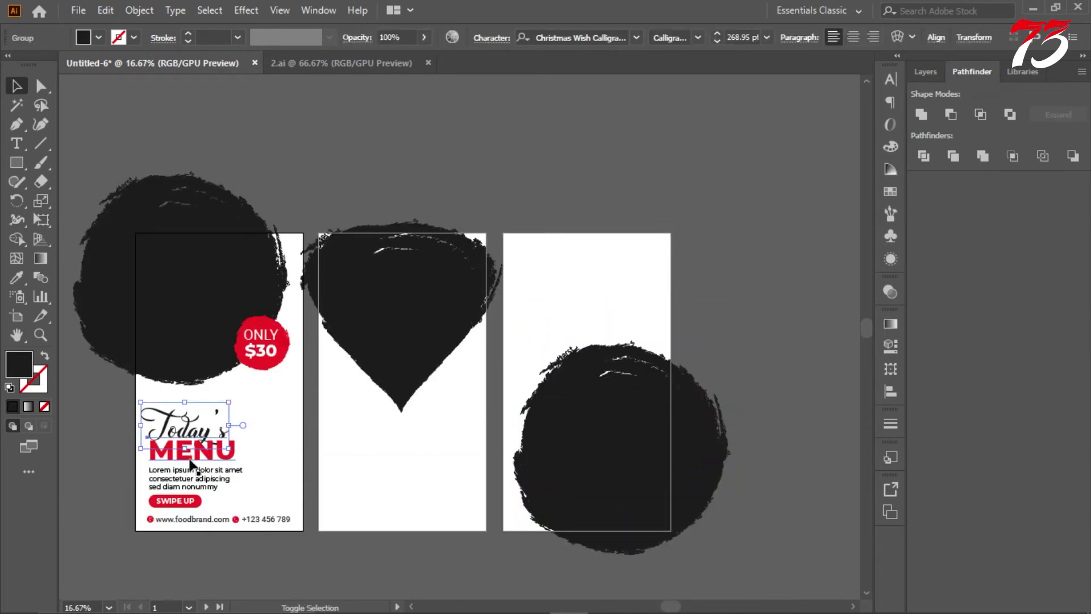
{"action": "scroll", "coordinate": [171, 475], "scroll_direction": "up", "scroll_amount": 2}
{"action": "scroll", "coordinate": [213, 451], "scroll_direction": "down", "scroll_amount": 2}
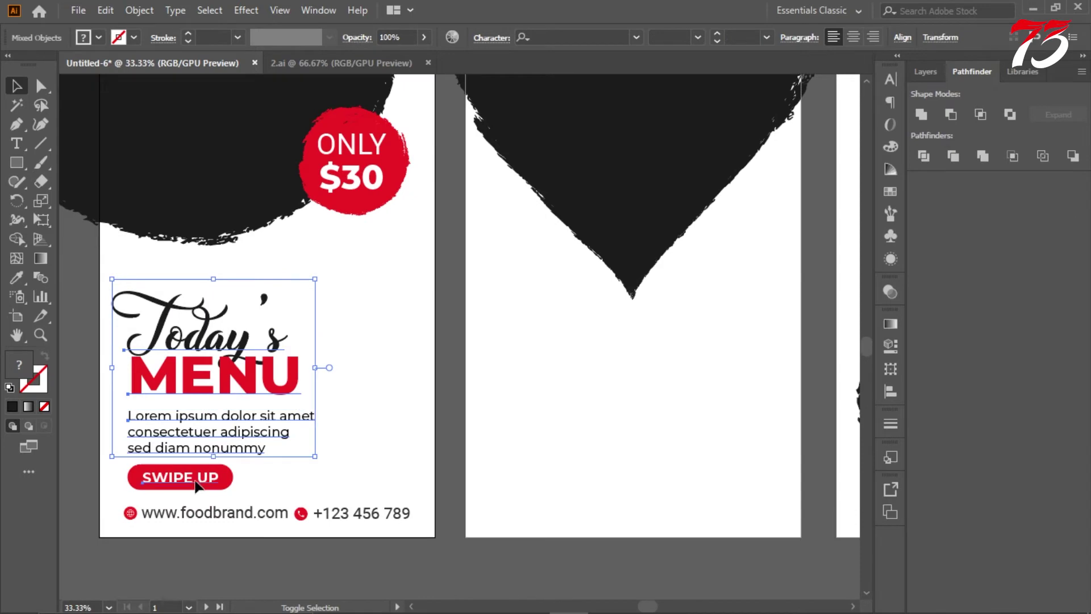
{"action": "scroll", "coordinate": [196, 486], "scroll_direction": "down", "scroll_amount": 4}
{"action": "left_click_drag", "start_coordinate": [243, 365], "coordinate": [426, 316]}
{"action": "scroll", "coordinate": [426, 316], "scroll_direction": "up", "scroll_amount": 5}
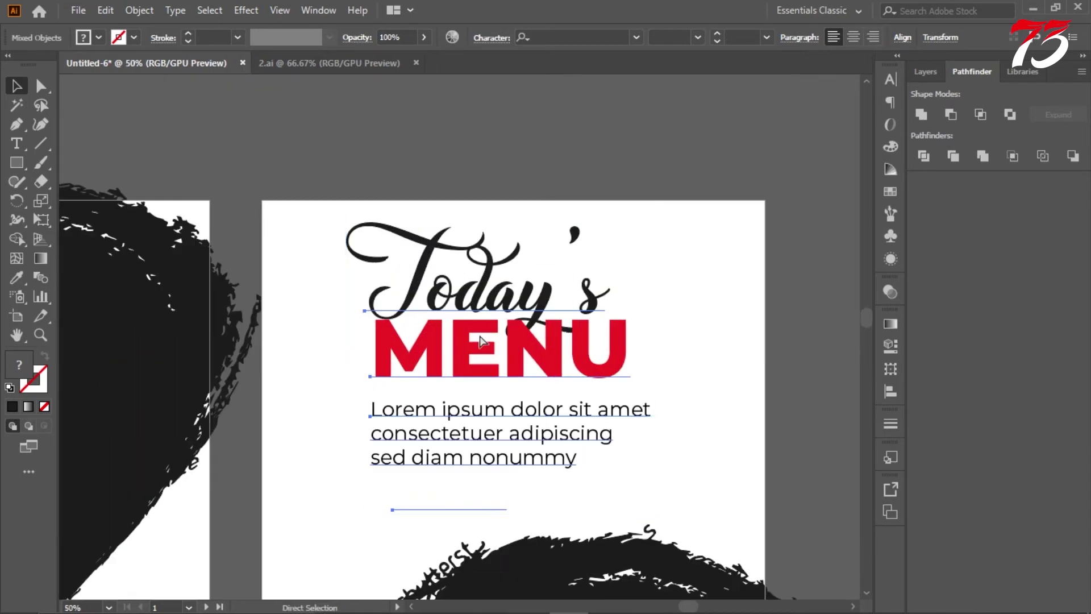
{"action": "key", "text": "ctrl+z"}
{"action": "scroll", "coordinate": [480, 341], "scroll_direction": "down", "scroll_amount": 4}
{"action": "scroll", "coordinate": [487, 402], "scroll_direction": "up", "scroll_amount": 3}
{"action": "scroll", "coordinate": [358, 424], "scroll_direction": "down", "scroll_amount": 3}
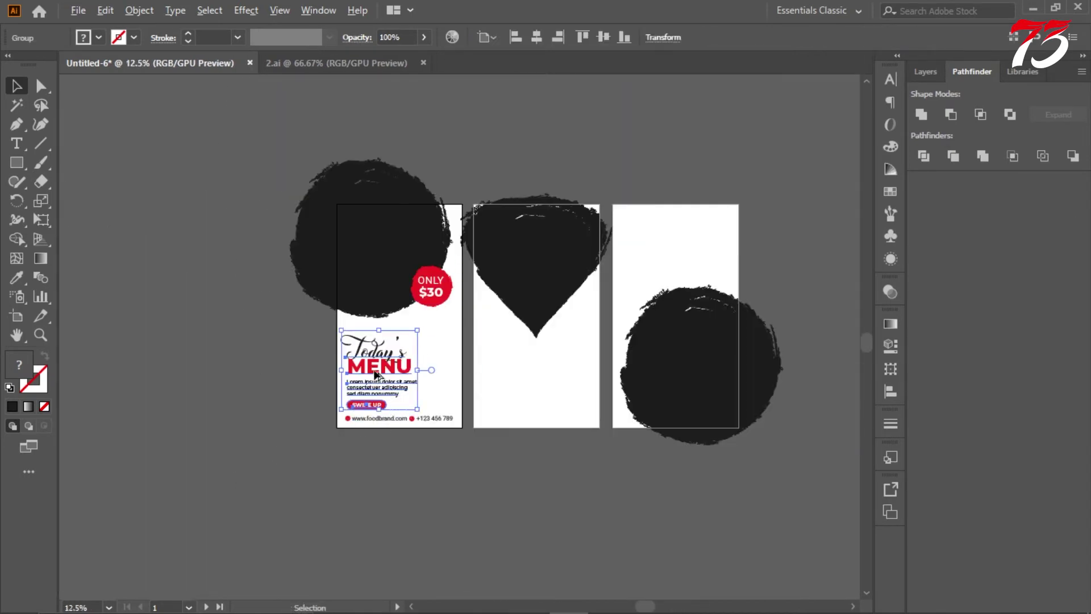
Place a copy of the Today's MENU heading, body text and SWIPE UP above the third artboard's blob
{"action": "left_click_drag", "start_coordinate": [375, 374], "coordinate": [679, 250]}
{"action": "scroll", "coordinate": [679, 250], "scroll_direction": "up", "scroll_amount": 3}
{"action": "mouse_move", "coordinate": [605, 335]}
{"action": "left_mouse_down"}
{"action": "mouse_move", "coordinate": [606, 295]}
{"action": "mouse_move", "coordinate": [589, 294]}
{"action": "left_mouse_up"}
{"action": "scroll", "coordinate": [590, 295], "scroll_direction": "down", "scroll_amount": 1}
{"action": "left_click_drag", "start_coordinate": [526, 255], "coordinate": [532, 262]}
{"action": "scroll", "coordinate": [531, 297], "scroll_direction": "up", "scroll_amount": 2}
{"action": "scroll", "coordinate": [630, 350], "scroll_direction": "down", "scroll_amount": 3}
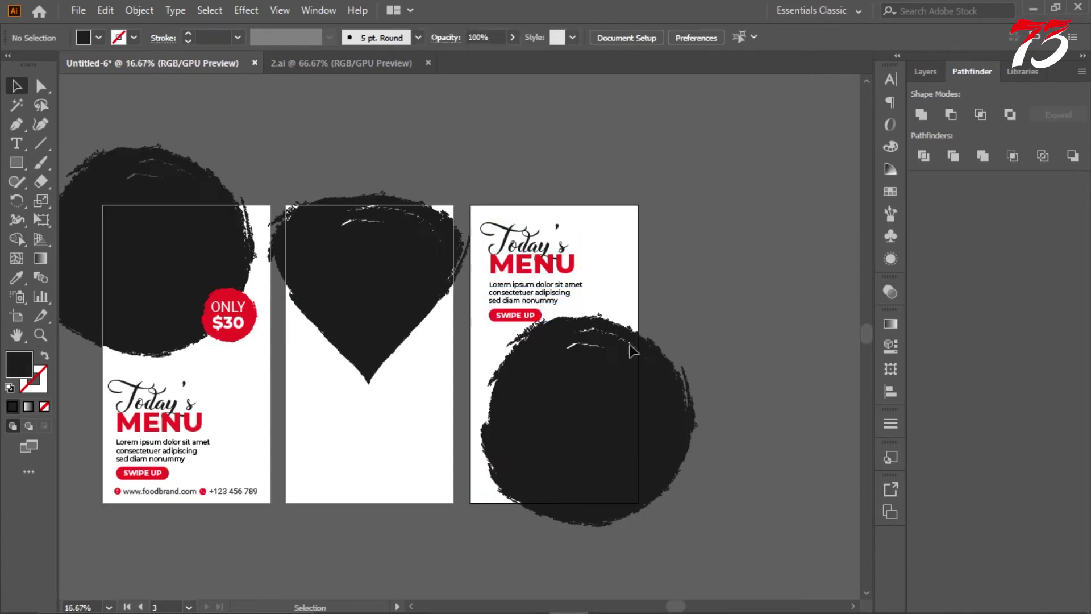
{"action": "scroll", "coordinate": [633, 350], "scroll_direction": "down", "scroll_amount": 2}
{"action": "left_click_drag", "start_coordinate": [633, 351], "coordinate": [629, 377]}
{"action": "left_click", "coordinate": [776, 274]}
{"action": "scroll", "coordinate": [752, 280], "scroll_direction": "up", "scroll_amount": 3}
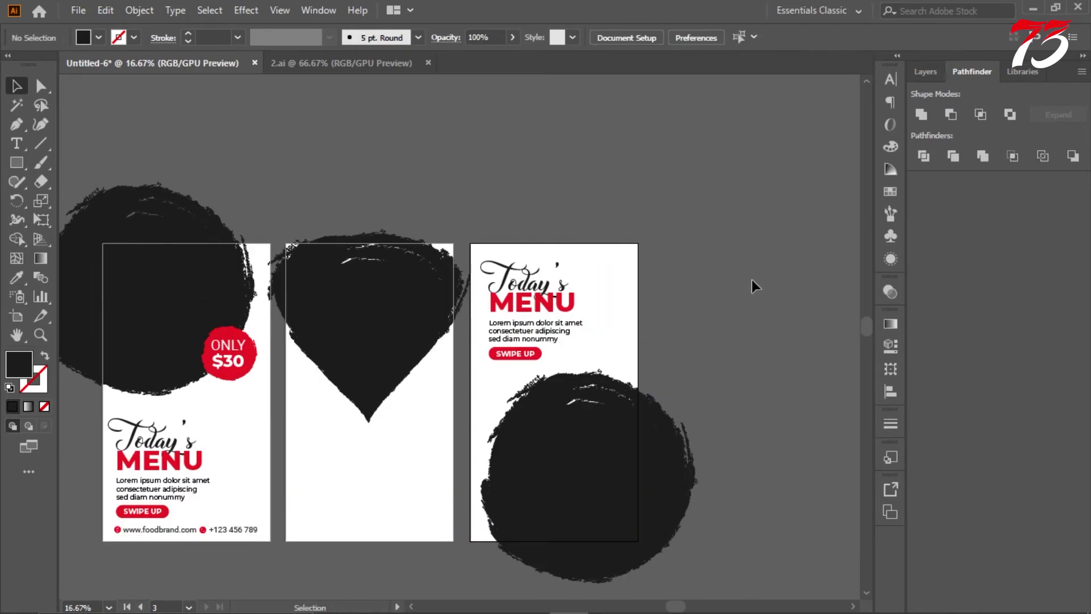
{"action": "scroll", "coordinate": [752, 280], "scroll_direction": "down", "scroll_amount": 1}
Bring the dot-grid pattern from 2.ai onto the third artboard
{"action": "left_click", "coordinate": [341, 63]}
{"action": "scroll", "coordinate": [499, 305], "scroll_direction": "down", "scroll_amount": 2}
{"action": "scroll", "coordinate": [519, 328], "scroll_direction": "up", "scroll_amount": 1}
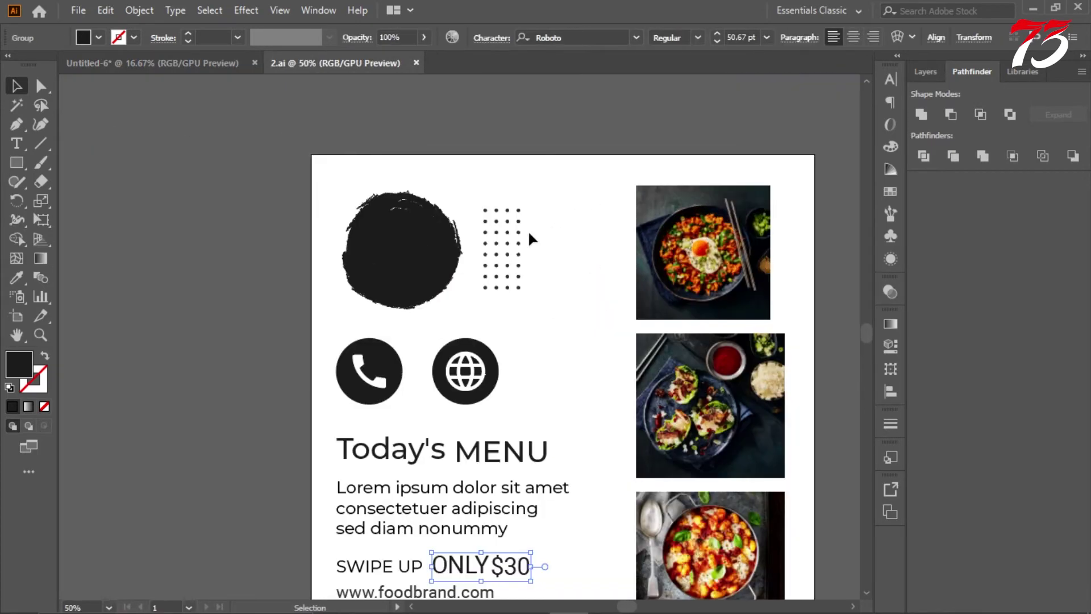
{"action": "left_click_drag", "start_coordinate": [197, 78], "coordinate": [424, 297]}
{"action": "left_click_drag", "start_coordinate": [617, 250], "coordinate": [619, 278]}
{"action": "scroll", "coordinate": [616, 260], "scroll_direction": "up", "scroll_amount": 2}
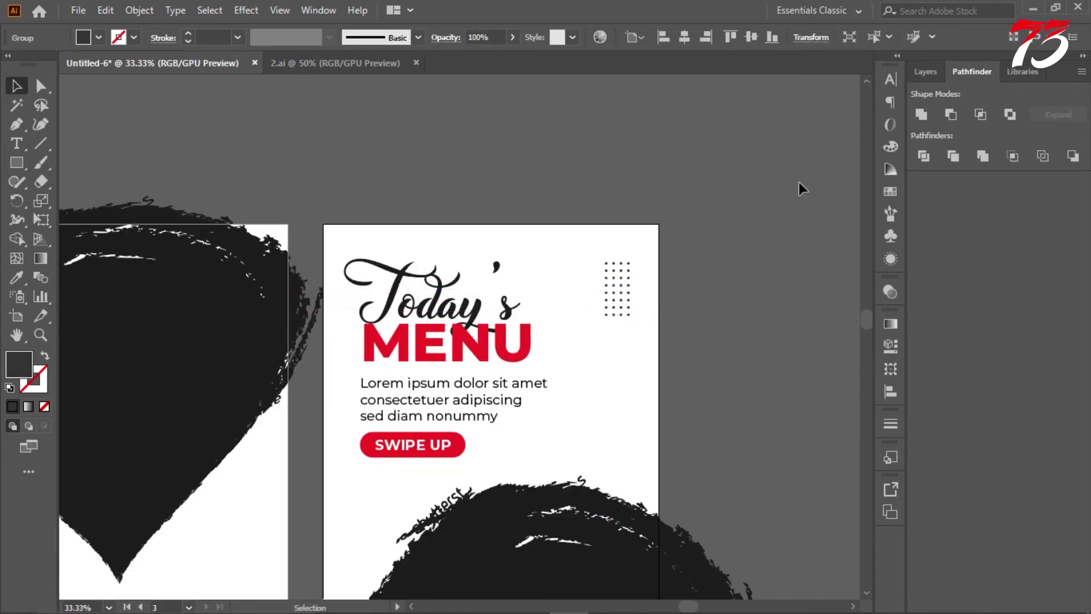
{"action": "scroll", "coordinate": [799, 182], "scroll_direction": "down", "scroll_amount": 1}
Place a copy of the dot pattern beside the first artboard's menu text
{"action": "left_click_drag", "start_coordinate": [472, 333], "coordinate": [350, 433]}
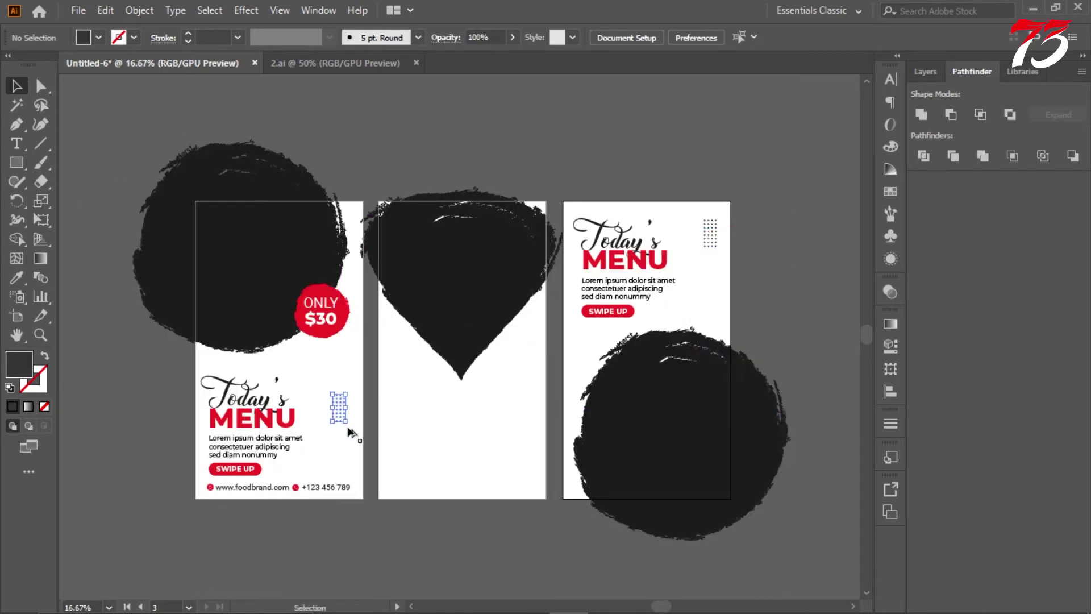
{"action": "left_click", "coordinate": [125, 380]}
{"action": "scroll", "coordinate": [386, 395], "scroll_direction": "down", "scroll_amount": 1}
{"action": "scroll", "coordinate": [494, 290], "scroll_direction": "up", "scroll_amount": 1}
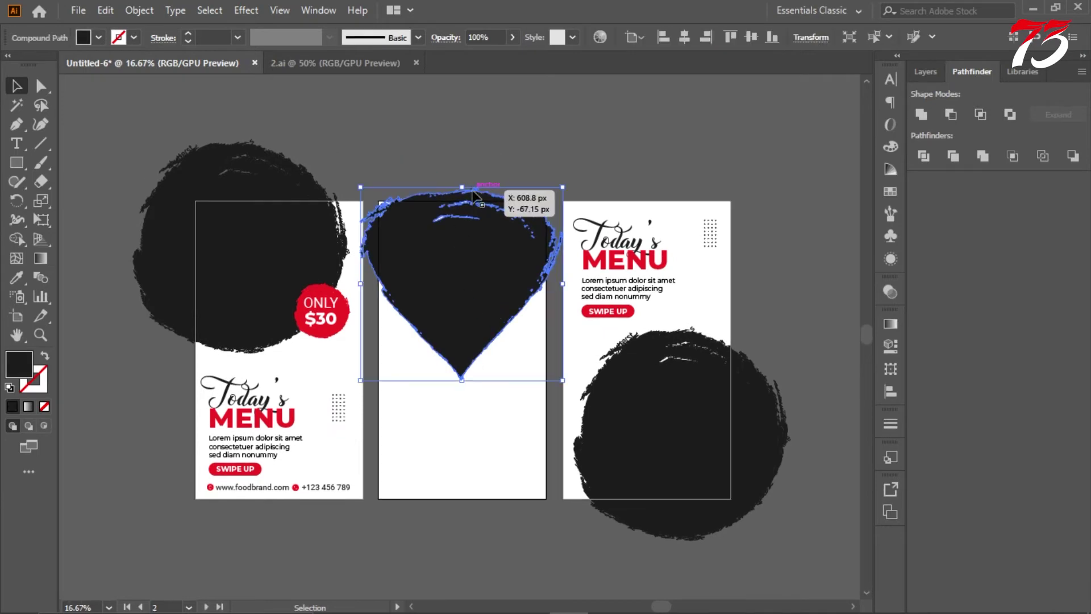
Copy the ONLY $30 badge to the tip of the middle artboard's heart blob
{"action": "left_click", "coordinate": [329, 312]}
{"action": "scroll", "coordinate": [330, 310], "scroll_direction": "up", "scroll_amount": 1}
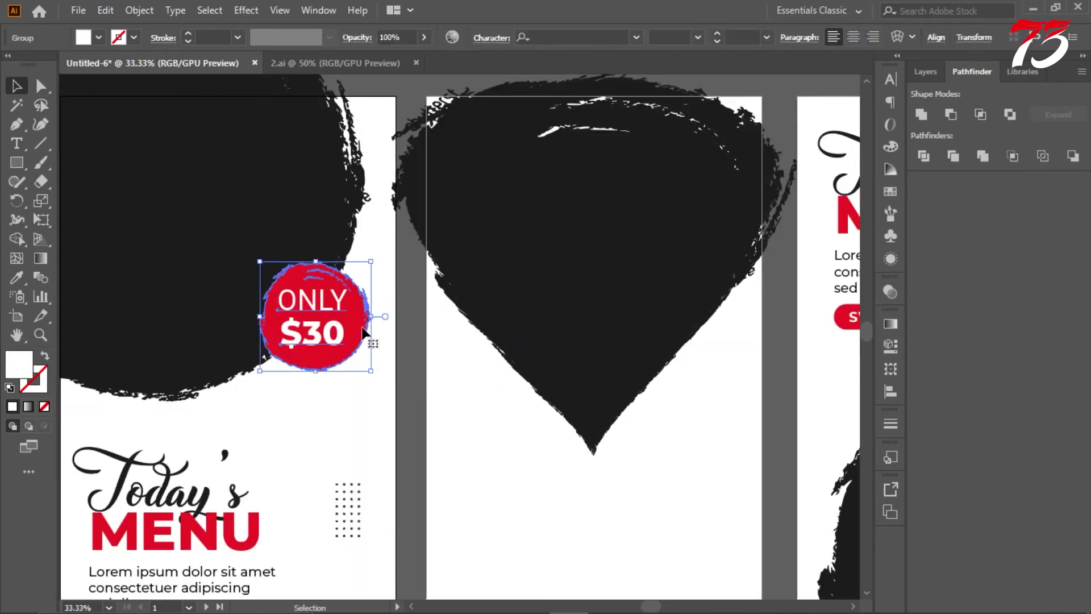
{"action": "scroll", "coordinate": [364, 332], "scroll_direction": "down", "scroll_amount": 1}
{"action": "left_click_drag", "start_coordinate": [326, 329], "coordinate": [523, 429]}
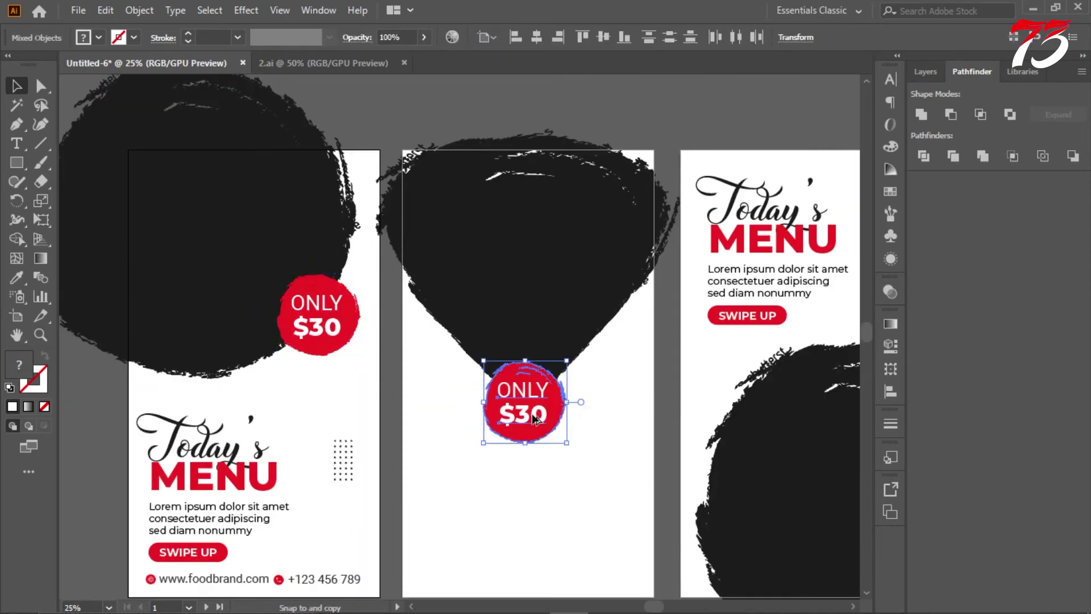
{"action": "left_click", "coordinate": [604, 351]}
Copy the first artboard's Today's MENU text group onto the middle artboard
{"action": "scroll", "coordinate": [551, 217], "scroll_direction": "down", "scroll_amount": 2}
{"action": "scroll", "coordinate": [584, 275], "scroll_direction": "up", "scroll_amount": 1}
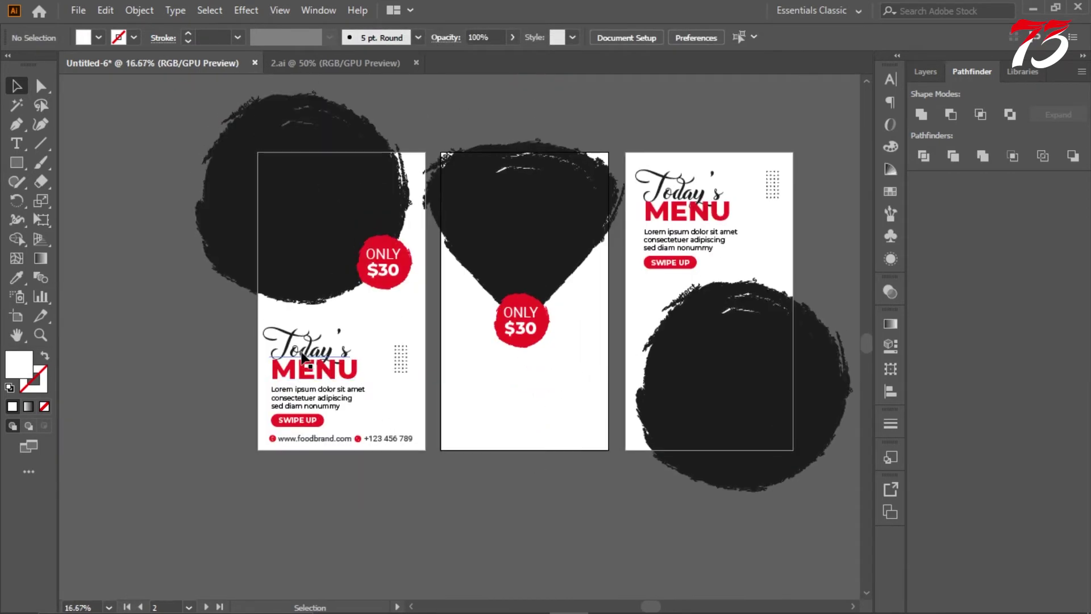
{"action": "left_click", "coordinate": [303, 355]}
{"action": "mouse_move", "coordinate": [303, 355]}
{"action": "left_mouse_down"}
{"action": "mouse_move", "coordinate": [528, 417]}
{"action": "mouse_move", "coordinate": [544, 432]}
{"action": "left_mouse_up"}
Centre-align the middle artboard's paragraph and centre it under the MENU heading
{"action": "left_click", "coordinate": [595, 300]}
{"action": "scroll", "coordinate": [534, 432], "scroll_direction": "up", "scroll_amount": 2}
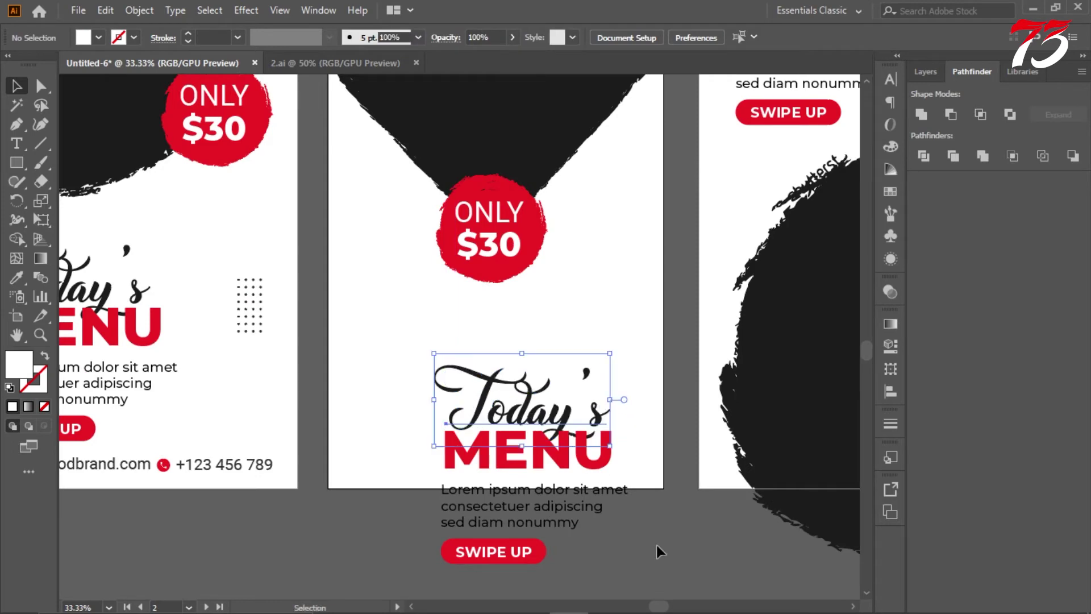
{"action": "key", "text": "ctrl+a"}
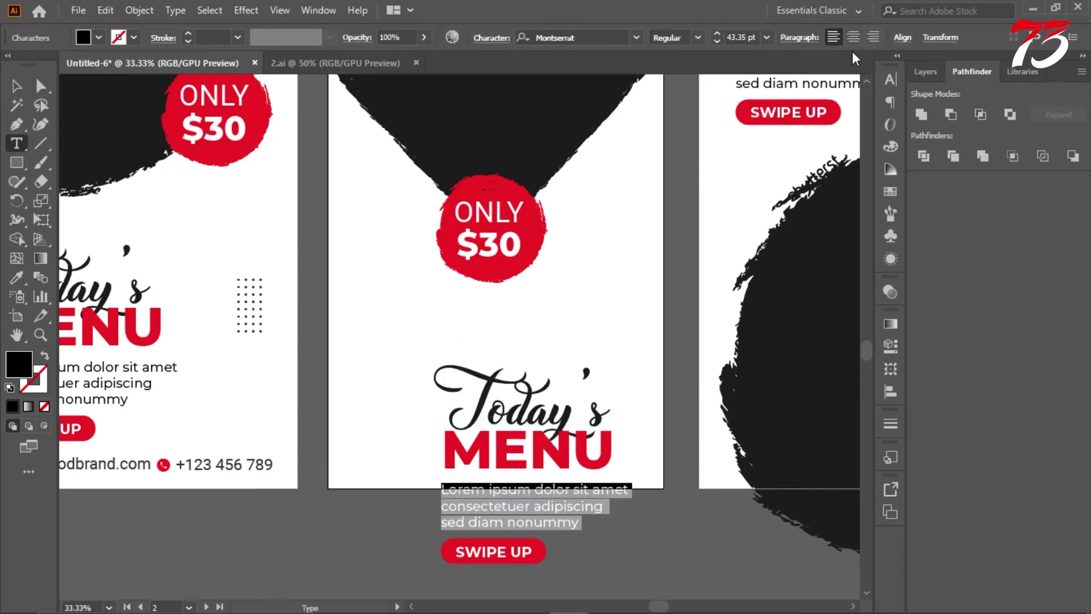
{"action": "key", "text": "ctrl+shift+c"}
{"action": "key", "text": "Escape"}
{"action": "left_click_drag", "start_coordinate": [564, 514], "coordinate": [566, 514]}
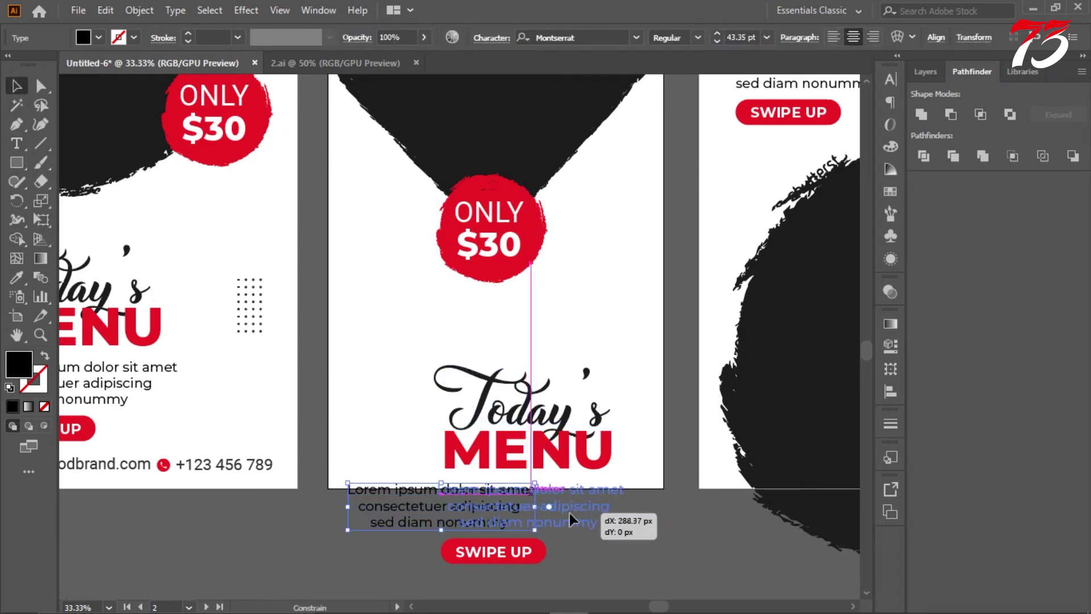
{"action": "left_click", "coordinate": [540, 537]}
Centre the SWIPE UP button and label under the paragraph
{"action": "scroll", "coordinate": [503, 563], "scroll_direction": "up", "scroll_amount": 2}
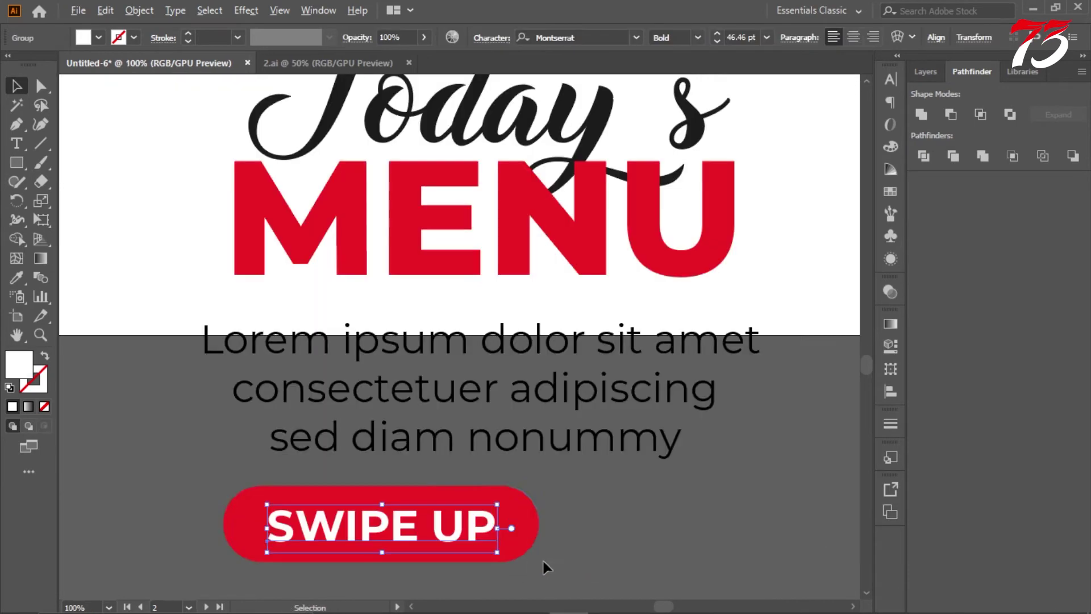
{"action": "left_click", "coordinate": [433, 524], "text": "shift"}
{"action": "left_click_drag", "start_coordinate": [434, 523], "coordinate": [614, 541]}
{"action": "scroll", "coordinate": [565, 500], "scroll_direction": "down", "scroll_amount": 2}
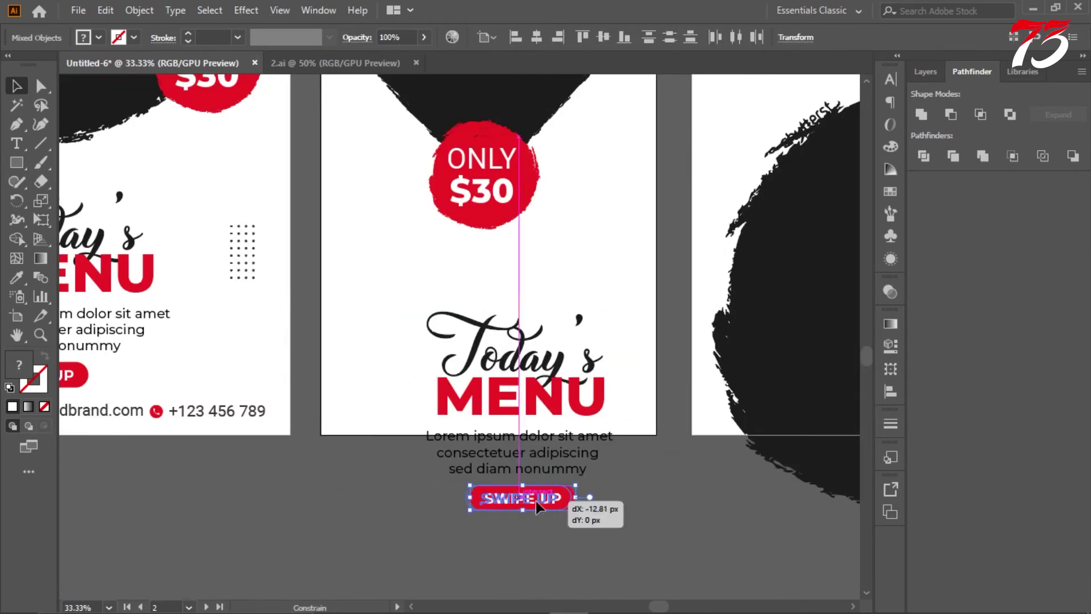
{"action": "left_click", "coordinate": [614, 514]}
Move the whole menu text block up inside the middle artboard below the badge
{"action": "left_click_drag", "start_coordinate": [631, 298], "coordinate": [424, 529]}
{"action": "left_click_drag", "start_coordinate": [556, 348], "coordinate": [518, 279]}
{"action": "scroll", "coordinate": [517, 355], "scroll_direction": "up", "scroll_amount": 2}
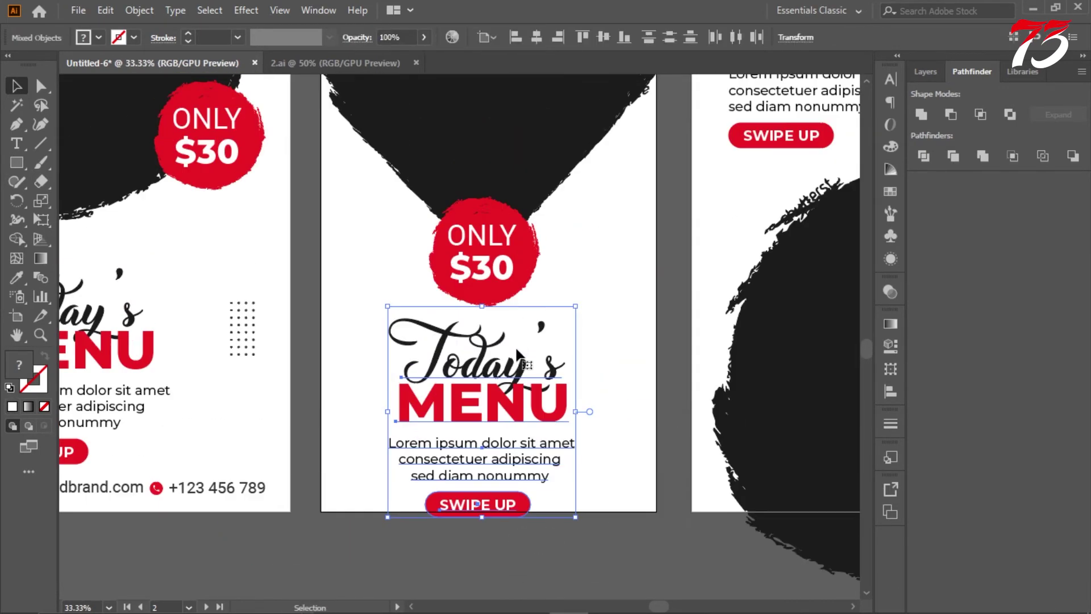
{"action": "scroll", "coordinate": [517, 356], "scroll_direction": "up", "scroll_amount": 1}
{"action": "scroll", "coordinate": [520, 361], "scroll_direction": "up", "scroll_amount": 1}
{"action": "left_click", "coordinate": [523, 364]}
Select the badge together with the heart blob to check their alignment
{"action": "scroll", "coordinate": [533, 341], "scroll_direction": "up", "scroll_amount": 1}
{"action": "left_click", "coordinate": [534, 309], "text": "shift"}
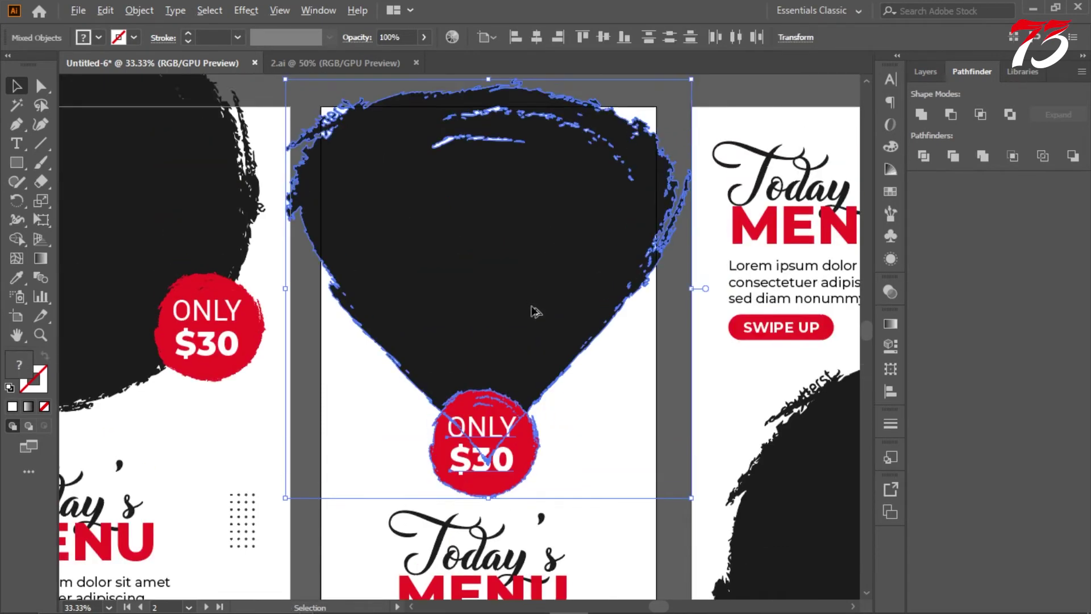
{"action": "scroll", "coordinate": [529, 293], "scroll_direction": "down", "scroll_amount": 1}
{"action": "scroll", "coordinate": [533, 300], "scroll_direction": "down", "scroll_amount": 2}
{"action": "scroll", "coordinate": [534, 302], "scroll_direction": "up", "scroll_amount": 1}
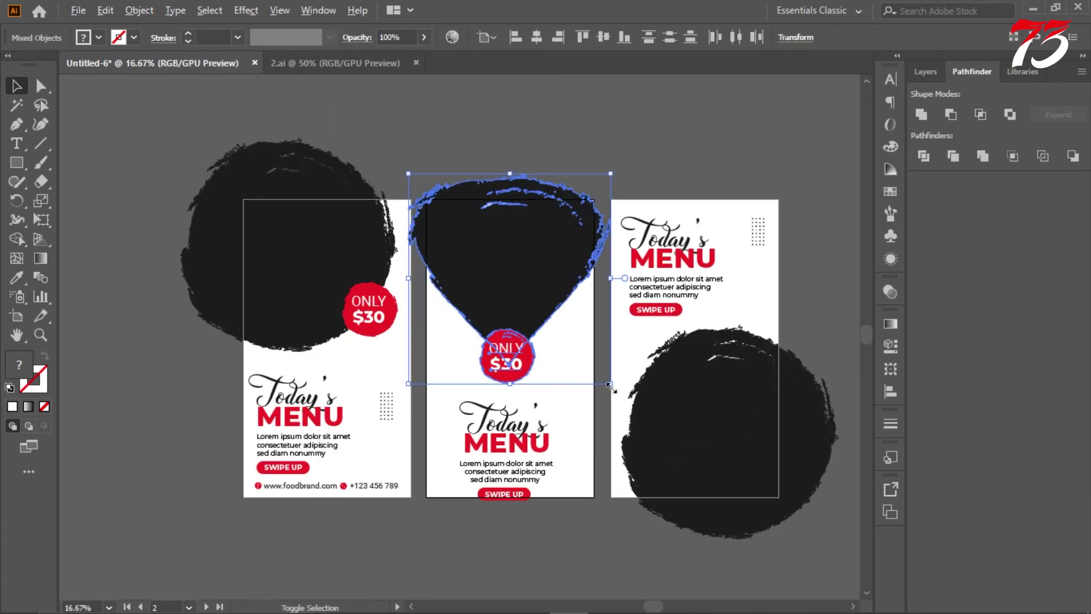
{"action": "scroll", "coordinate": [571, 313], "scroll_direction": "up", "scroll_amount": 2}
{"action": "scroll", "coordinate": [573, 375], "scroll_direction": "down", "scroll_amount": 1}
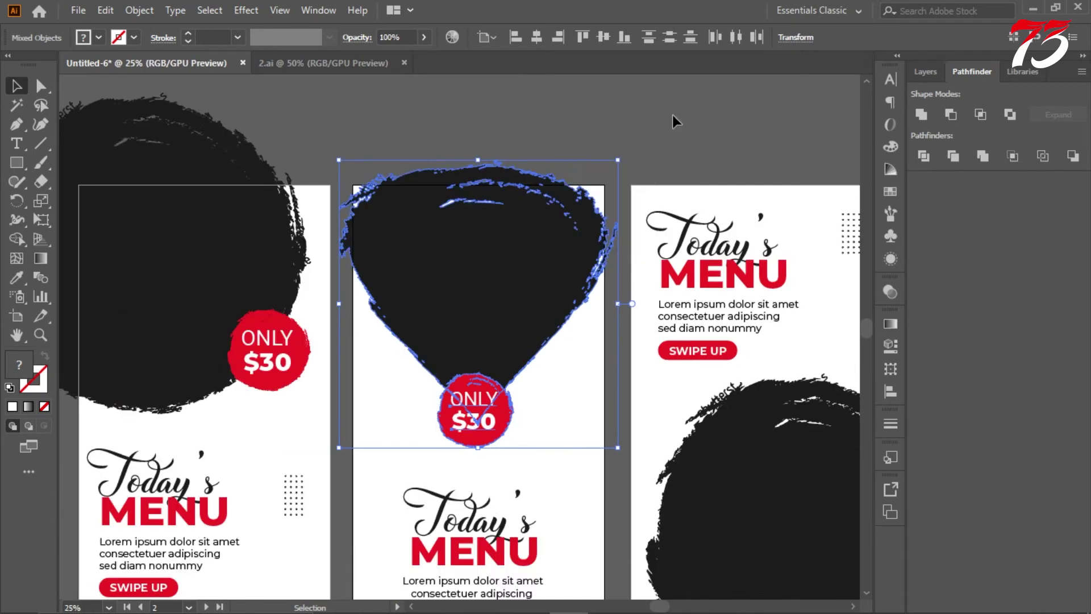
{"action": "left_click", "coordinate": [673, 117]}
{"action": "scroll", "coordinate": [520, 510], "scroll_direction": "down", "scroll_amount": 1}
{"action": "scroll", "coordinate": [488, 305], "scroll_direction": "up", "scroll_amount": 2}
Nudge the ONLY $30 badge up to sit snugly at the heart's tip
{"action": "left_click_drag", "start_coordinate": [496, 373], "coordinate": [489, 358]}
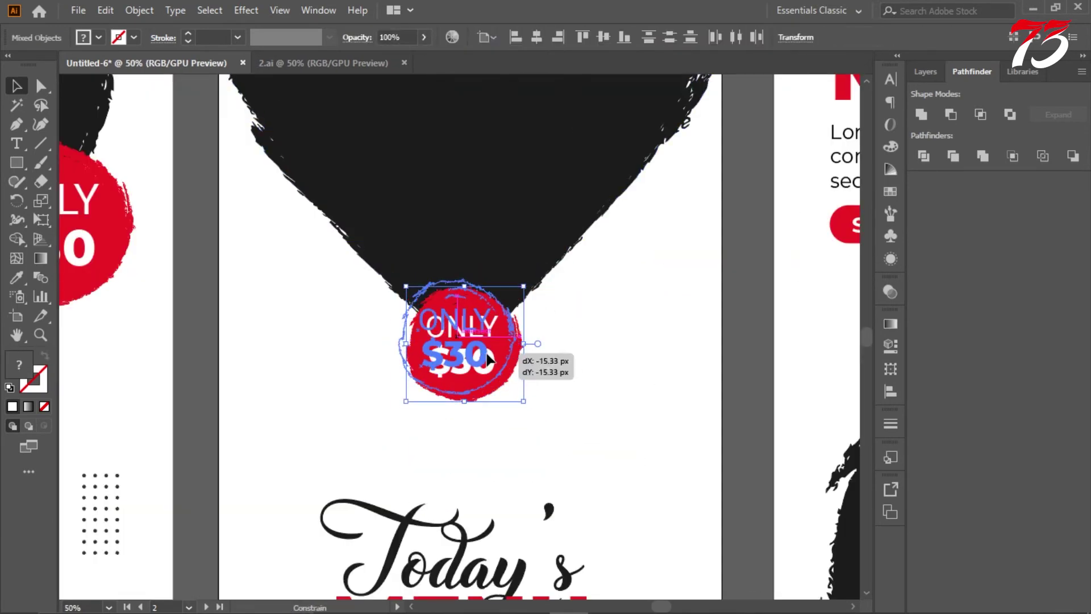
{"action": "left_click", "coordinate": [605, 347]}
{"action": "scroll", "coordinate": [569, 344], "scroll_direction": "down", "scroll_amount": 2}
{"action": "scroll", "coordinate": [543, 344], "scroll_direction": "down", "scroll_amount": 1}
{"action": "scroll", "coordinate": [489, 335], "scroll_direction": "up", "scroll_amount": 1}
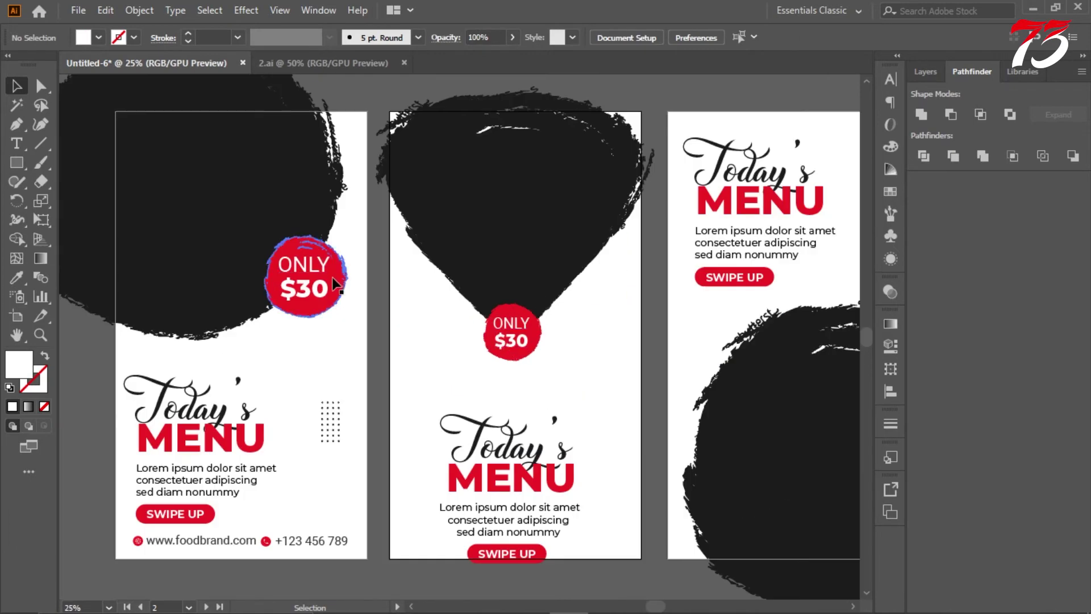
Place an ONLY $30 badge copy on the left artboard's blob edge
{"action": "left_click", "coordinate": [341, 293]}
{"action": "left_click_drag", "start_coordinate": [341, 293], "coordinate": [547, 348]}
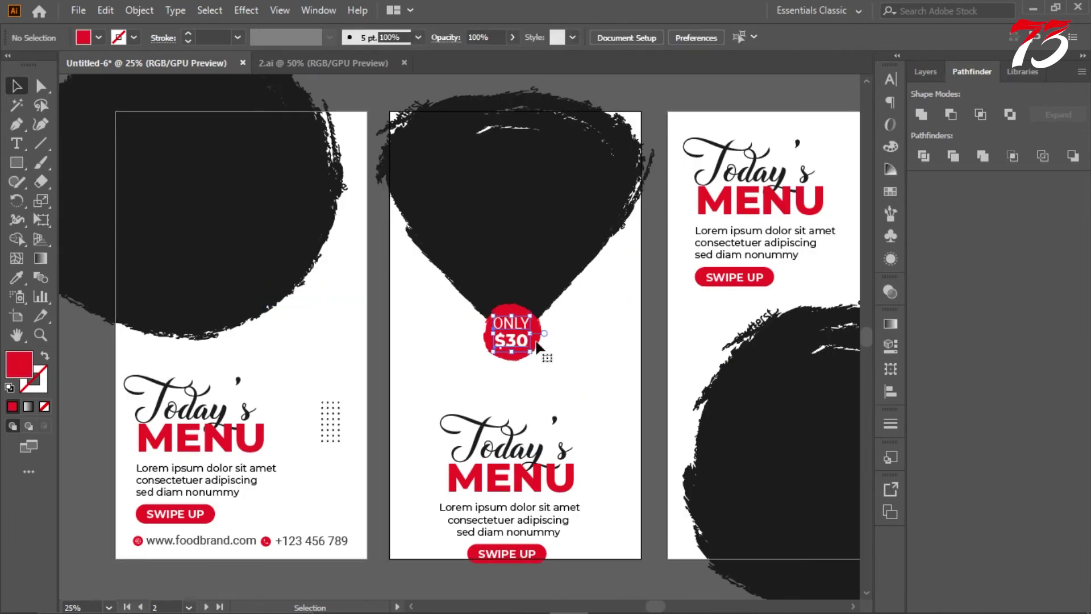
{"action": "scroll", "coordinate": [511, 358], "scroll_direction": "up", "scroll_amount": 3}
{"action": "scroll", "coordinate": [585, 360], "scroll_direction": "down", "scroll_amount": 3}
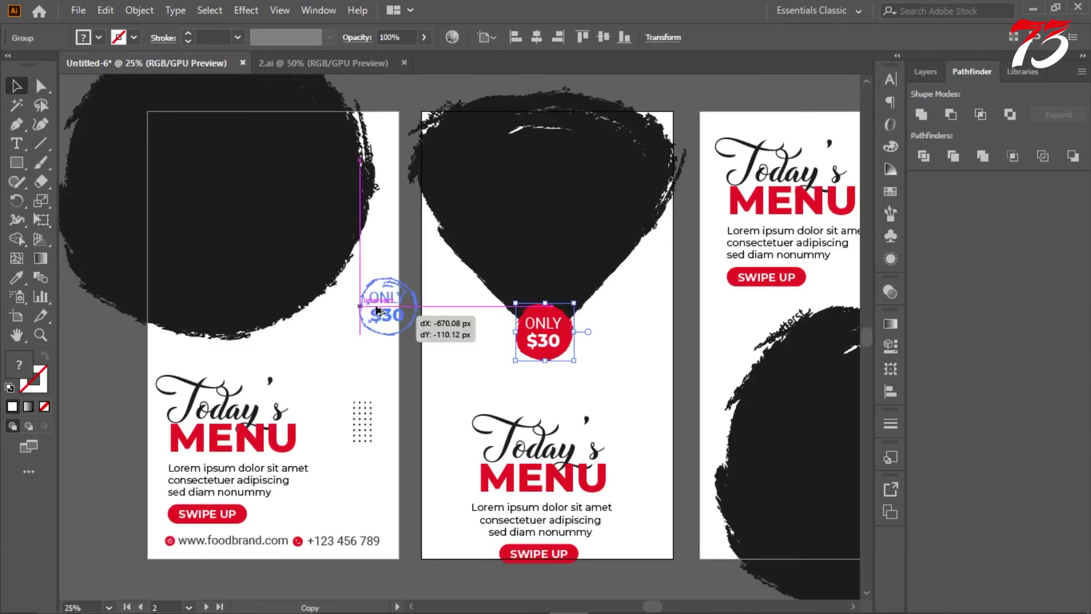
{"action": "left_click_drag", "start_coordinate": [378, 310], "coordinate": [315, 280]}
{"action": "scroll", "coordinate": [341, 307], "scroll_direction": "down", "scroll_amount": 2}
Copy the ONLY $30 badge to the top edge of the right artboard's circle
{"action": "left_click_drag", "start_coordinate": [614, 380], "coordinate": [576, 350]}
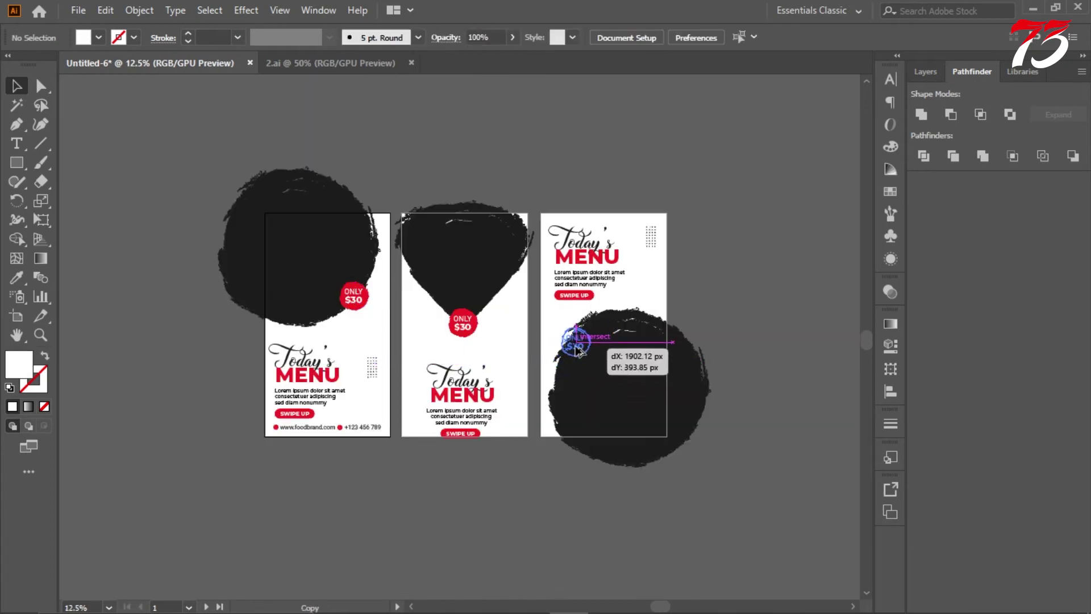
{"action": "scroll", "coordinate": [515, 349], "scroll_direction": "up", "scroll_amount": 1}
{"action": "scroll", "coordinate": [569, 349], "scroll_direction": "up", "scroll_amount": 1}
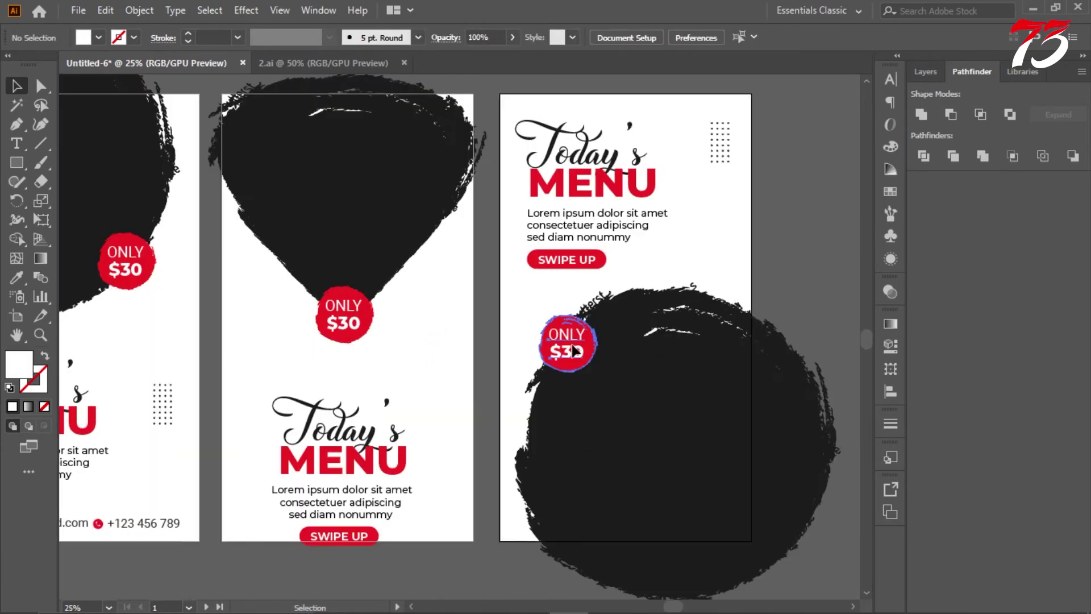
{"action": "mouse_move", "coordinate": [571, 363]}
{"action": "left_mouse_down"}
{"action": "mouse_move", "coordinate": [564, 379]}
{"action": "mouse_move", "coordinate": [651, 307]}
{"action": "left_mouse_up"}
{"action": "left_click", "coordinate": [775, 276]}
{"action": "scroll", "coordinate": [783, 305], "scroll_direction": "down", "scroll_amount": 4}
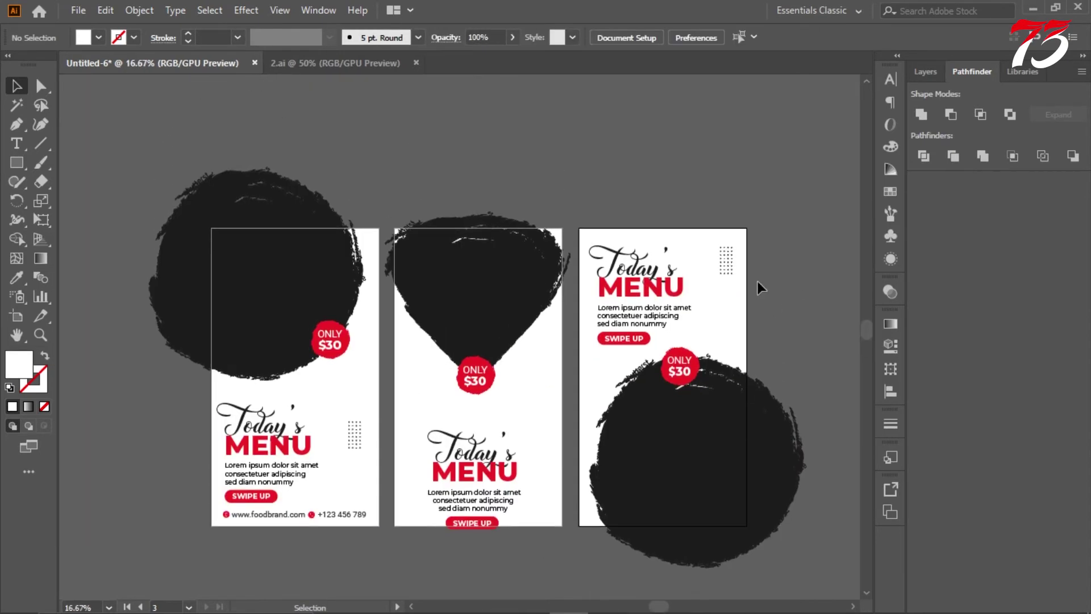
{"action": "scroll", "coordinate": [637, 301], "scroll_direction": "up", "scroll_amount": 3}
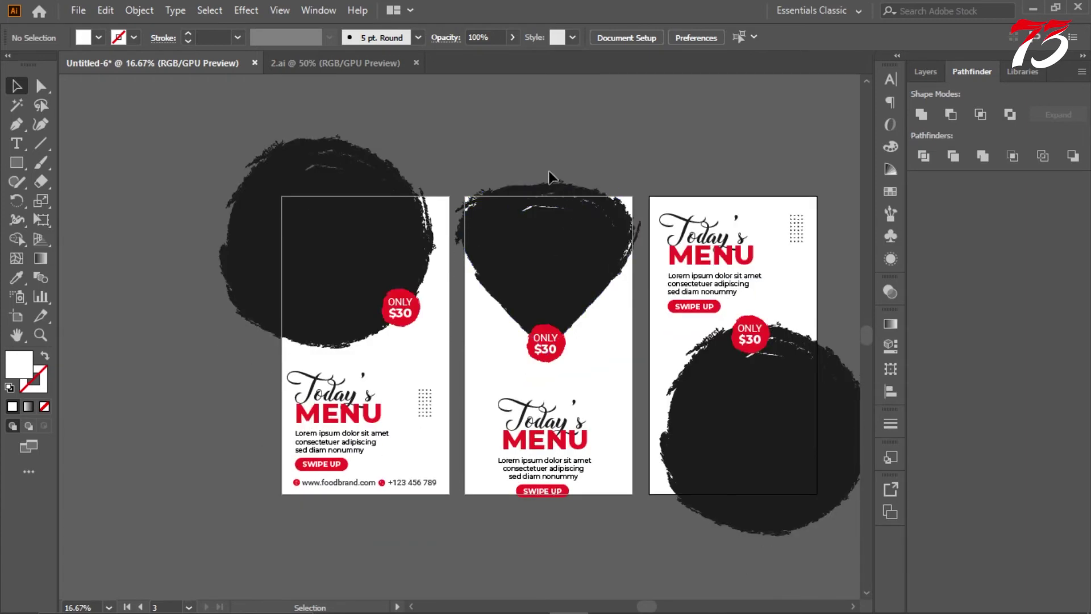
Shift the left brush blob slightly right and nudge the left badge down-right
{"action": "left_click_drag", "start_coordinate": [341, 293], "coordinate": [346, 292]}
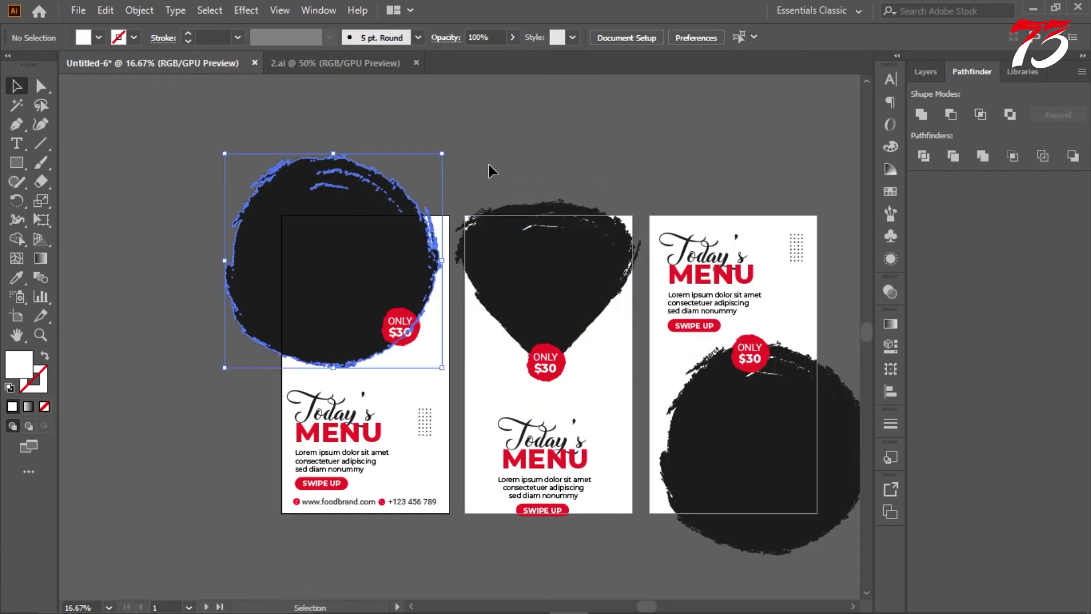
{"action": "left_click", "coordinate": [488, 170]}
{"action": "scroll", "coordinate": [434, 278], "scroll_direction": "up", "scroll_amount": 2}
{"action": "left_click_drag", "start_coordinate": [386, 345], "coordinate": [405, 379]}
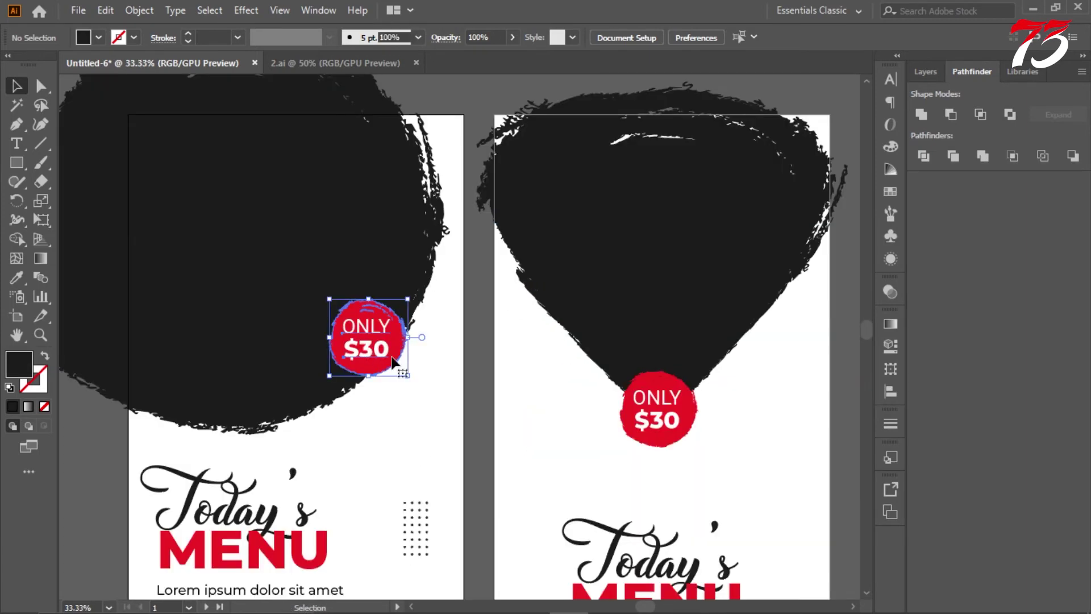
{"action": "scroll", "coordinate": [560, 195], "scroll_direction": "down", "scroll_amount": 3}
{"action": "left_click", "coordinate": [597, 216]}
{"action": "scroll", "coordinate": [644, 237], "scroll_direction": "up", "scroll_amount": 2}
{"action": "scroll", "coordinate": [644, 237], "scroll_direction": "down", "scroll_amount": 2}
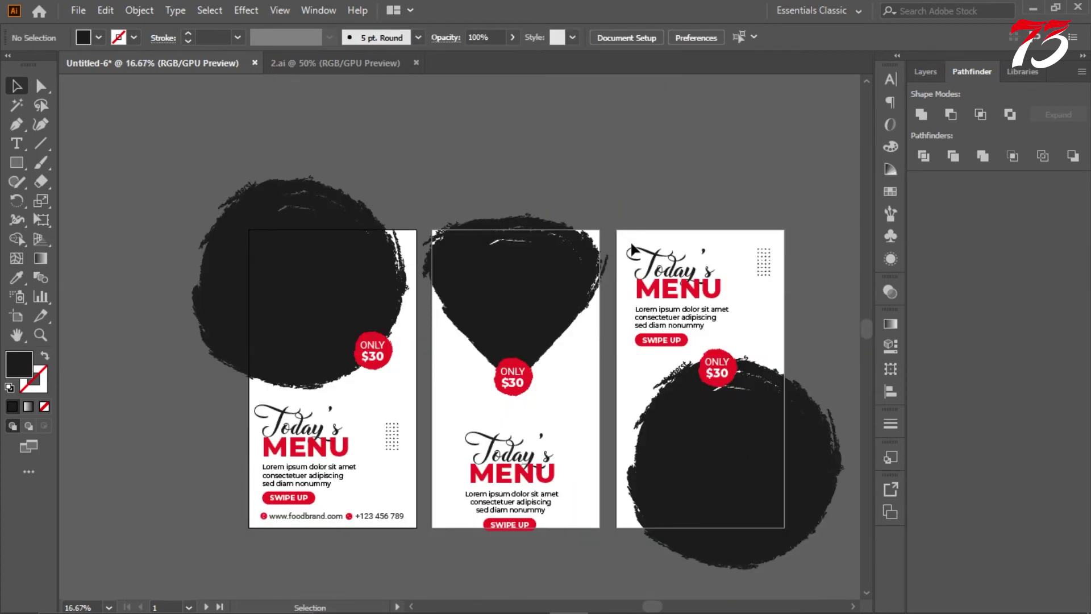
{"action": "scroll", "coordinate": [527, 471], "scroll_direction": "up", "scroll_amount": 2}
Move the middle artboard's Today's MENU text and SWIPE UP button higher together
{"action": "left_click", "coordinate": [523, 537], "text": "shift"}
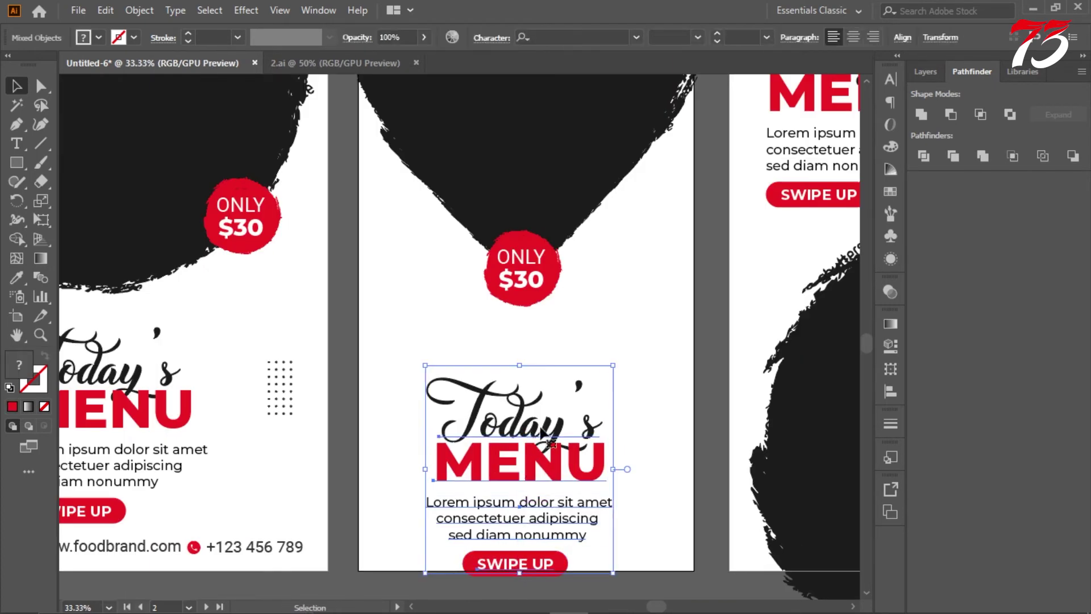
{"action": "left_click_drag", "start_coordinate": [541, 432], "coordinate": [534, 370]}
{"action": "key", "text": "ctrl+z"}
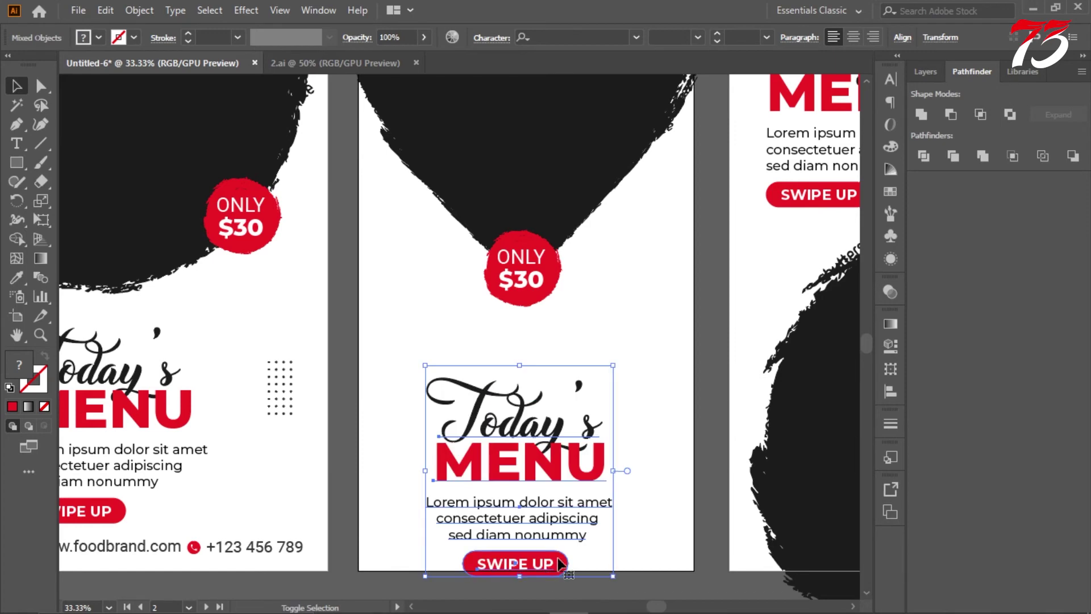
{"action": "left_click_drag", "start_coordinate": [550, 564], "coordinate": [562, 500]}
{"action": "scroll", "coordinate": [565, 523], "scroll_direction": "down", "scroll_amount": 1}
{"action": "left_click", "coordinate": [565, 524]}
Copy the website-and-phone contact line to the middle artboard's bottom and centre it horizontally
{"action": "left_click_drag", "start_coordinate": [269, 497], "coordinate": [634, 497]}
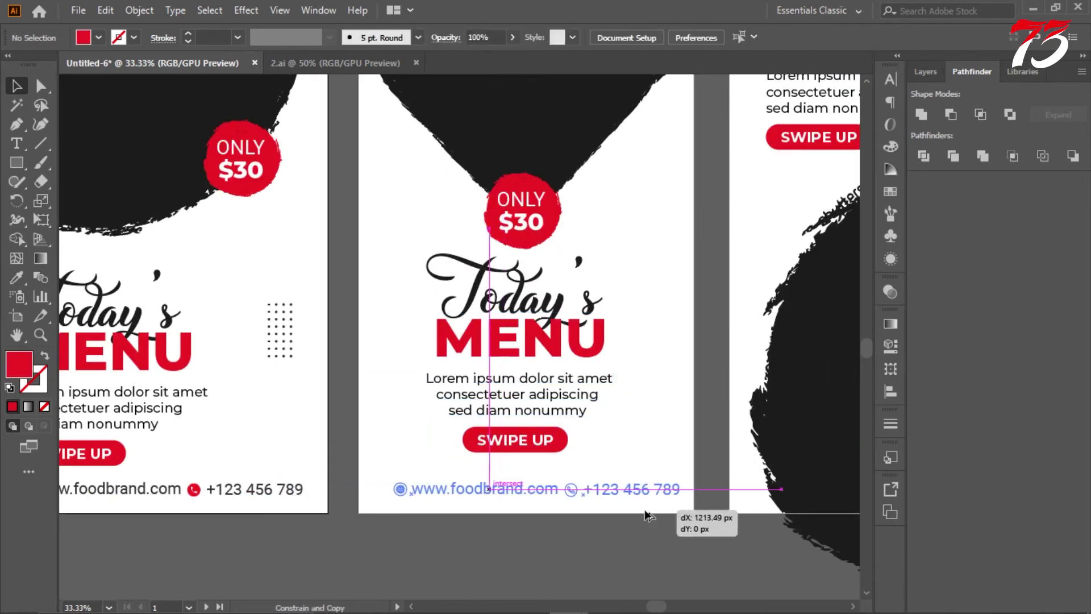
{"action": "left_click", "coordinate": [659, 85], "text": "shift"}
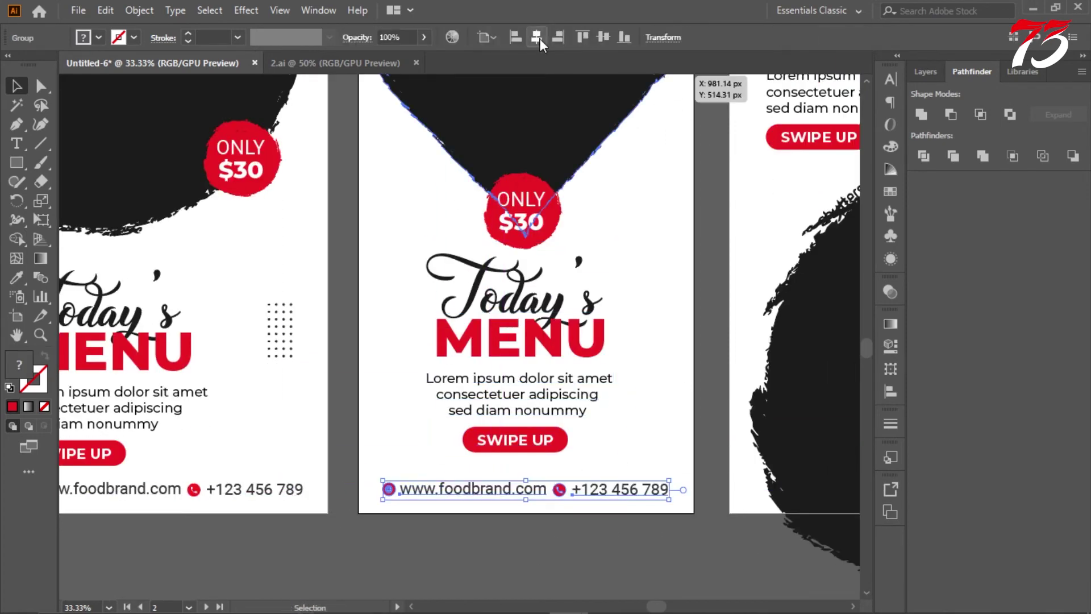
{"action": "left_click", "coordinate": [650, 541]}
{"action": "scroll", "coordinate": [638, 499], "scroll_direction": "down", "scroll_amount": 2}
{"action": "scroll", "coordinate": [589, 449], "scroll_direction": "up", "scroll_amount": 2}
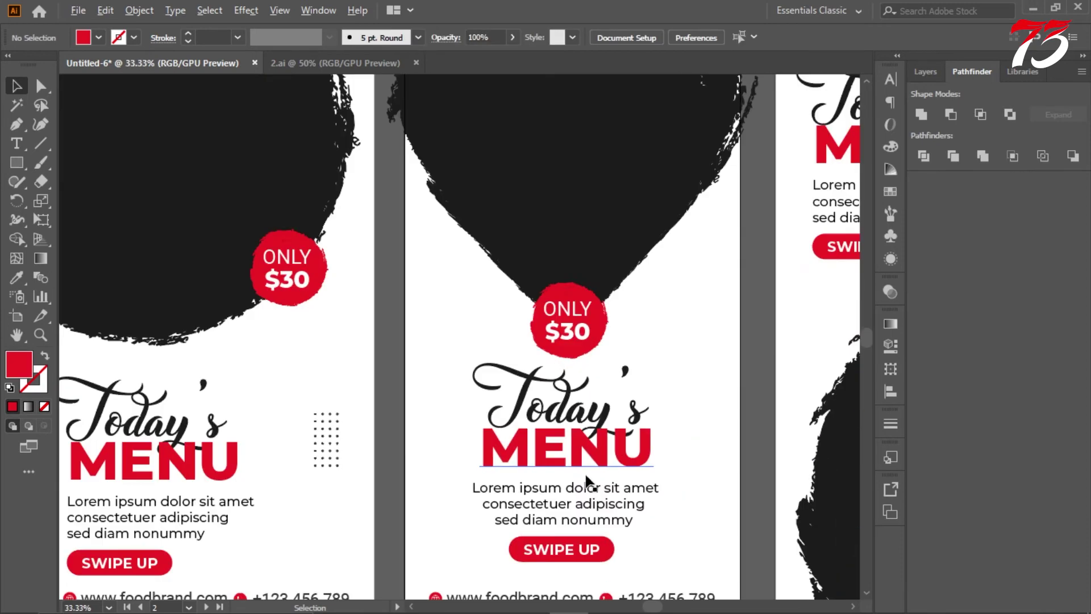
{"action": "left_click_drag", "start_coordinate": [587, 438], "coordinate": [587, 462]}
Move the middle artboard's text and button stack down
{"action": "left_click", "coordinate": [607, 520]}
{"action": "scroll", "coordinate": [595, 432], "scroll_direction": "up", "scroll_amount": 2}
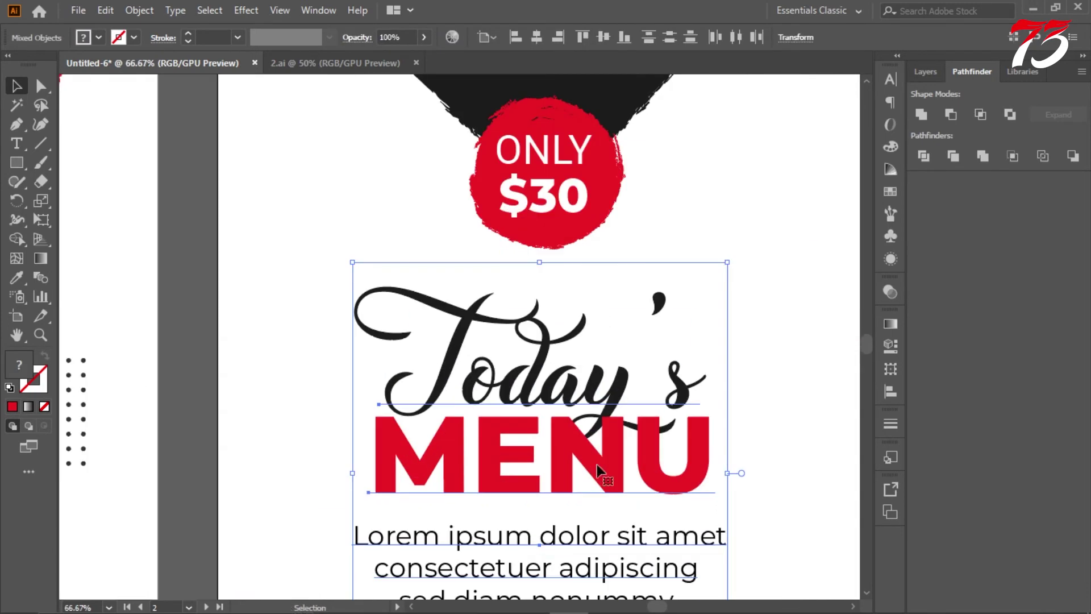
{"action": "scroll", "coordinate": [596, 427], "scroll_direction": "down", "scroll_amount": 1}
{"action": "scroll", "coordinate": [597, 427], "scroll_direction": "down", "scroll_amount": 3}
{"action": "scroll", "coordinate": [616, 551], "scroll_direction": "down", "scroll_amount": 1}
{"action": "left_click", "coordinate": [631, 319]}
Add two dot-grid pattern copies beside the middle artboard's text and badge
{"action": "scroll", "coordinate": [633, 316], "scroll_direction": "up", "scroll_amount": 1}
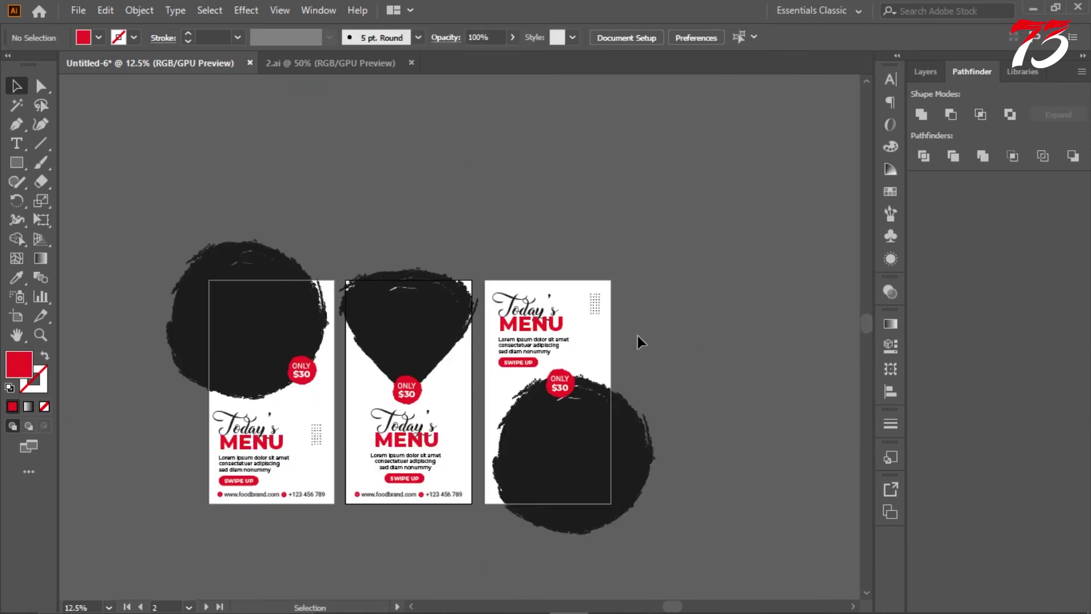
{"action": "scroll", "coordinate": [639, 341], "scroll_direction": "up", "scroll_amount": 1}
{"action": "scroll", "coordinate": [639, 341], "scroll_direction": "down", "scroll_amount": 1}
{"action": "scroll", "coordinate": [591, 412], "scroll_direction": "up", "scroll_amount": 1}
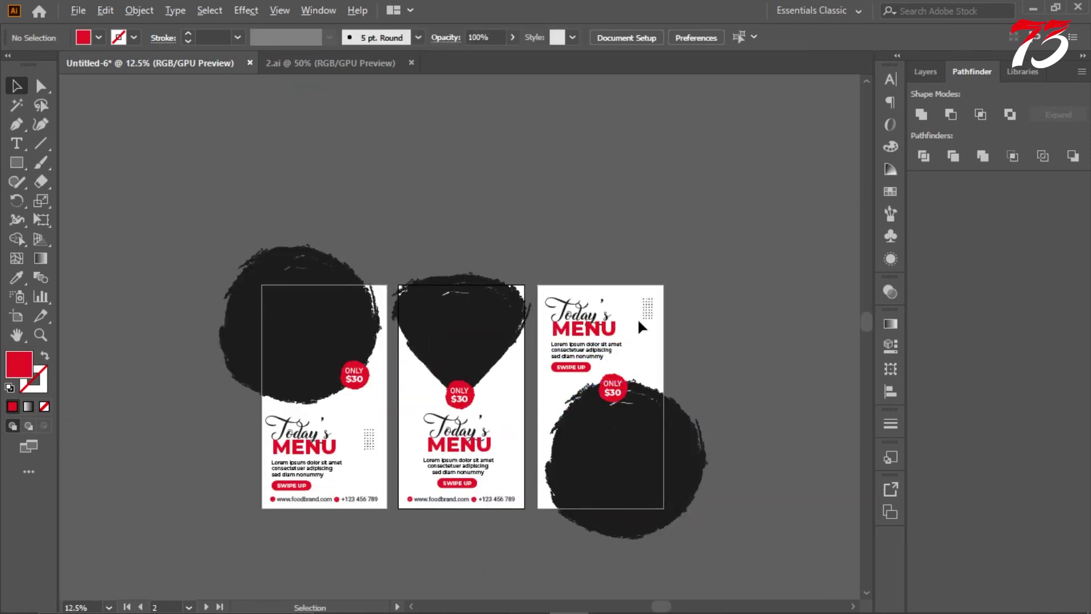
{"action": "left_click_drag", "start_coordinate": [639, 323], "coordinate": [417, 479]}
{"action": "scroll", "coordinate": [416, 479], "scroll_direction": "up", "scroll_amount": 2}
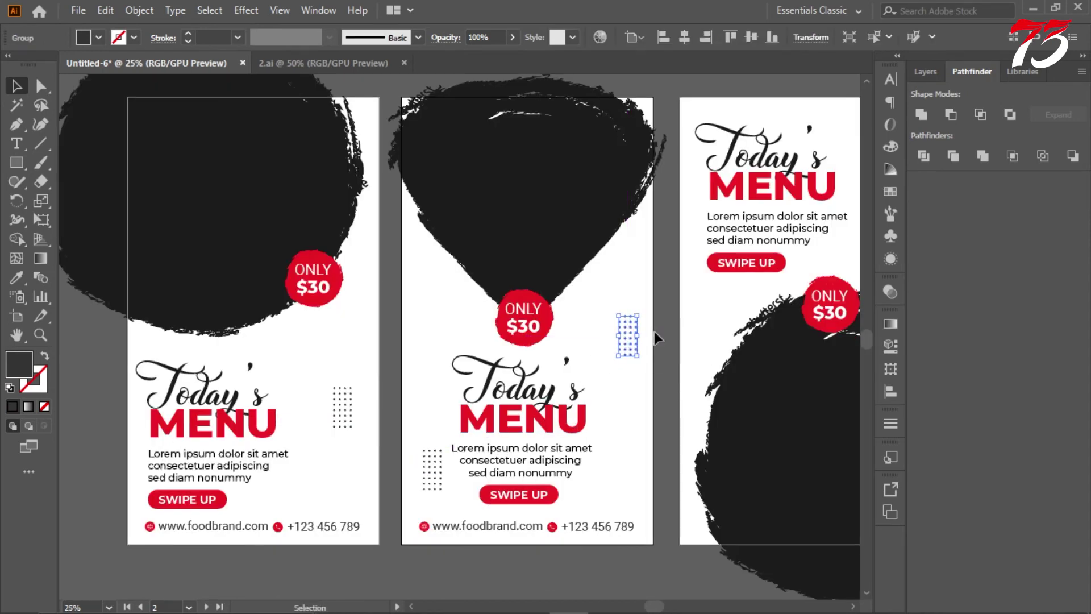
{"action": "left_click_drag", "start_coordinate": [425, 471], "coordinate": [425, 470]}
{"action": "scroll", "coordinate": [425, 471], "scroll_direction": "down", "scroll_amount": 3}
{"action": "scroll", "coordinate": [673, 329], "scroll_direction": "up", "scroll_amount": 2}
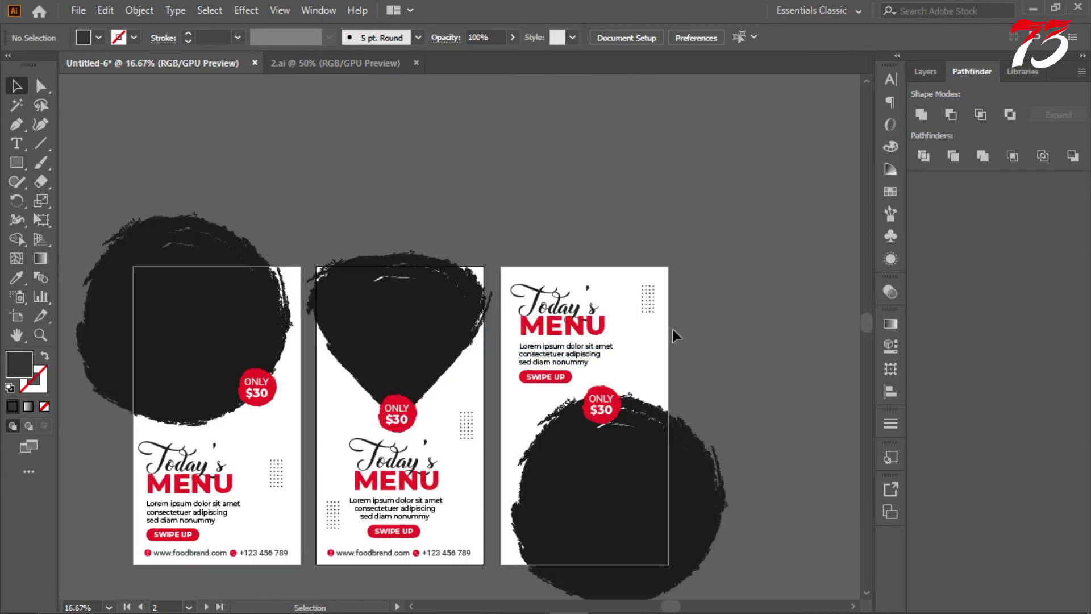
Switch to 2.ai and select the top food photo
{"action": "left_click", "coordinate": [336, 63]}
{"action": "scroll", "coordinate": [758, 283], "scroll_direction": "up", "scroll_amount": 2}
{"action": "left_click", "coordinate": [707, 318]}
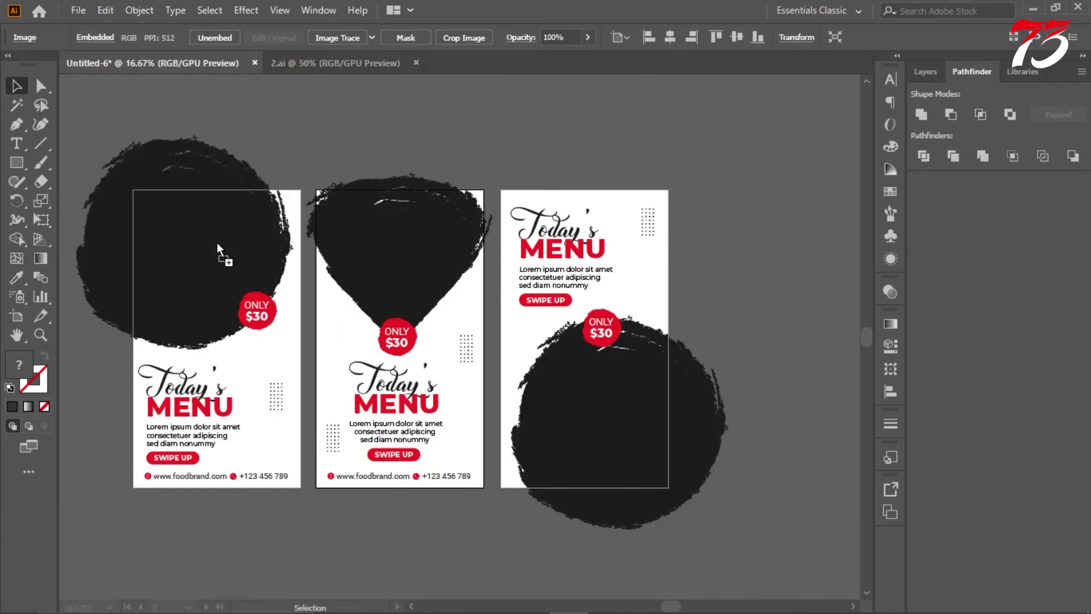
Clip the rice bowl photo into the left card's brush blob and bring its $30 badge to front
{"action": "mouse_move", "coordinate": [196, 57]}
{"action": "left_mouse_down"}
{"action": "mouse_move", "coordinate": [219, 236]}
{"action": "mouse_move", "coordinate": [281, 348]}
{"action": "mouse_move", "coordinate": [290, 344]}
{"action": "mouse_move", "coordinate": [278, 343]}
{"action": "left_mouse_up"}
{"action": "right_click", "coordinate": [175, 153]}
{"action": "left_click", "coordinate": [431, 335]}
{"action": "left_click", "coordinate": [337, 117]}
{"action": "left_click", "coordinate": [284, 159]}
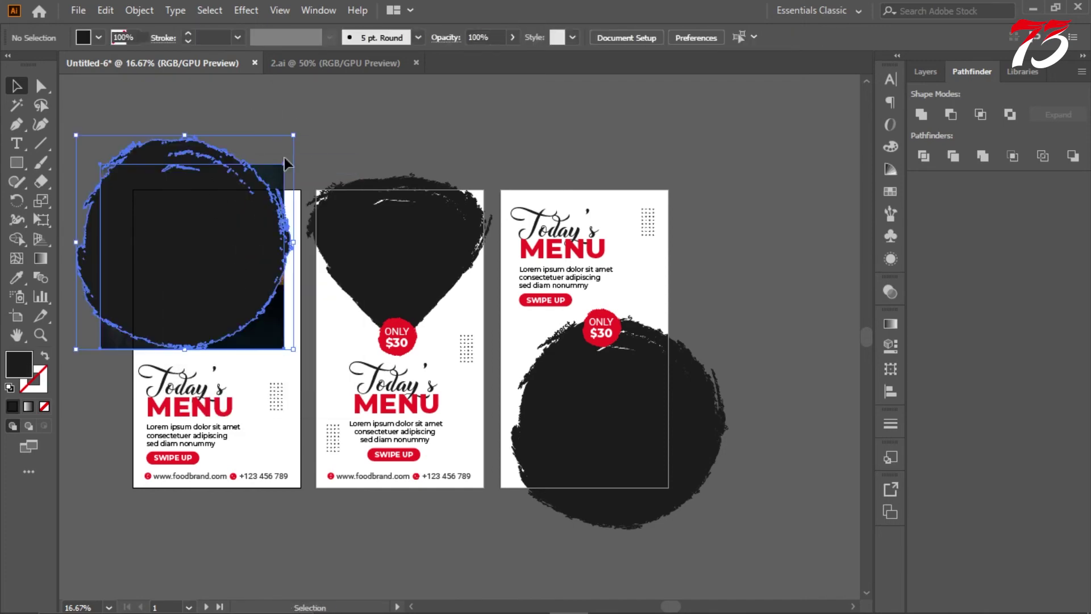
{"action": "right_click", "coordinate": [284, 162]}
{"action": "left_click", "coordinate": [341, 314]}
{"action": "left_click", "coordinate": [625, 337]}
{"action": "scroll", "coordinate": [713, 279], "scroll_direction": "up", "scroll_amount": 1}
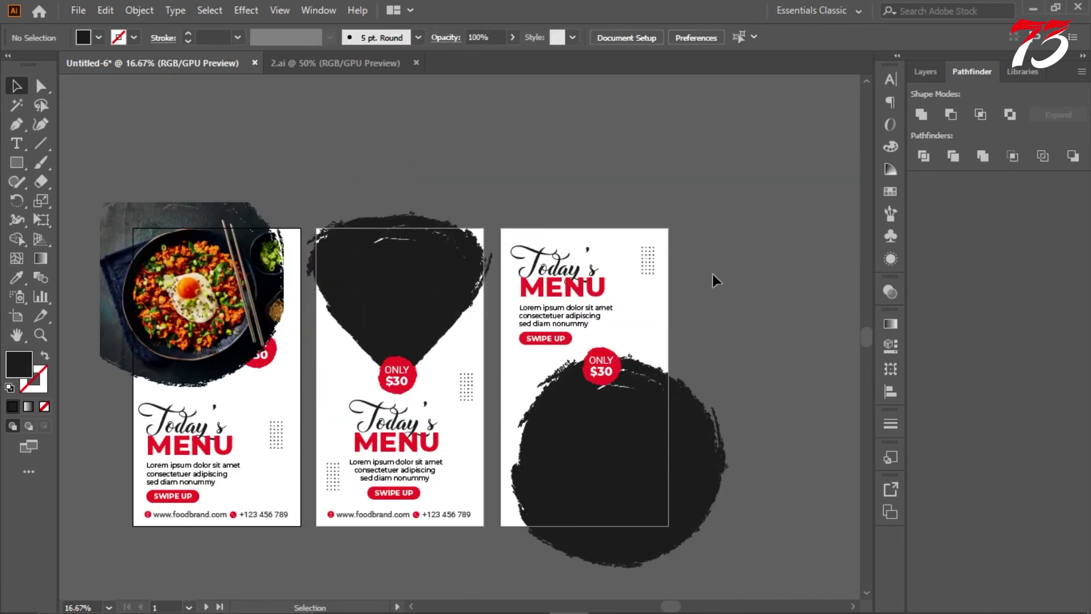
{"action": "right_click", "coordinate": [267, 368]}
{"action": "left_click", "coordinate": [483, 264]}
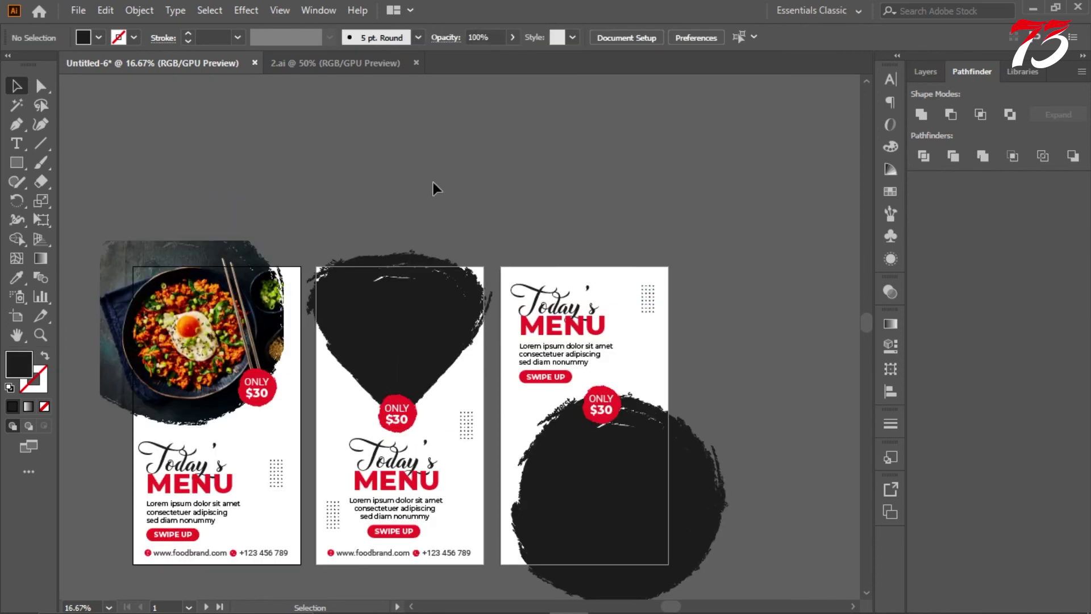
Bring the lettuce-wrap photo from 2.ai and clip it inside the right card's brush circle
{"action": "key", "text": "ctrl+Tab"}
{"action": "left_click", "coordinate": [703, 341]}
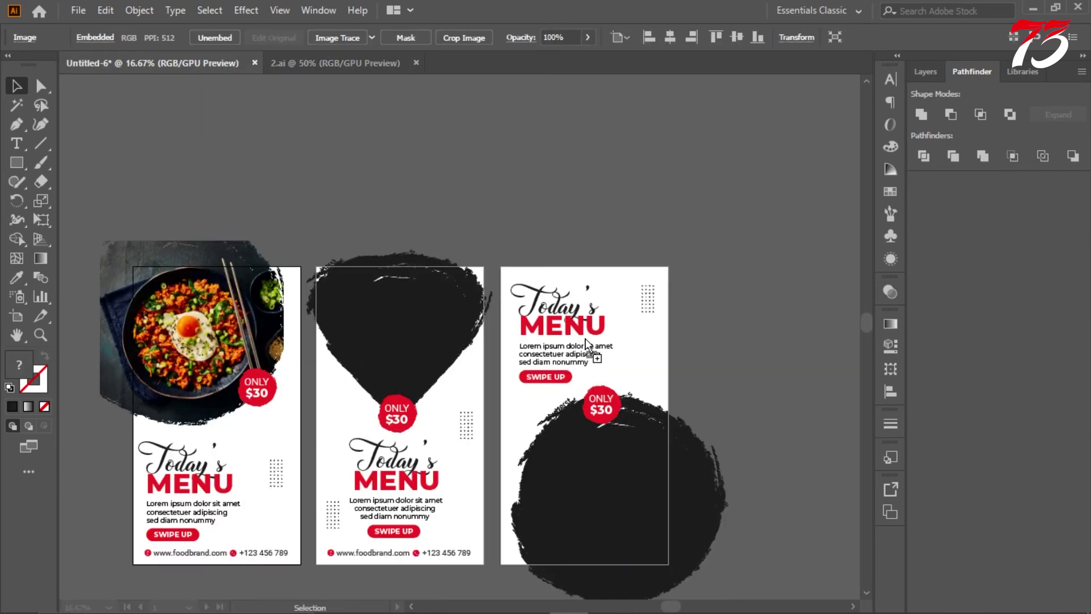
{"action": "left_click_drag", "start_coordinate": [222, 57], "coordinate": [679, 476]}
{"action": "right_click", "coordinate": [711, 466]}
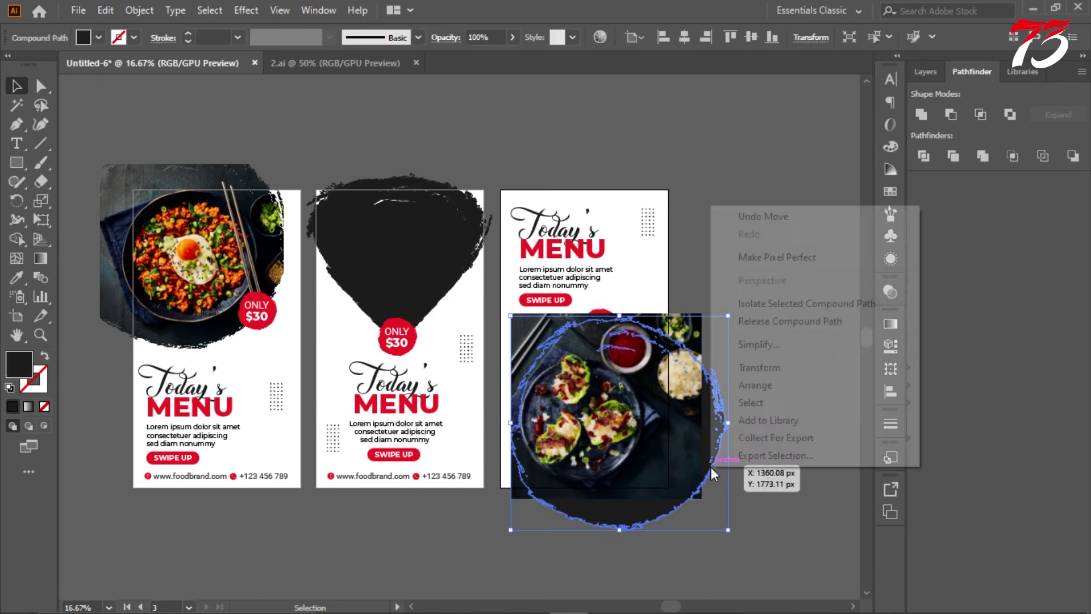
{"action": "left_click", "coordinate": [699, 382]}
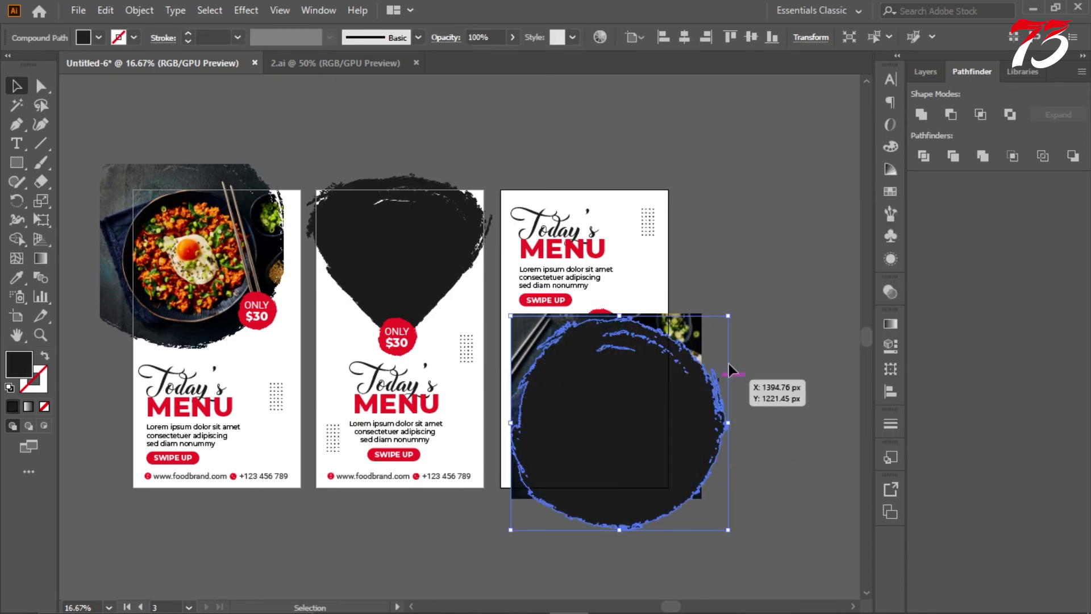
{"action": "right_click", "coordinate": [681, 334]}
{"action": "left_click", "coordinate": [780, 397]}
{"action": "left_click", "coordinate": [626, 336]}
Bring the right card's $30 badge in front of the photo and return to 2.ai
{"action": "left_click", "coordinate": [731, 268]}
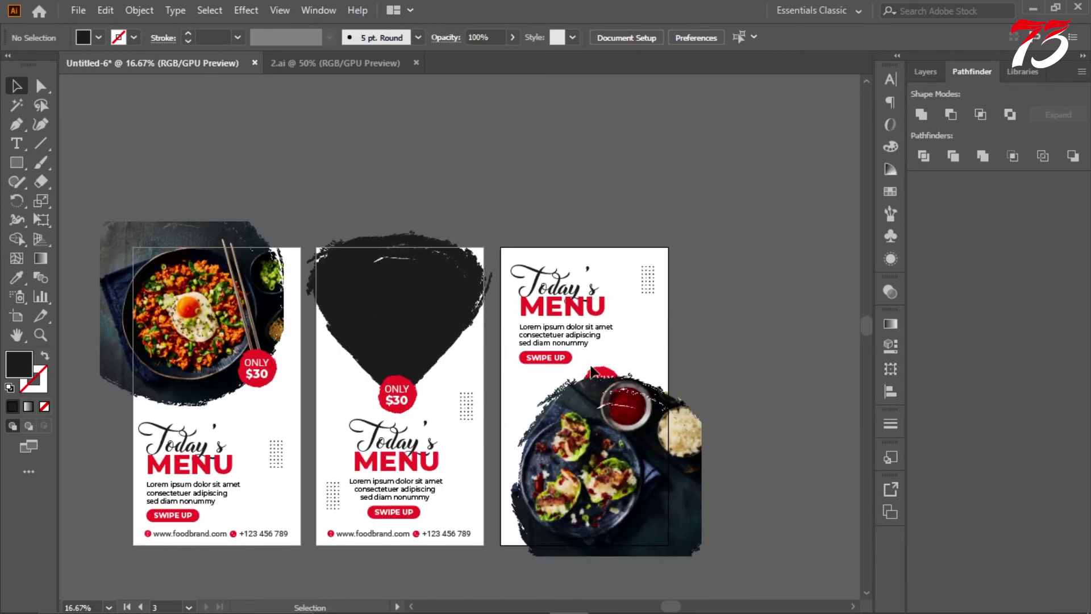
{"action": "right_click", "coordinate": [598, 372]}
{"action": "left_click", "coordinate": [815, 290]}
{"action": "left_click", "coordinate": [772, 285]}
{"action": "scroll", "coordinate": [772, 285], "scroll_direction": "down", "scroll_amount": 2}
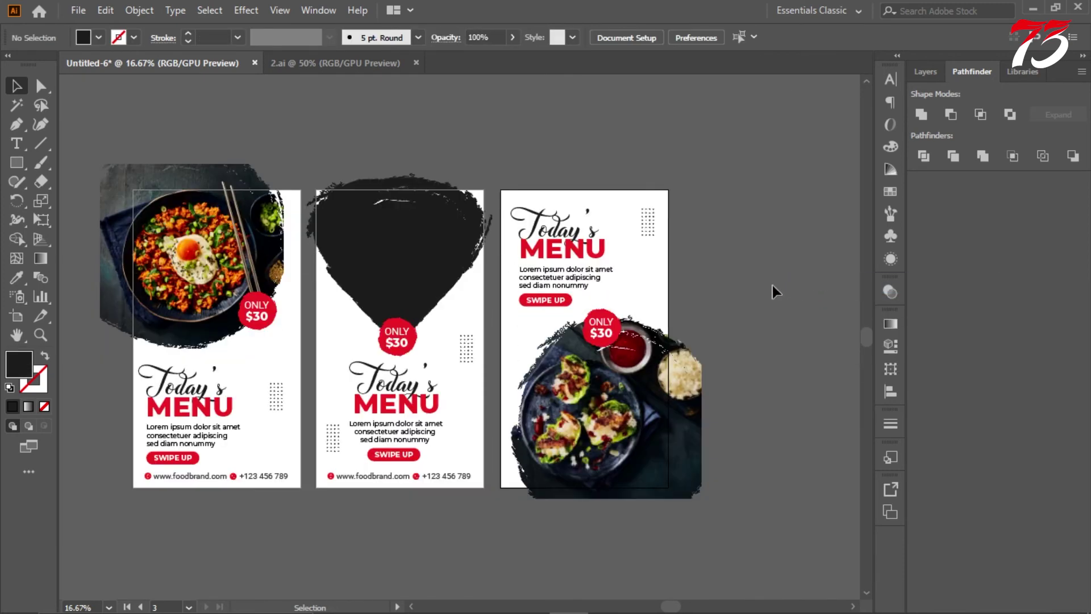
{"action": "key", "text": "ctrl+Tab"}
Place the gnocchi photo on the middle card beneath the black brush blob
{"action": "key", "text": "ctrl+minus"}
{"action": "key", "text": "ctrl+minus"}
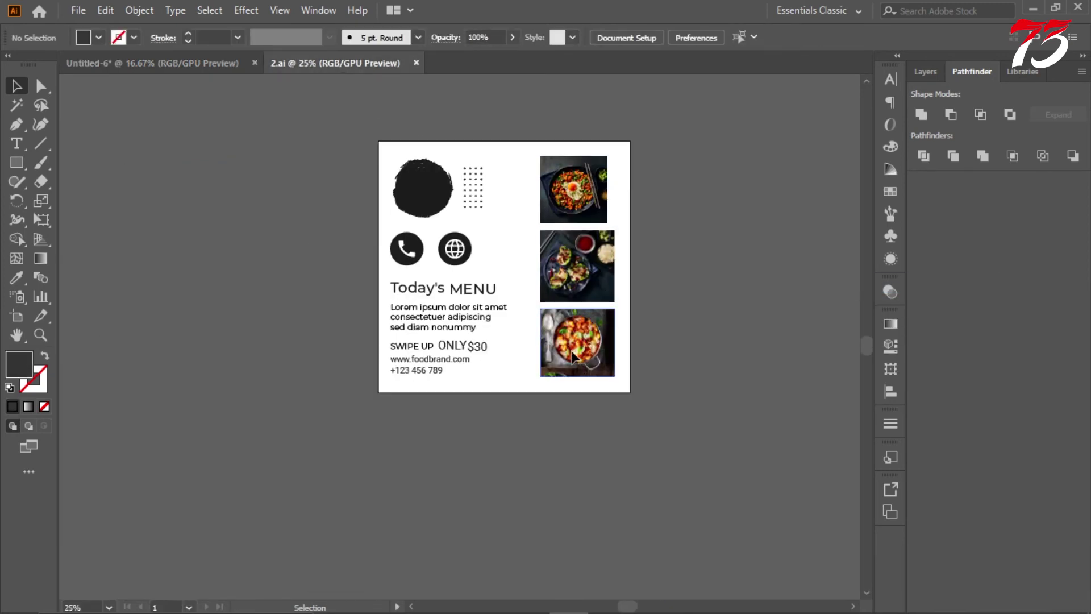
{"action": "mouse_move", "coordinate": [219, 63]}
{"action": "left_mouse_down"}
{"action": "mouse_move", "coordinate": [401, 259]}
{"action": "mouse_move", "coordinate": [491, 391]}
{"action": "mouse_move", "coordinate": [493, 353]}
{"action": "mouse_move", "coordinate": [505, 420]}
{"action": "mouse_move", "coordinate": [505, 397]}
{"action": "left_mouse_up"}
{"action": "key", "text": "ctrl+plus"}
{"action": "left_click", "coordinate": [418, 443]}
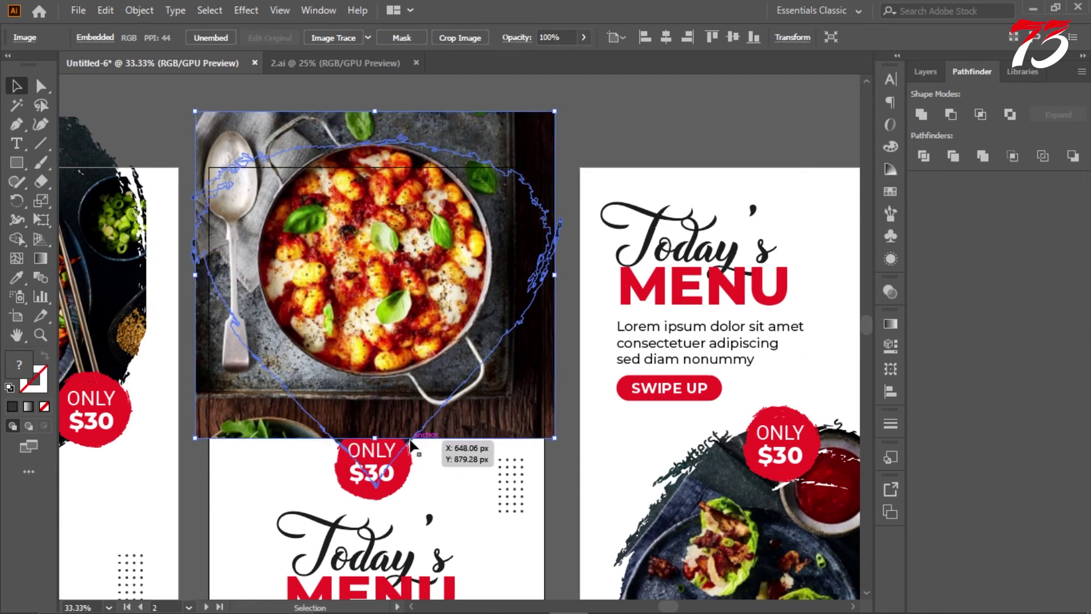
{"action": "right_click", "coordinate": [410, 439]}
{"action": "left_click", "coordinate": [653, 358]}
{"action": "left_click", "coordinate": [515, 165]}
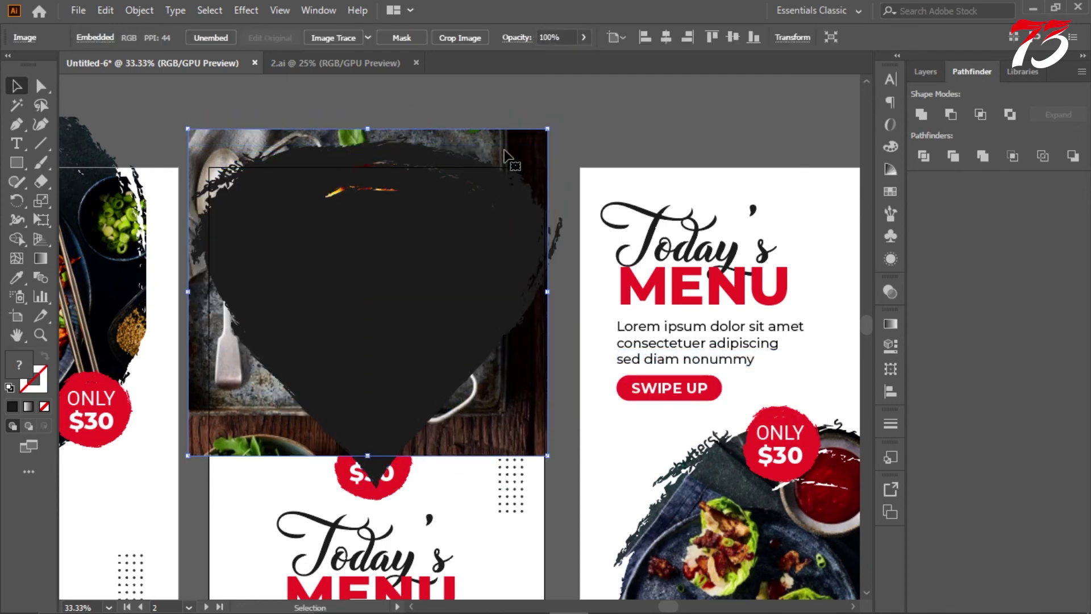
{"action": "left_click_drag", "start_coordinate": [521, 163], "coordinate": [522, 173]}
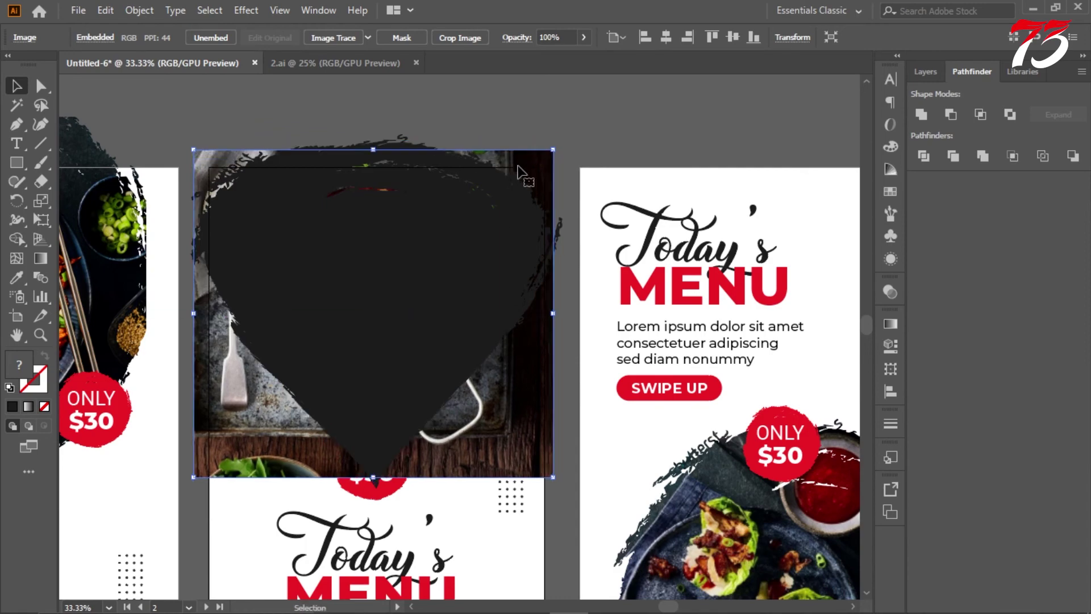
Clip the gnocchi photo to the blob and send it backward behind the $30 badge
{"action": "left_click", "coordinate": [438, 256], "text": "shift"}
{"action": "right_click", "coordinate": [438, 253]}
{"action": "left_click", "coordinate": [537, 390]}
{"action": "left_click", "coordinate": [625, 334]}
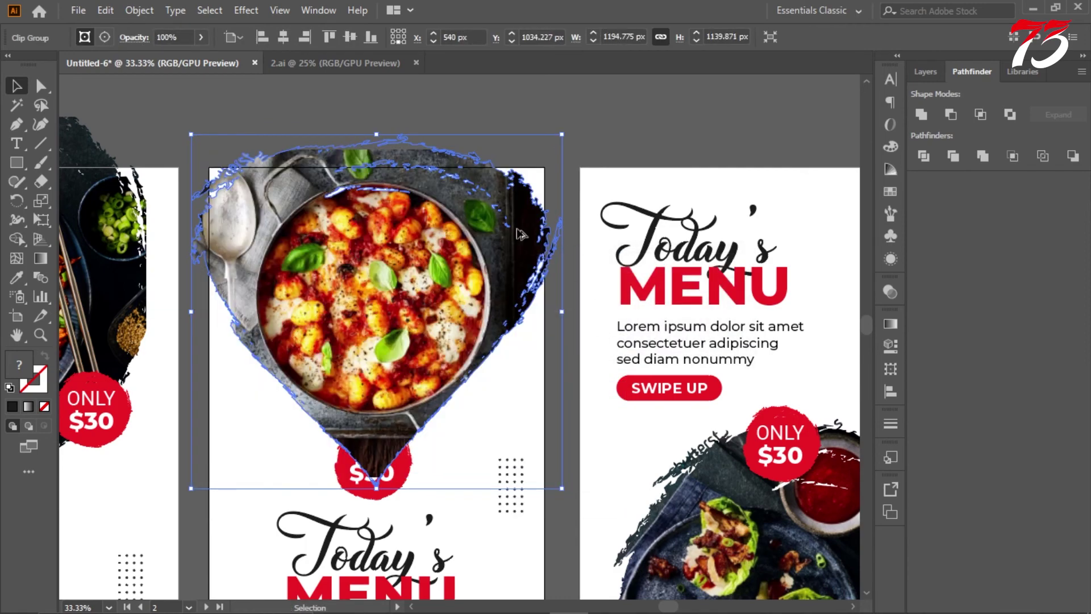
{"action": "key", "text": "ctrl+minus"}
{"action": "right_click", "coordinate": [479, 259]}
{"action": "left_click", "coordinate": [728, 507]}
{"action": "left_click", "coordinate": [649, 544]}
{"action": "scroll", "coordinate": [649, 545], "scroll_direction": "down", "scroll_amount": 1}
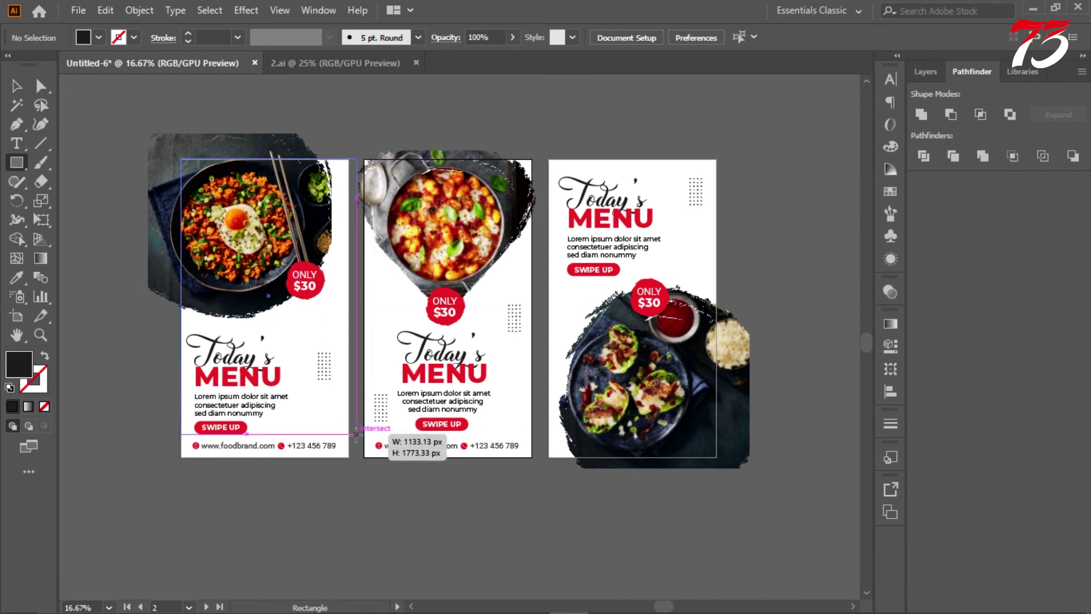
Cover each card with a card-sized rectangle and clip the third card's artwork to it
{"action": "left_click_drag", "start_coordinate": [348, 457], "coordinate": [349, 459]}
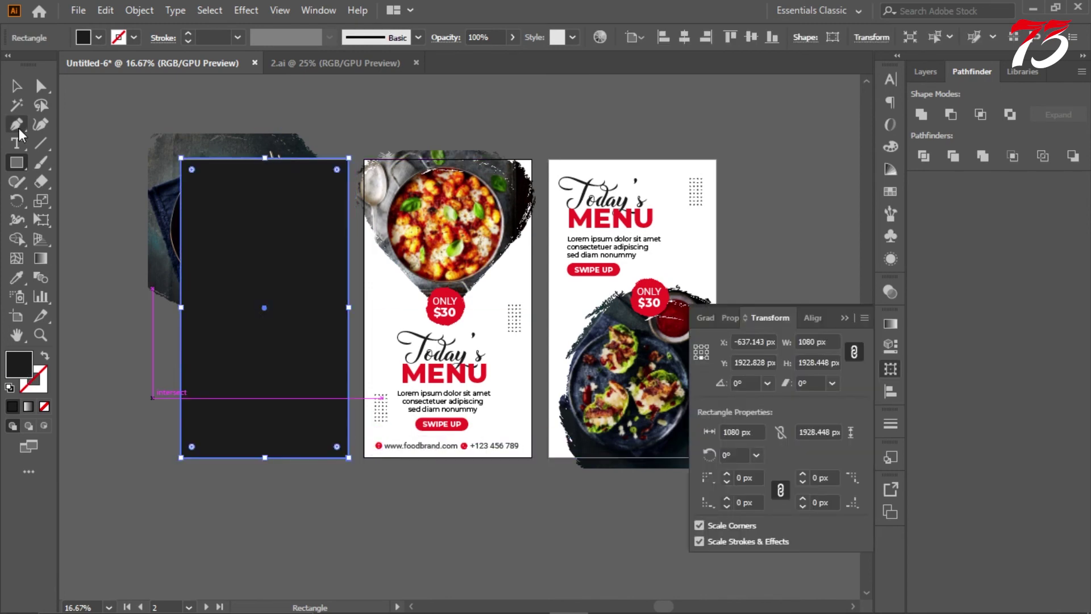
{"action": "left_click_drag", "start_coordinate": [288, 376], "coordinate": [470, 377]}
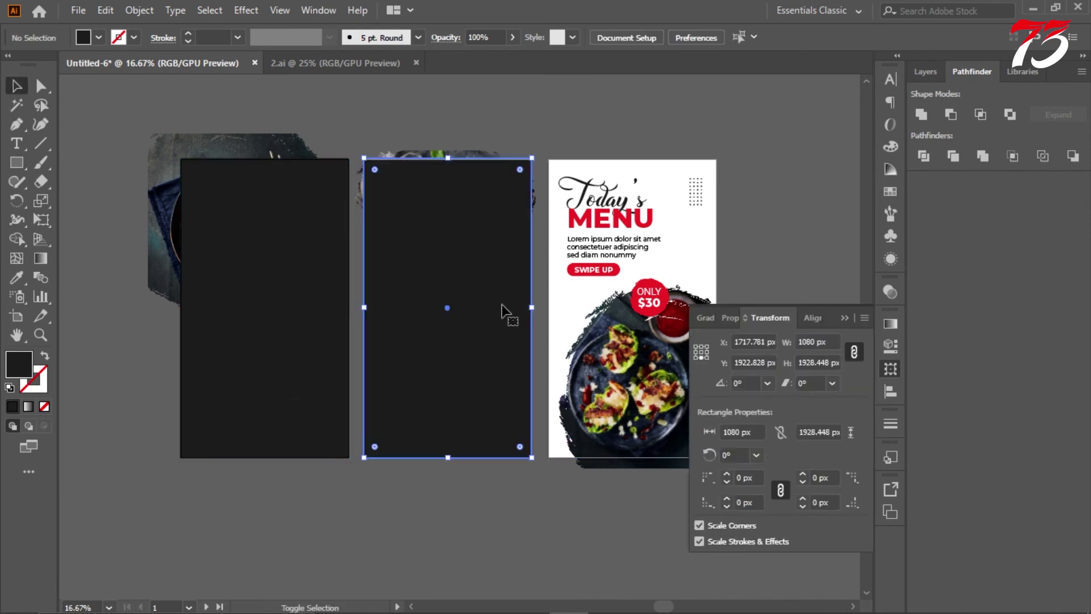
{"action": "left_click", "coordinate": [626, 512]}
{"action": "left_click_drag", "start_coordinate": [491, 285], "coordinate": [718, 285]}
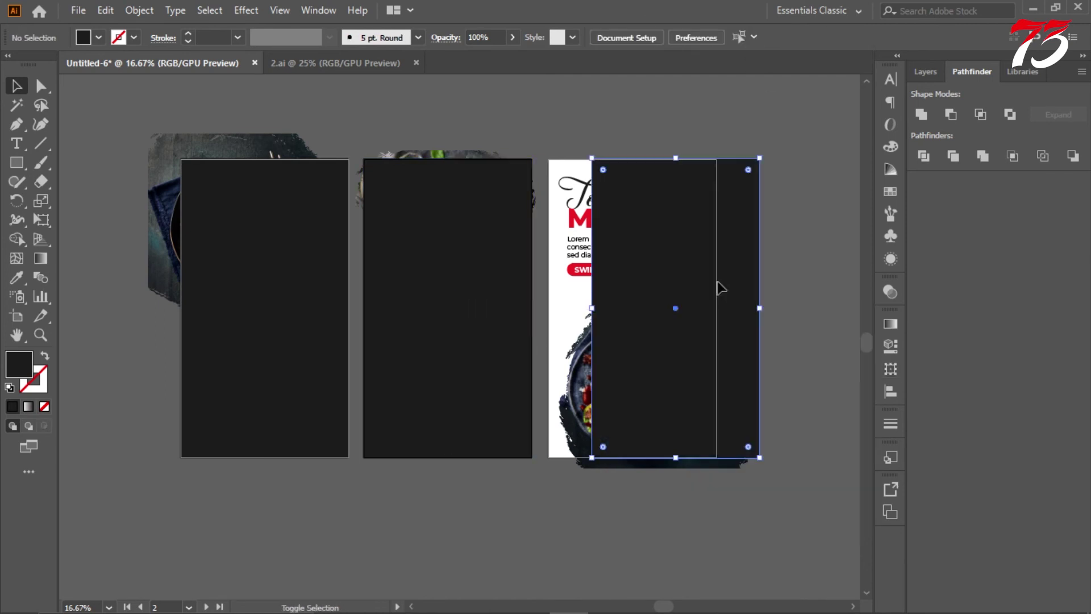
{"action": "left_click", "coordinate": [684, 36]}
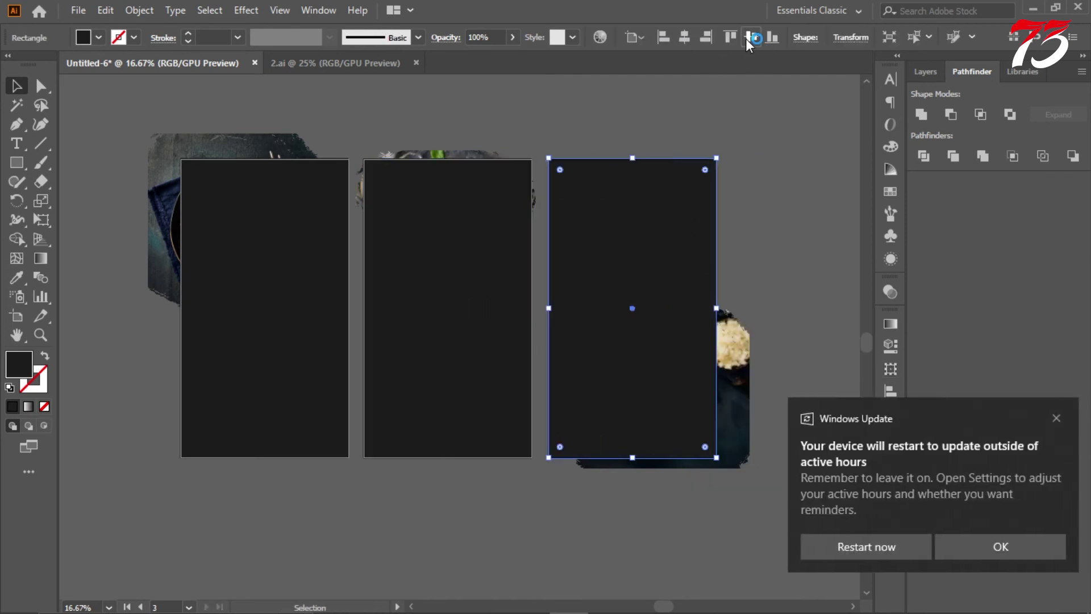
{"action": "left_click", "coordinate": [661, 428]}
{"action": "left_click", "coordinate": [756, 299]}
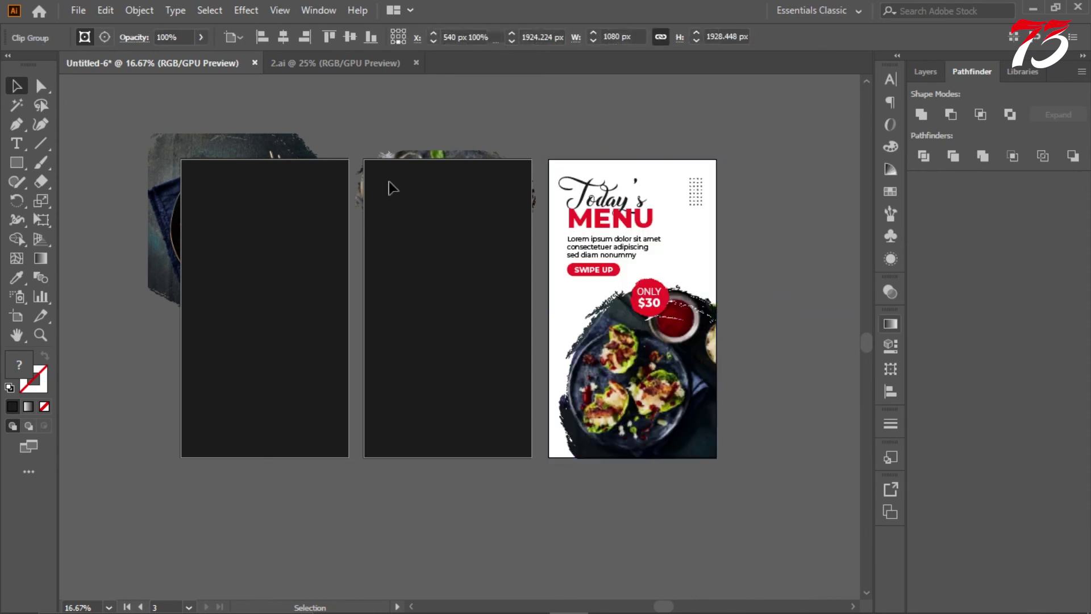
Clip the middle and first cards' artwork to their covering rectangles
{"action": "left_click_drag", "start_coordinate": [390, 185], "coordinate": [483, 415]}
{"action": "right_click", "coordinate": [483, 282]}
{"action": "left_click", "coordinate": [500, 285]}
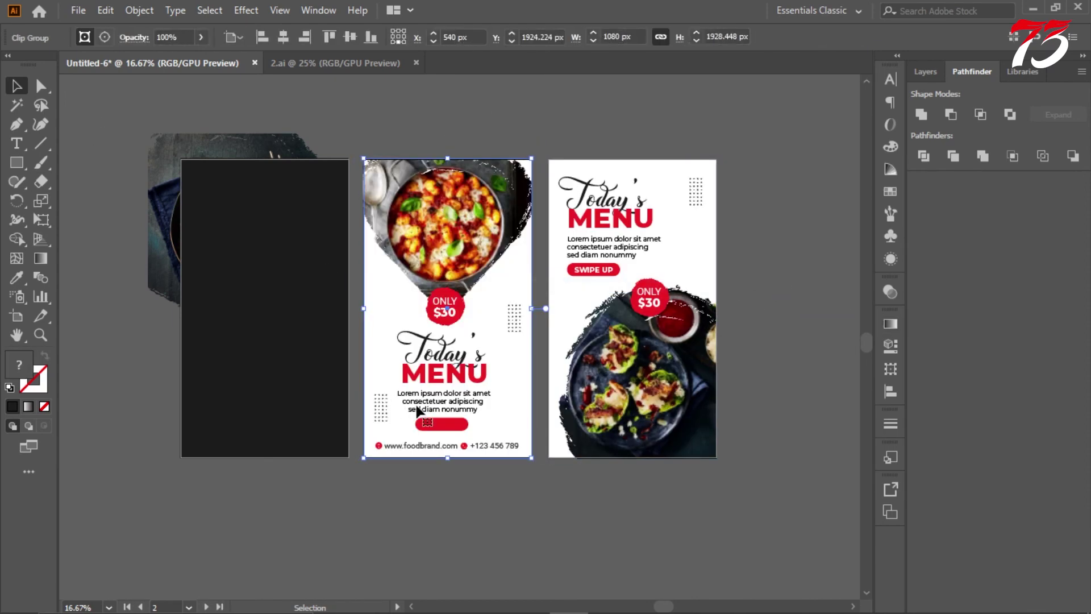
{"action": "left_click_drag", "start_coordinate": [356, 472], "coordinate": [285, 207]}
{"action": "right_click", "coordinate": [285, 207]}
{"action": "left_click", "coordinate": [377, 345]}
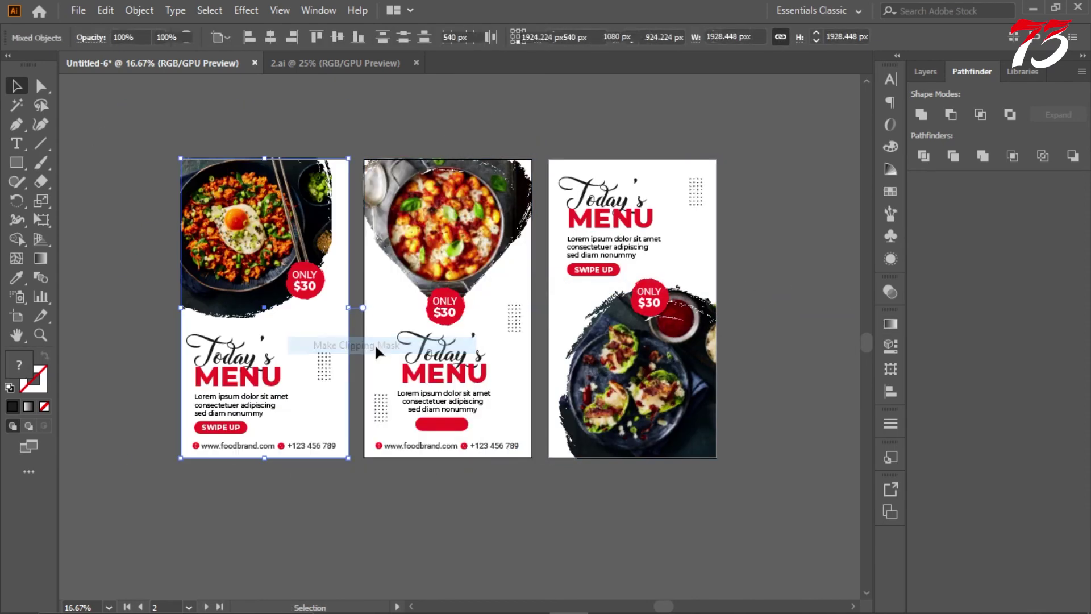
{"action": "left_click", "coordinate": [295, 473]}
{"action": "key", "text": "ctrl+equal"}
Inspect the blank red button inside the middle card's group, then exit the group
{"action": "double_click", "coordinate": [441, 459]}
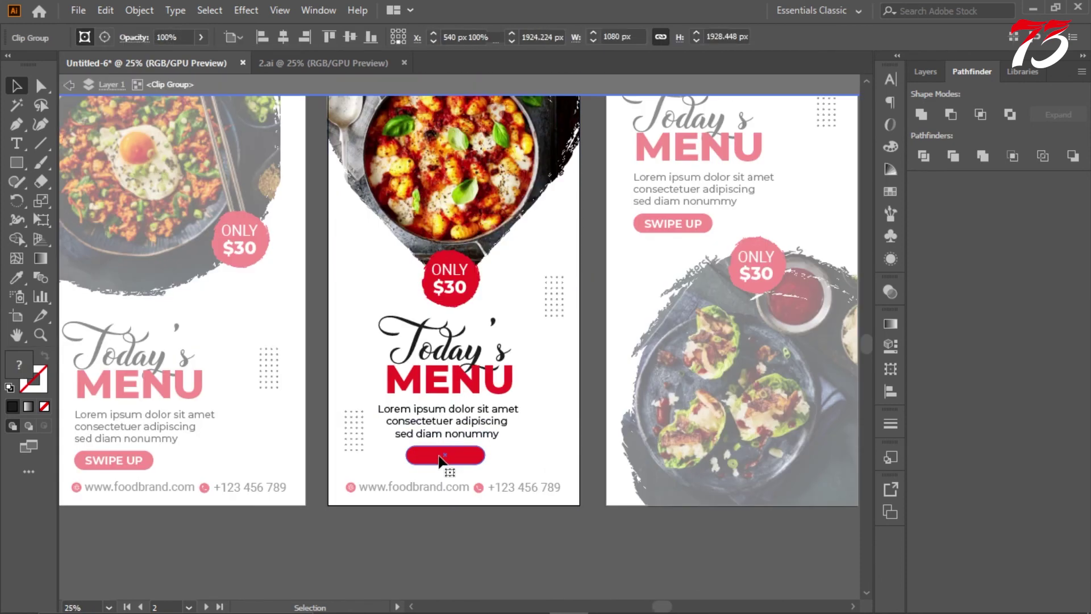
{"action": "left_click", "coordinate": [442, 455]}
{"action": "left_click", "coordinate": [433, 452]}
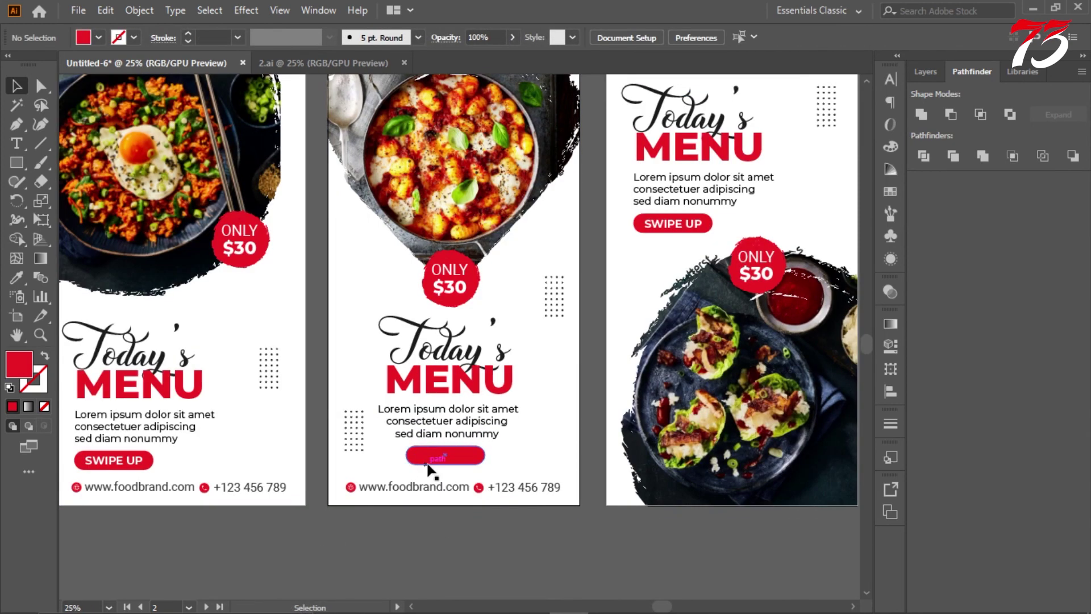
{"action": "left_click", "coordinate": [421, 478]}
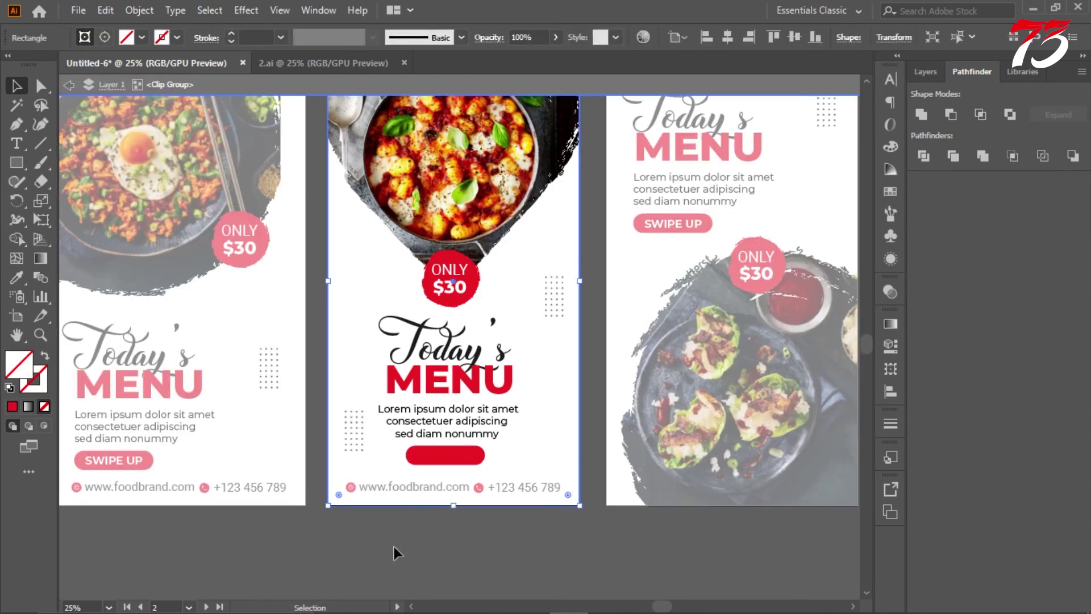
{"action": "double_click", "coordinate": [390, 546]}
Add a 'SWipe up' text line styled like the existing SWIPE UP label
{"action": "key", "text": "t"}
{"action": "scroll", "coordinate": [384, 465], "scroll_direction": "down", "scroll_amount": 3}
{"action": "left_click", "coordinate": [378, 501]}
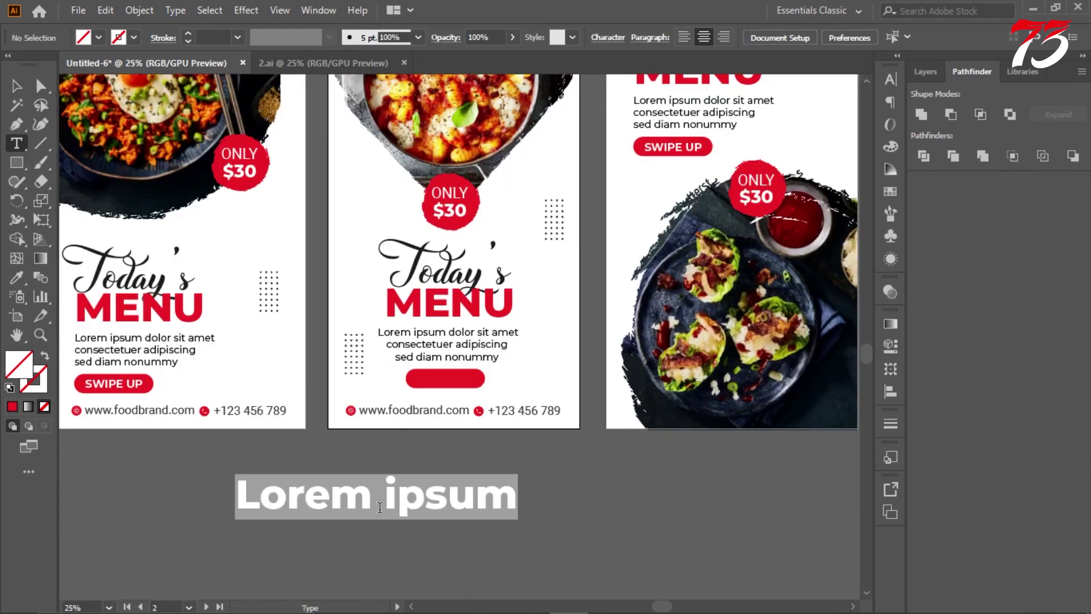
{"action": "key", "text": "BackSpace"}
{"action": "type", "text": "SWip"}
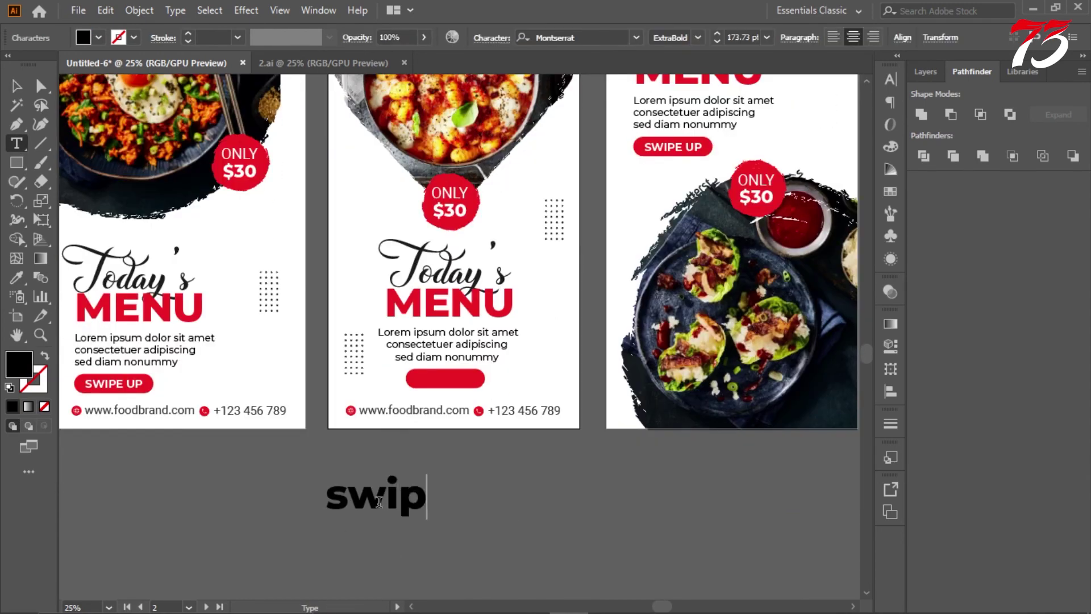
{"action": "type", "text": "e up"}
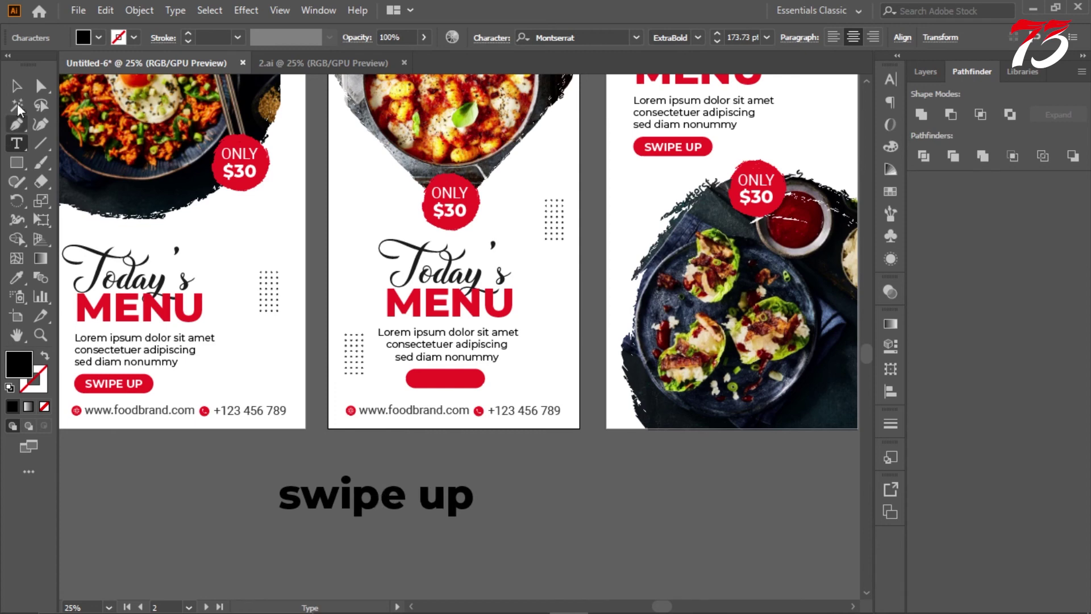
{"action": "key", "text": "Escape"}
{"action": "key", "text": "i"}
{"action": "left_click", "coordinate": [109, 378]}
{"action": "key", "text": "v"}
Position the swipe up text on the middle card's red button
{"action": "key", "text": "ctrl+plus"}
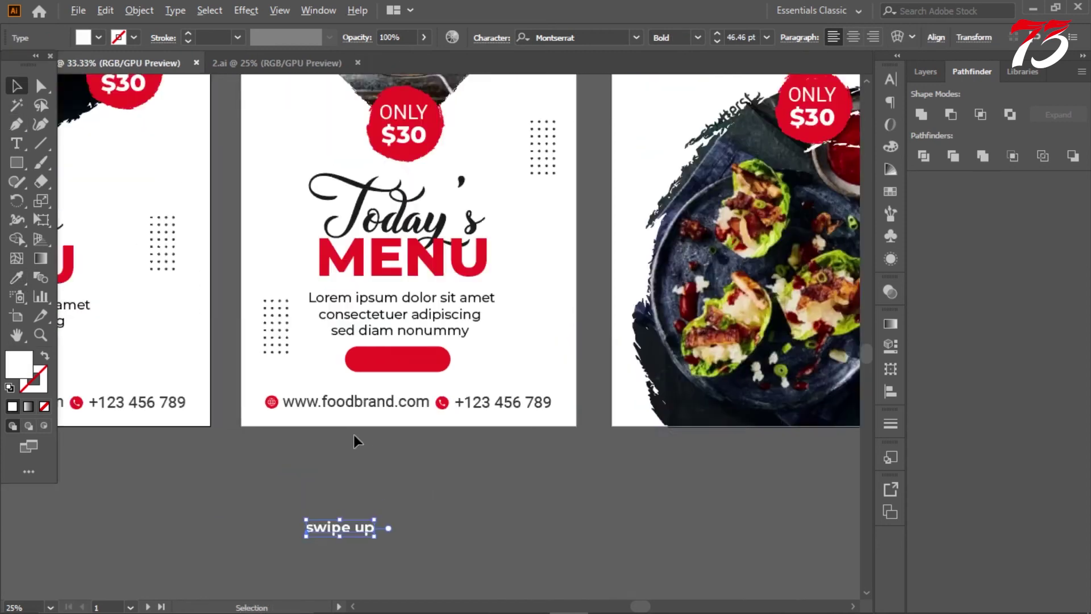
{"action": "key", "text": "ctrl+plus"}
{"action": "mouse_move", "coordinate": [358, 575]}
{"action": "left_mouse_down"}
{"action": "mouse_move", "coordinate": [436, 327]}
{"action": "mouse_move", "coordinate": [478, 335]}
{"action": "left_mouse_up"}
{"action": "right_click", "coordinate": [437, 328]}
{"action": "key", "text": "Escape"}
{"action": "key", "text": "ctrl+plus"}
{"action": "key", "text": "ctrl+plus"}
{"action": "key", "text": "ctrl+plus"}
{"action": "key", "text": "ctrl+minus"}
{"action": "key", "text": "ctrl+minus"}
{"action": "key", "text": "ctrl+minus"}
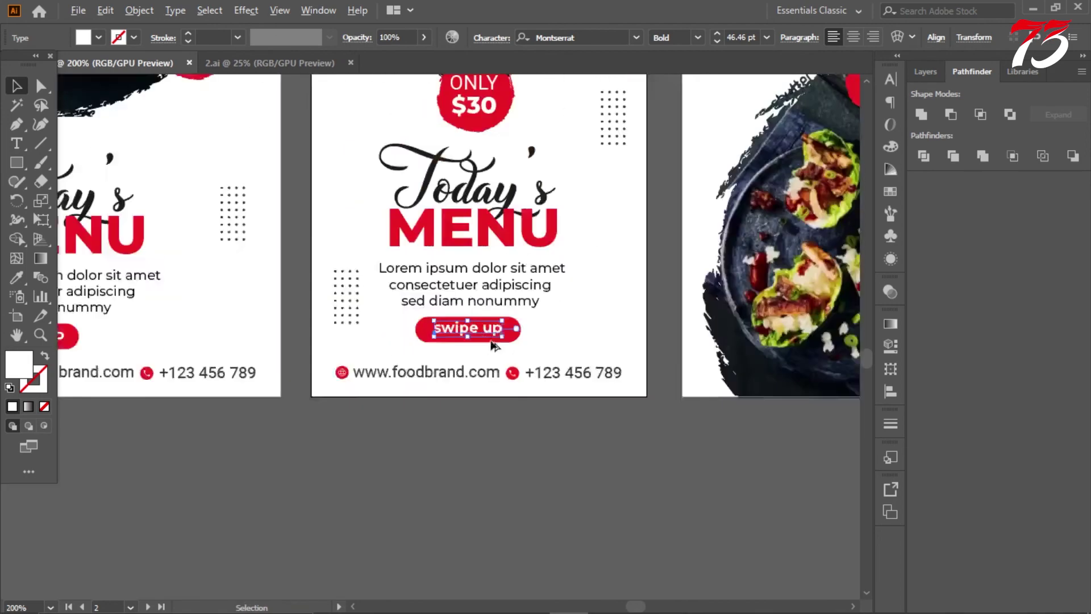
{"action": "key", "text": "ctrl+minus"}
{"action": "key", "text": "ctrl+minus"}
{"action": "key", "text": "ctrl+minus"}
{"action": "left_click", "coordinate": [570, 171]}
Nudge the first card's food photo slightly right within its brush-blob clip group
{"action": "scroll", "coordinate": [745, 233], "scroll_direction": "down", "scroll_amount": 1}
{"action": "scroll", "coordinate": [746, 234], "scroll_direction": "right", "scroll_amount": 1}
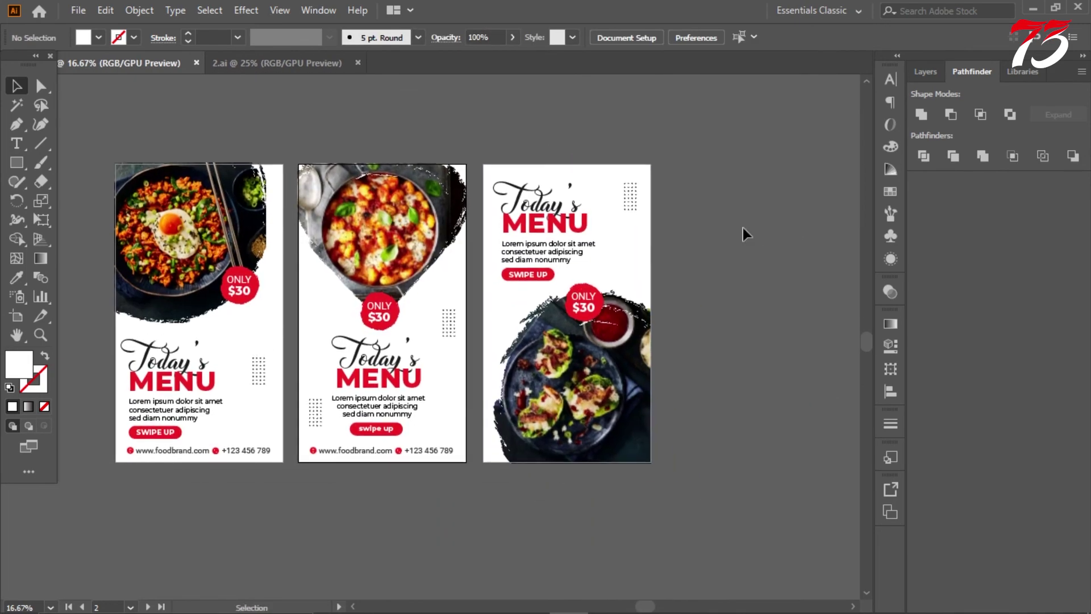
{"action": "scroll", "coordinate": [705, 246], "scroll_direction": "down", "scroll_amount": 1}
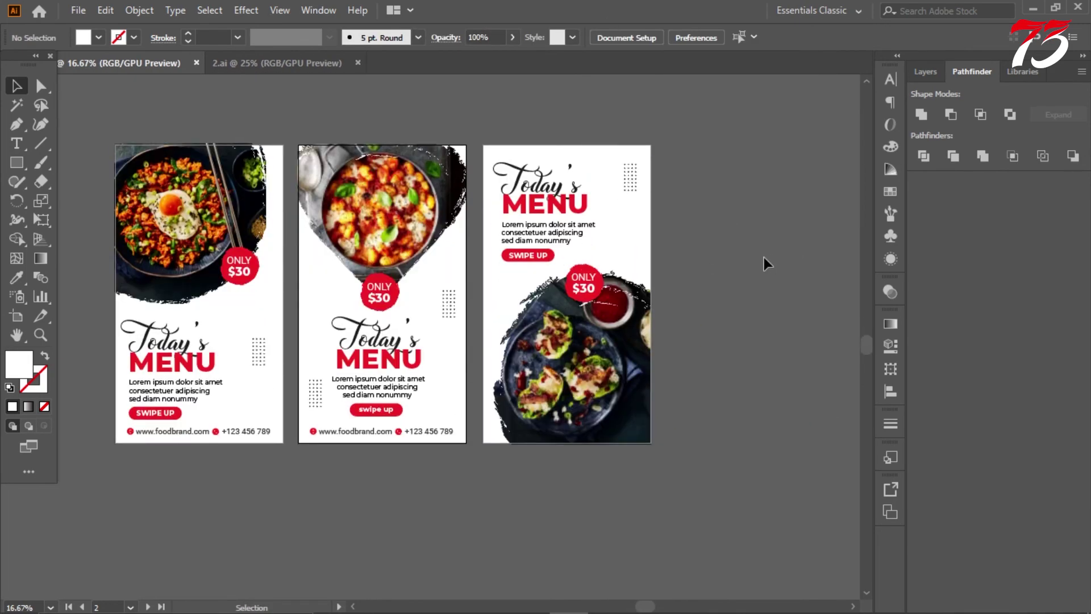
{"action": "scroll", "coordinate": [763, 261], "scroll_direction": "up", "scroll_amount": 2}
{"action": "scroll", "coordinate": [747, 131], "scroll_direction": "down", "scroll_amount": 1}
{"action": "scroll", "coordinate": [747, 132], "scroll_direction": "left", "scroll_amount": 2}
{"action": "scroll", "coordinate": [633, 134], "scroll_direction": "down", "scroll_amount": 1}
{"action": "scroll", "coordinate": [646, 134], "scroll_direction": "up", "scroll_amount": 2}
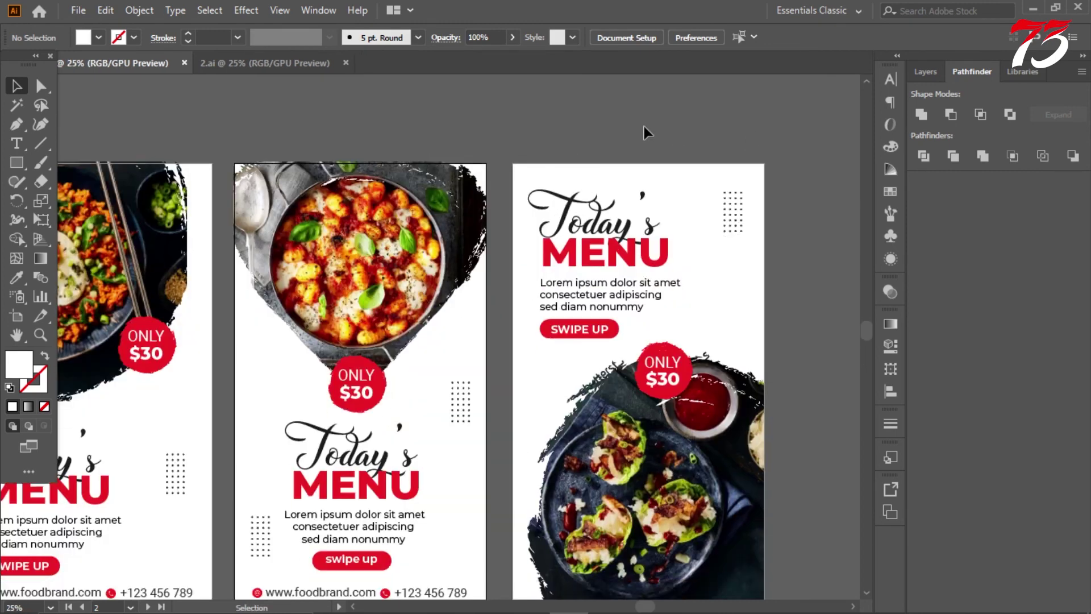
{"action": "scroll", "coordinate": [551, 117], "scroll_direction": "down", "scroll_amount": 1}
{"action": "scroll", "coordinate": [566, 124], "scroll_direction": "left", "scroll_amount": 1}
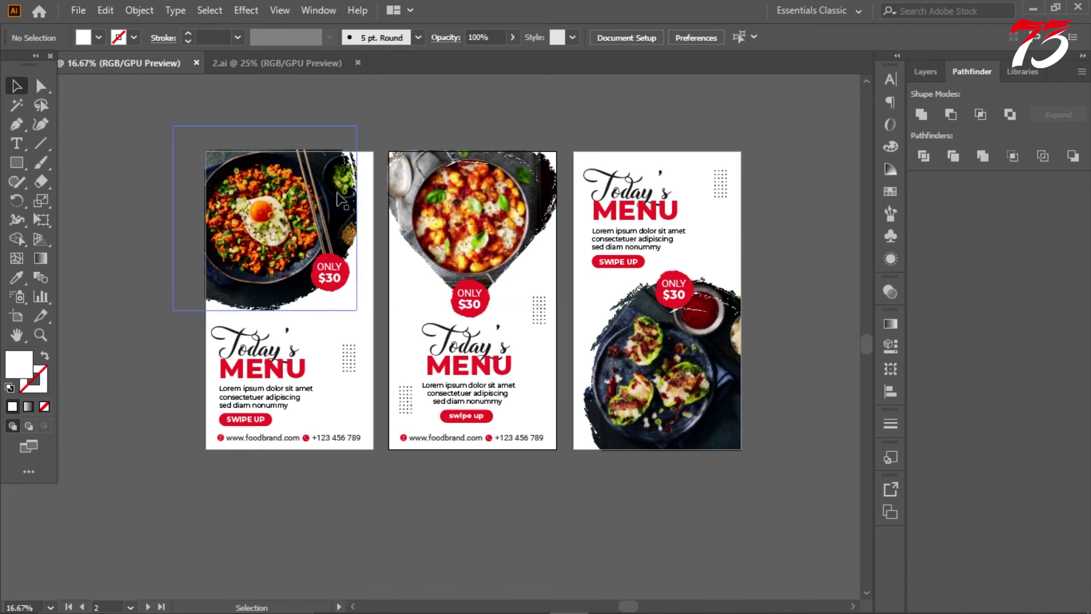
{"action": "double_click", "coordinate": [301, 187]}
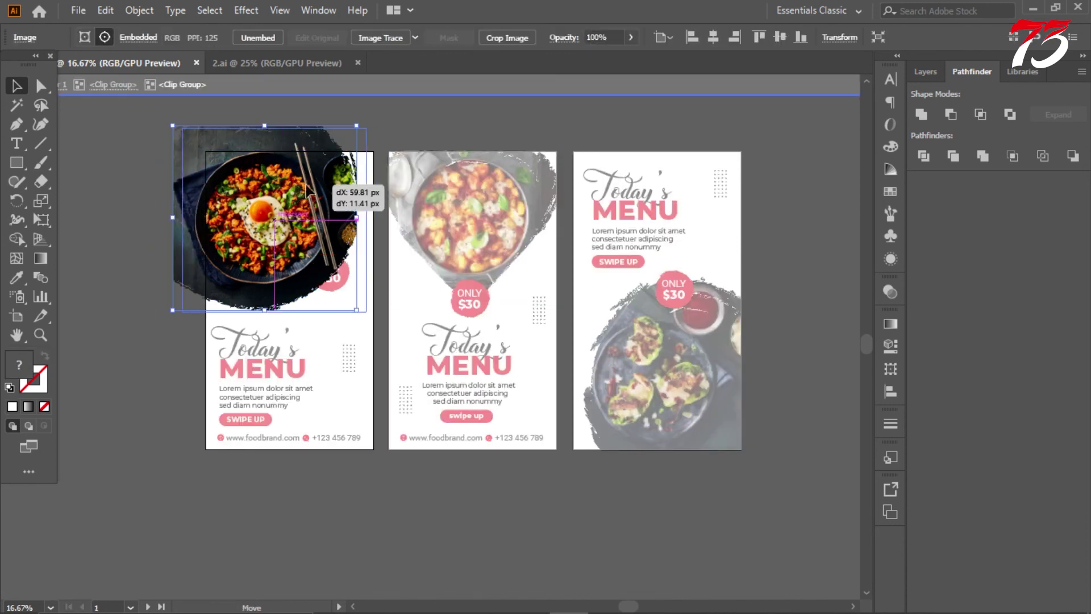
{"action": "left_click_drag", "start_coordinate": [301, 186], "coordinate": [318, 189]}
{"action": "double_click", "coordinate": [134, 146]}
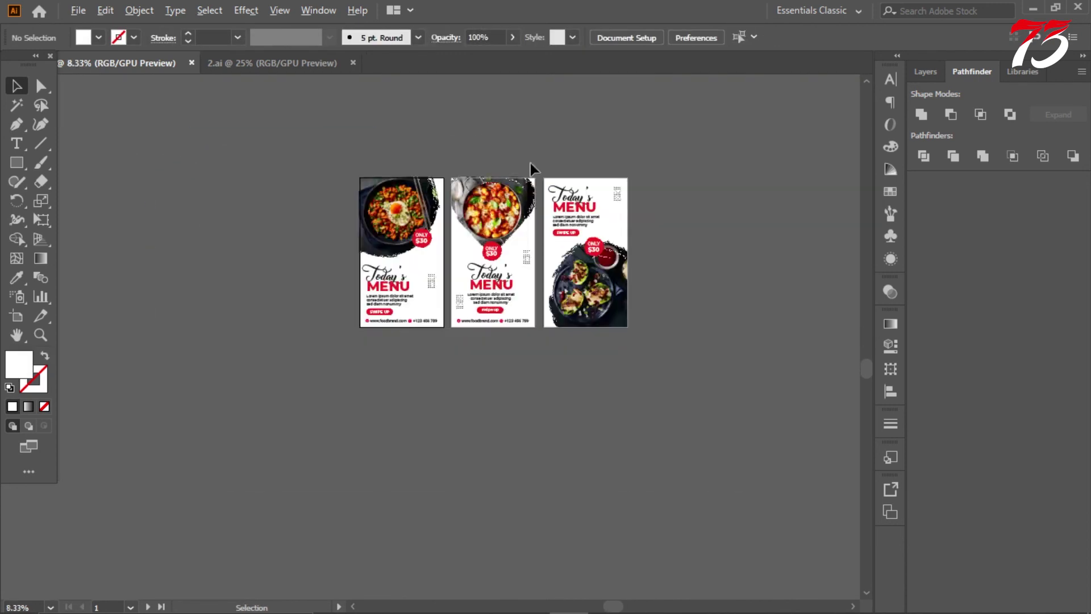